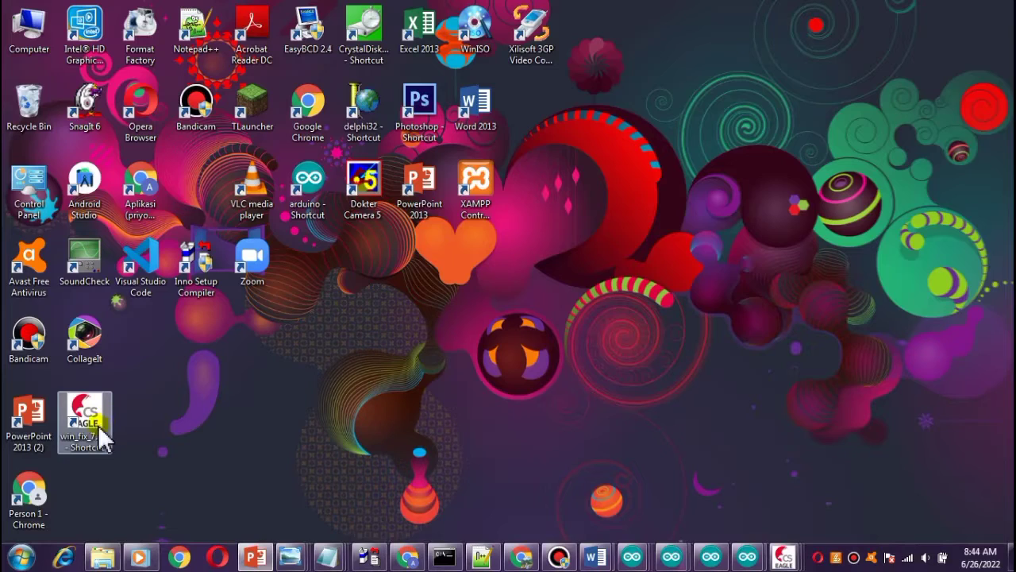
# Launch EAGLE from its desktop shortcut and dismiss the freeware splash screen.
pyautogui.doubleClick(87, 417)
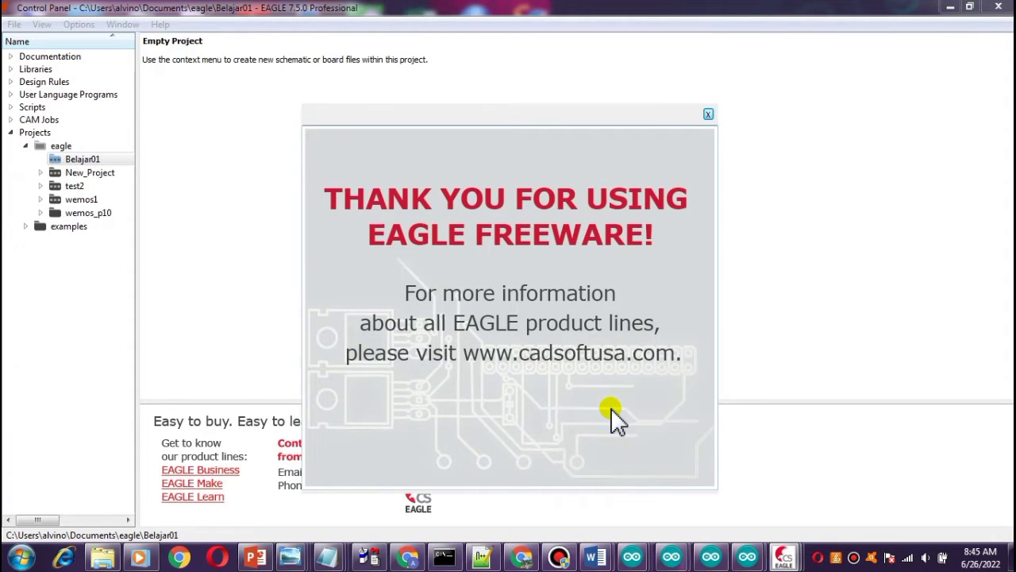
pyautogui.click(708, 114)
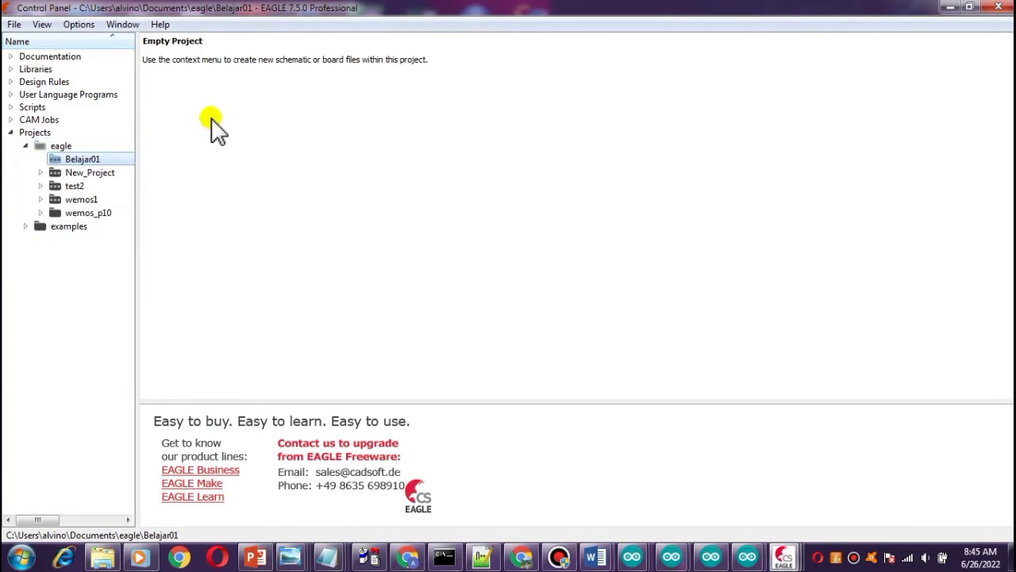
# Browse the installed part libraries in the Control Panel tree, including the arduino folder.
pyautogui.click(11, 69)
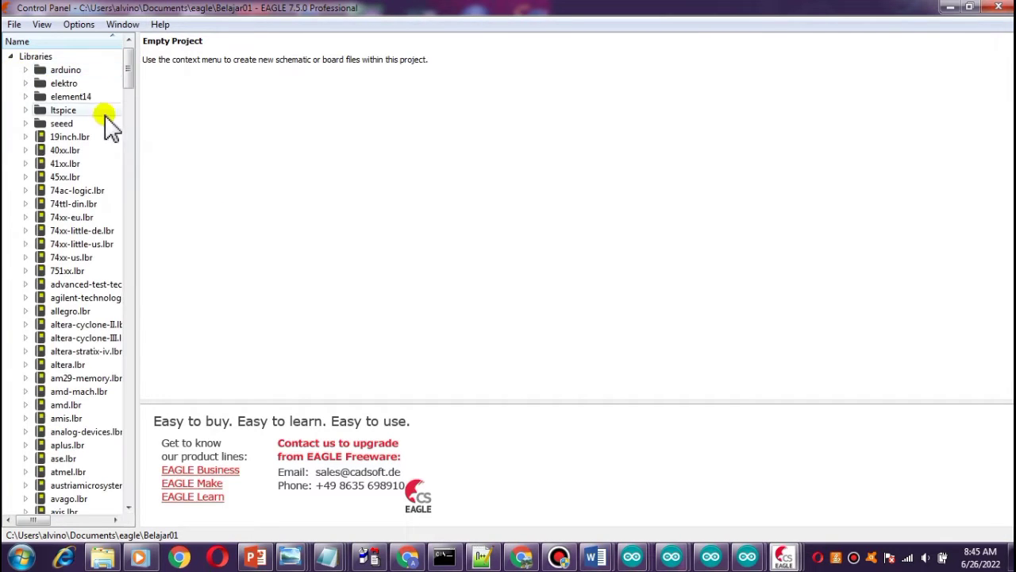
pyautogui.moveTo(136, 124); pyautogui.dragTo(464, 198)
pyautogui.scroll(-5, 103, 167)
pyautogui.scroll(5, 143, 200)
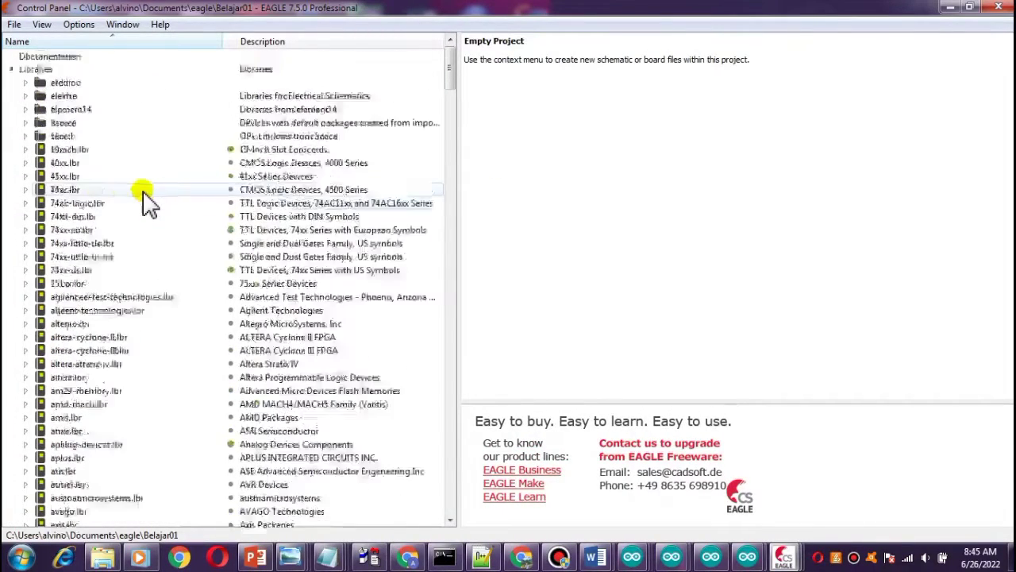
pyautogui.scroll(-11, 145, 198)
pyautogui.scroll(-20, 151, 194)
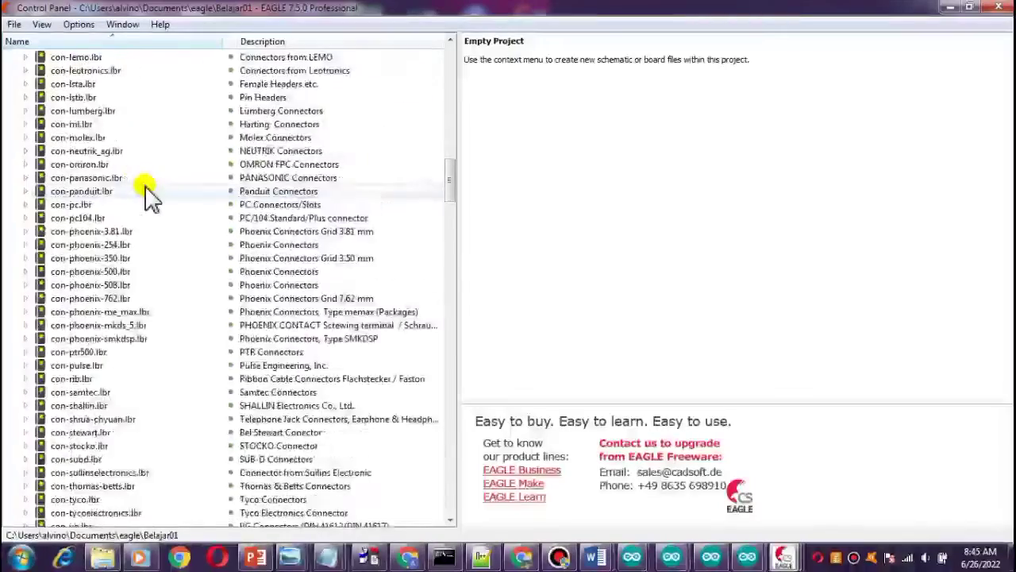
pyautogui.scroll(-20, 150, 194)
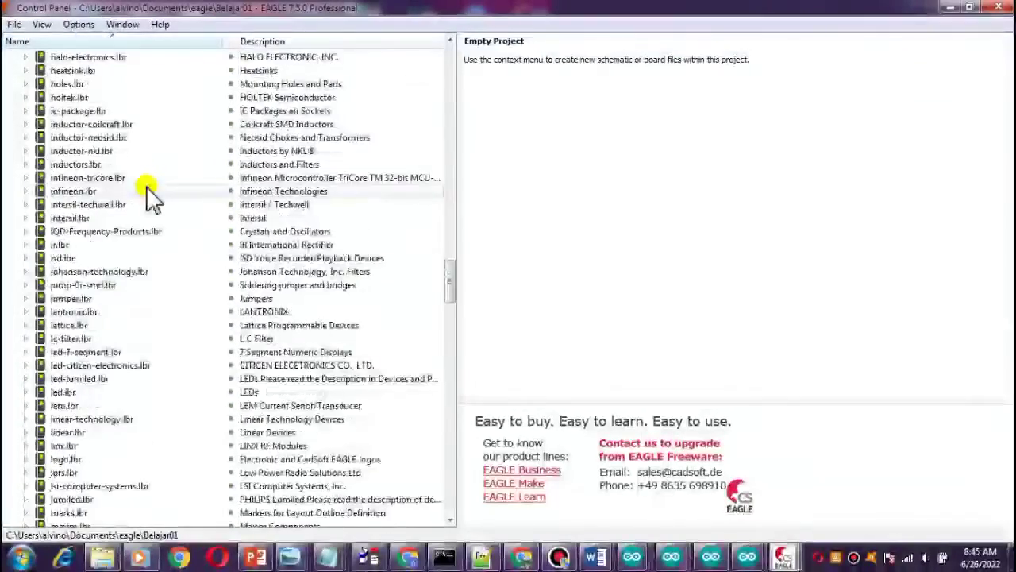
pyautogui.scroll(-20, 151, 195)
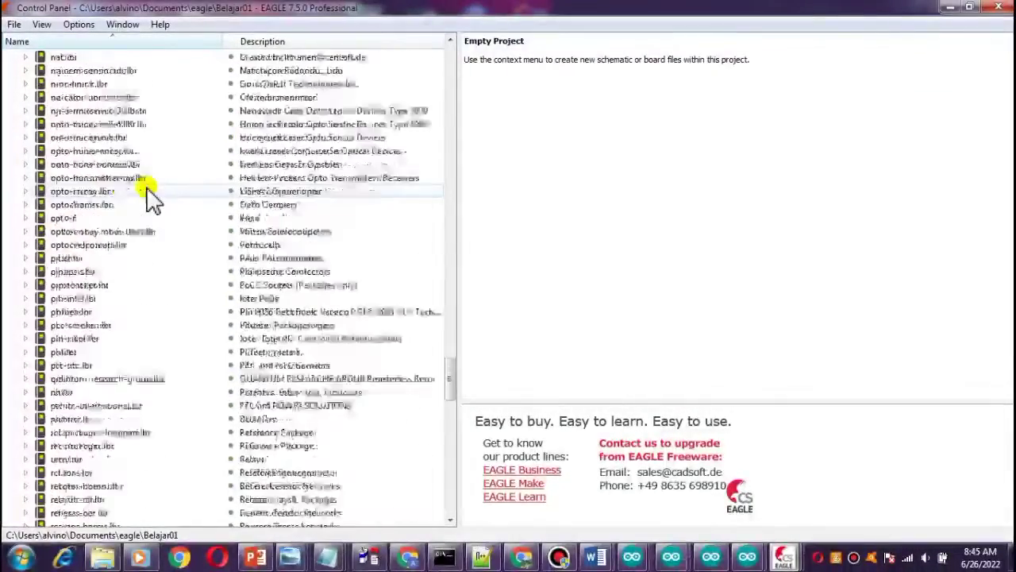
pyautogui.scroll(-20, 149, 199)
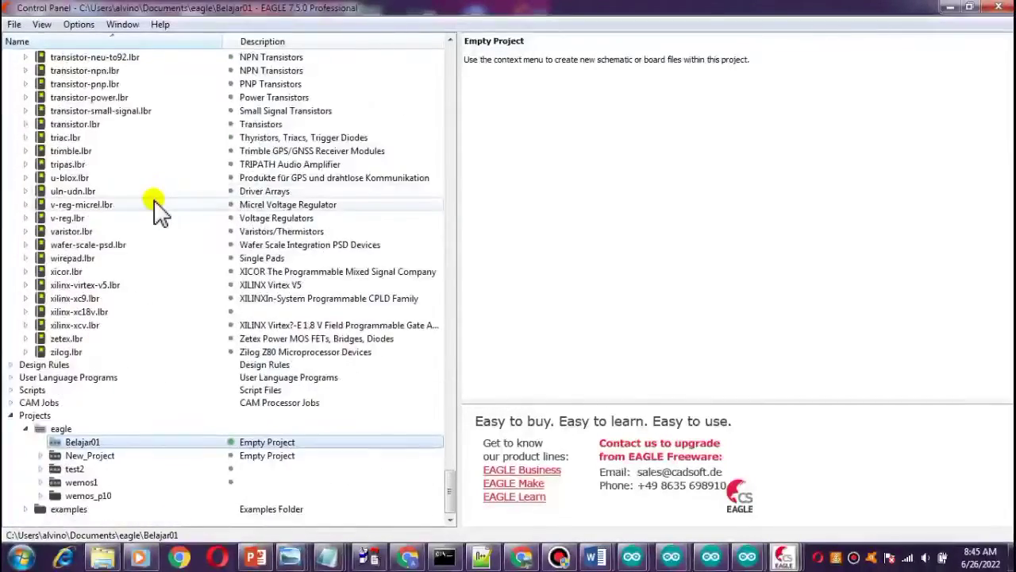
pyautogui.scroll(20, 155, 205)
pyautogui.scroll(20, 154, 202)
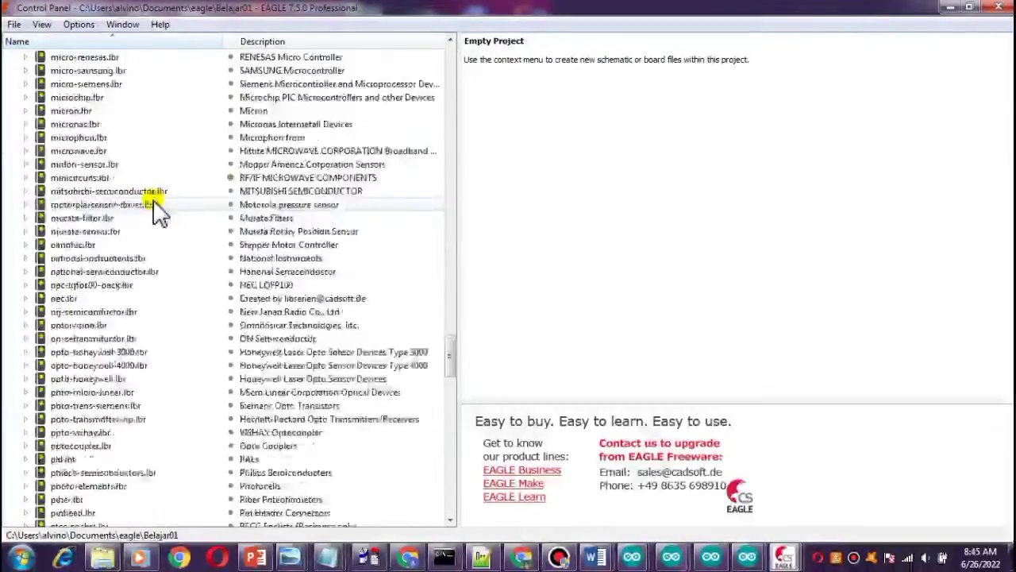
pyautogui.scroll(13, 155, 207)
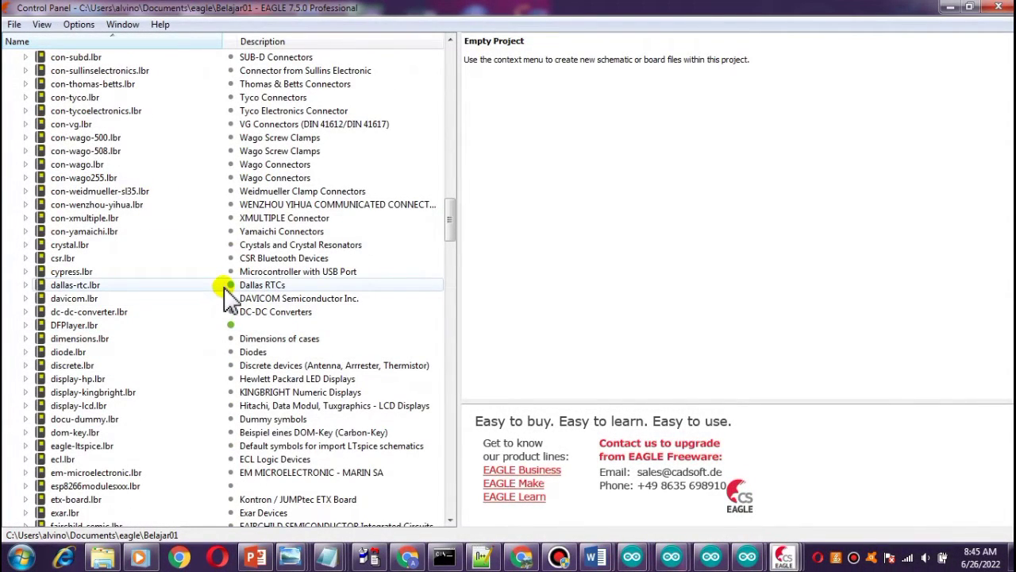
pyautogui.scroll(20, 231, 293)
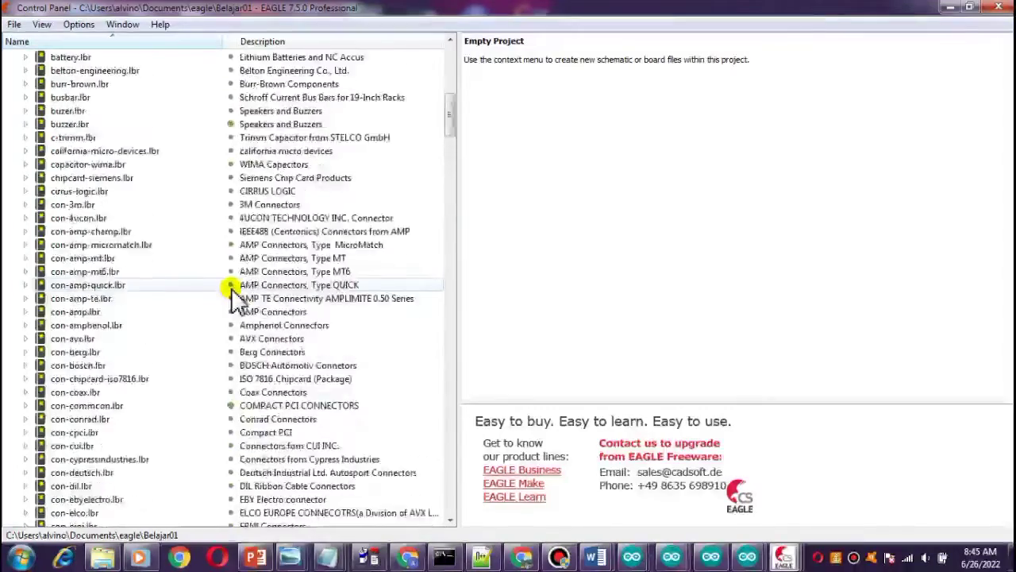
pyautogui.scroll(13, 231, 288)
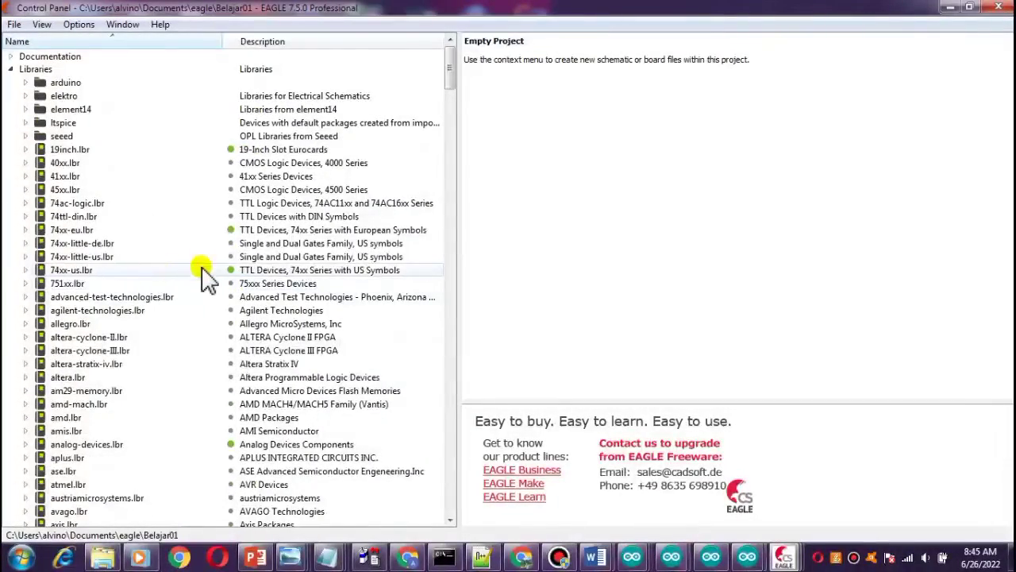
pyautogui.click(25, 83)
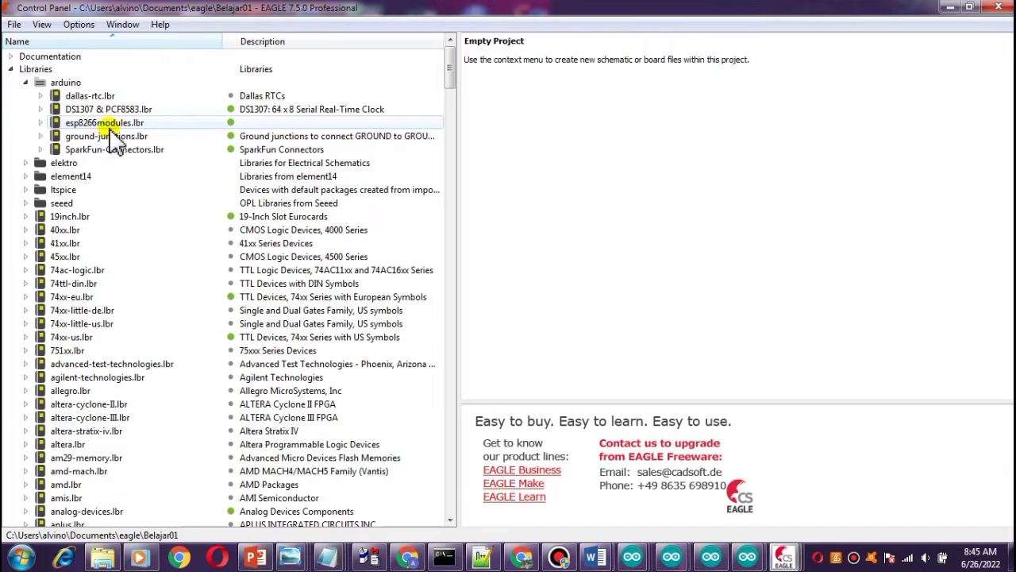
pyautogui.click(24, 83)
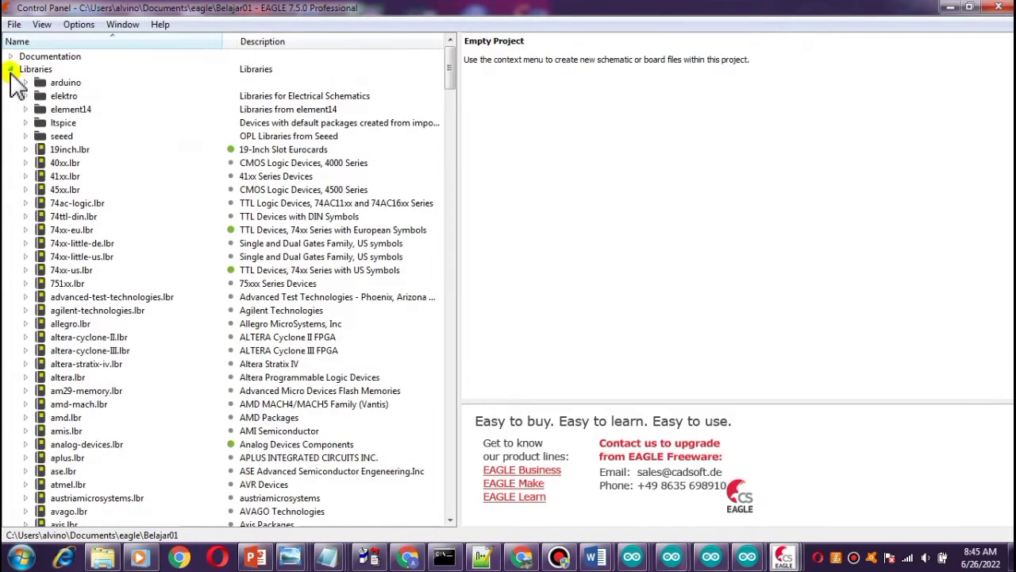
pyautogui.click(10, 69)
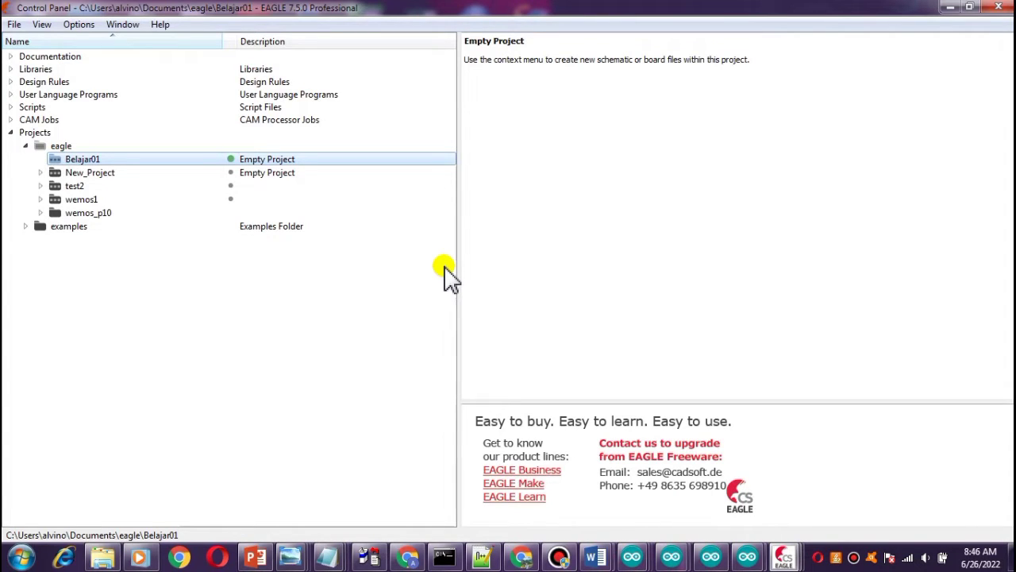
pyautogui.moveTo(458, 263); pyautogui.dragTo(182, 262)
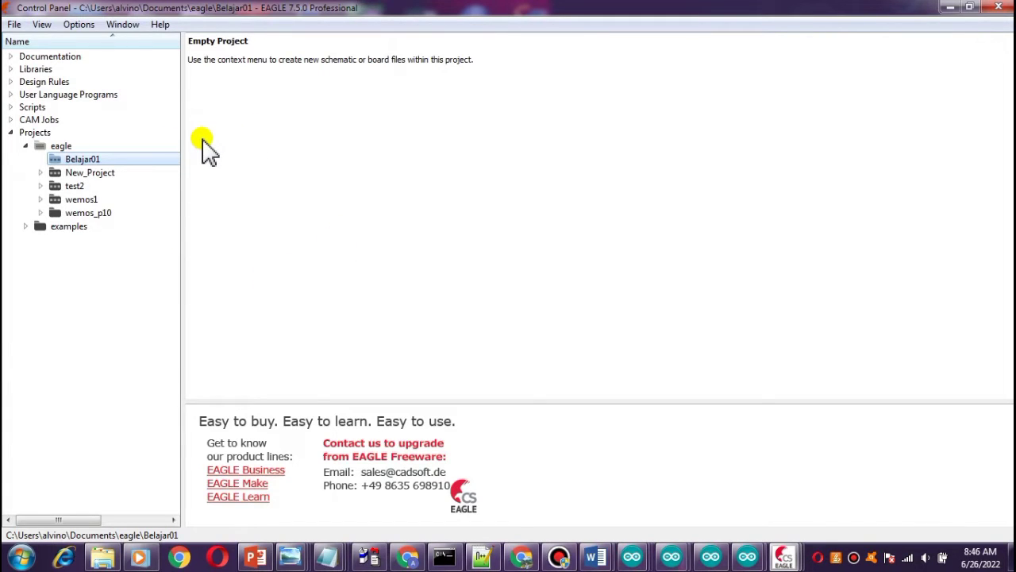
# Create a new schematic in the Belajar01 project and maximize its editor window.
pyautogui.click(15, 25)
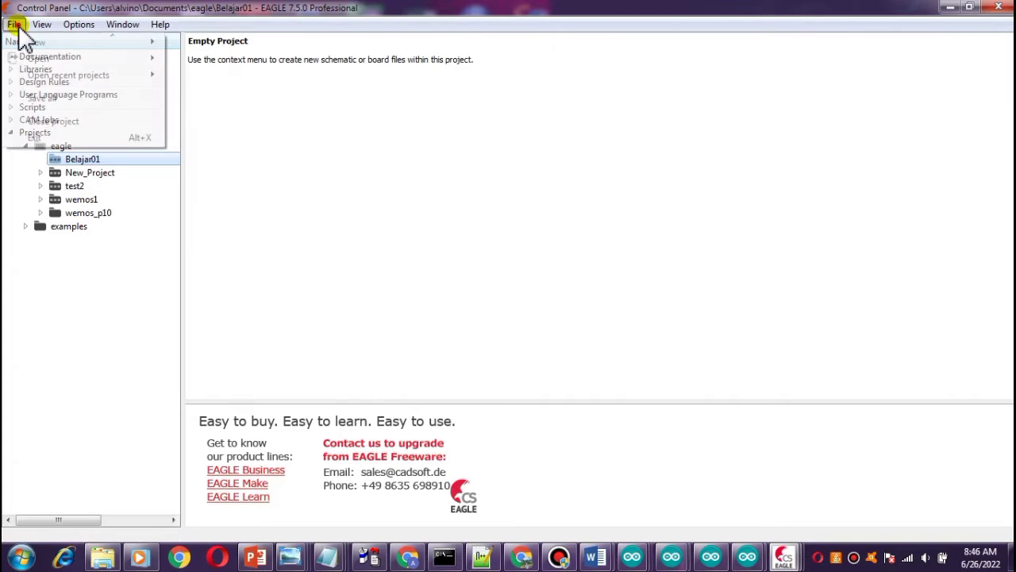
pyautogui.moveTo(36, 43)
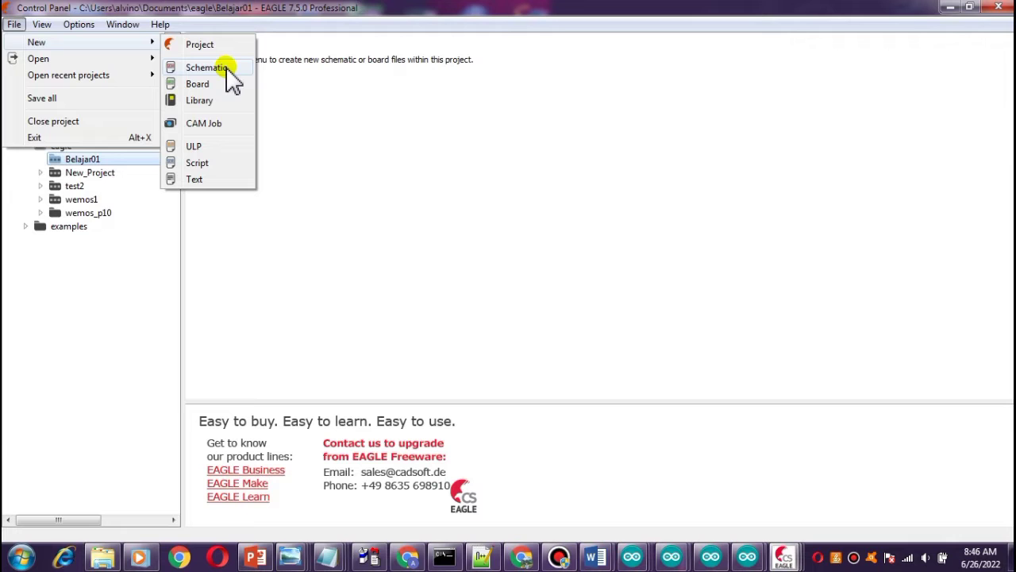
pyautogui.click(206, 69)
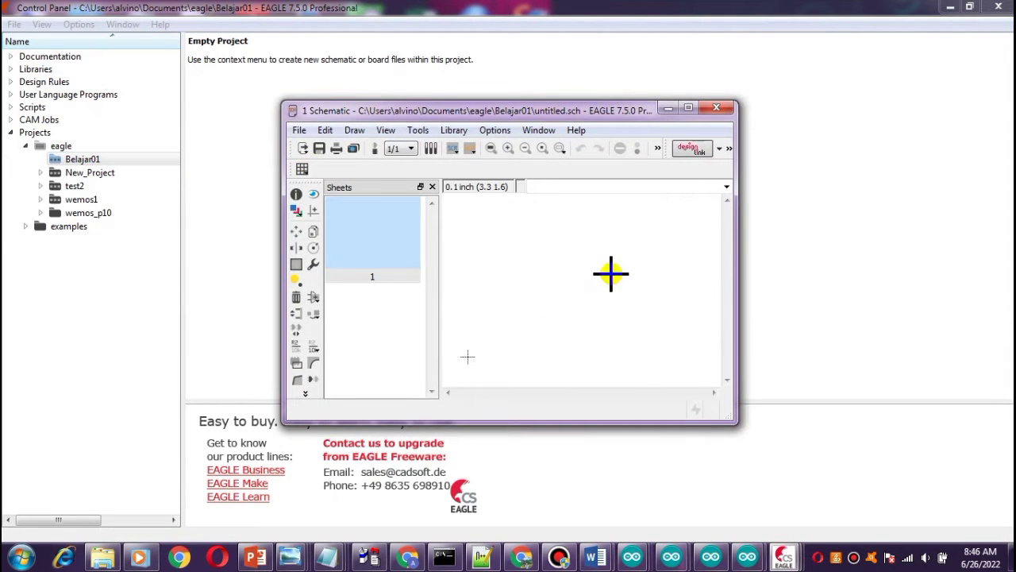
pyautogui.click(689, 108)
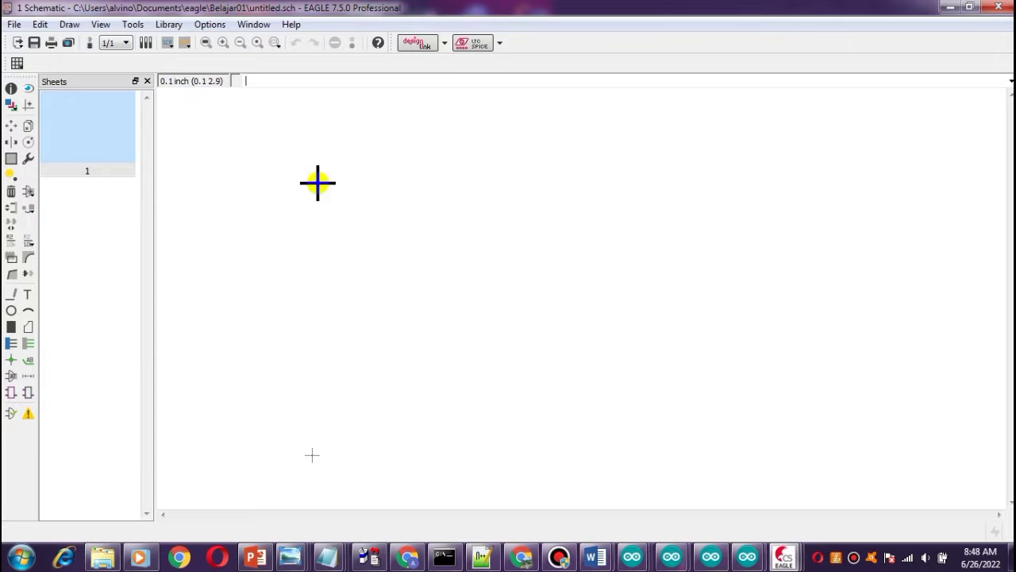
pyautogui.click(167, 25)
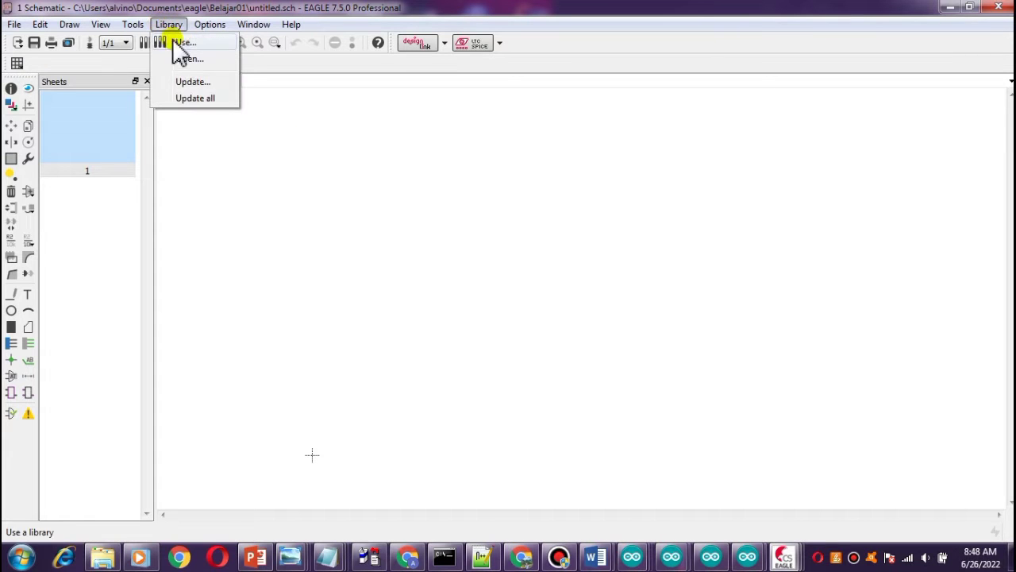
pyautogui.click(183, 42)
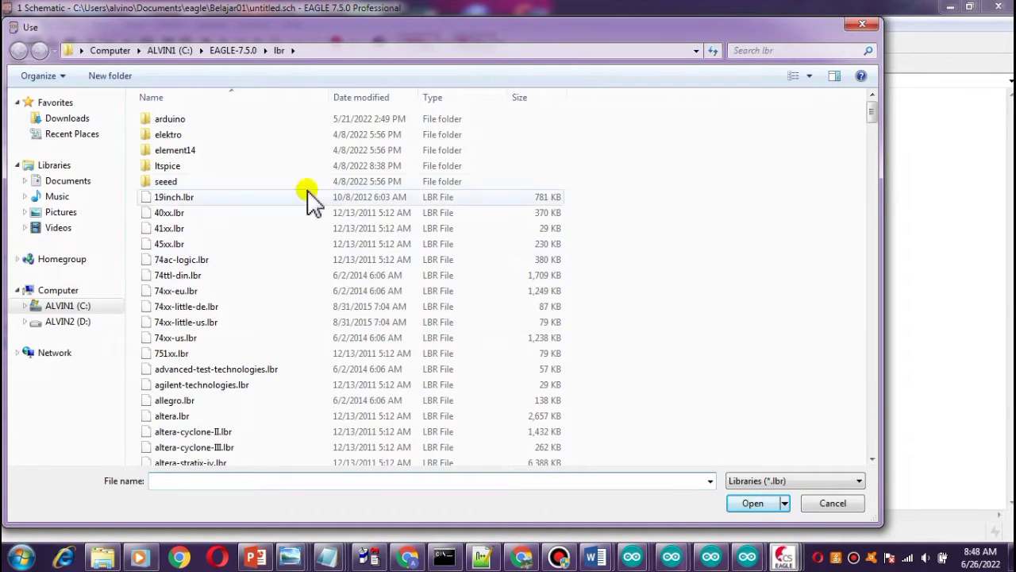
pyautogui.click(863, 25)
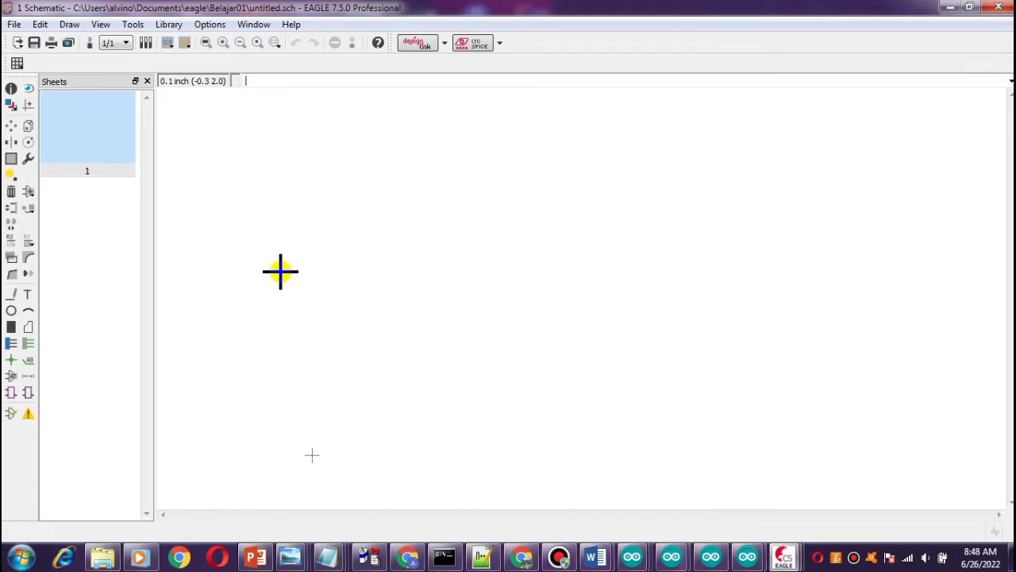
# Open the Add part dialog, enlarge it, and expand the esp8266modules library.
pyautogui.click(27, 193)
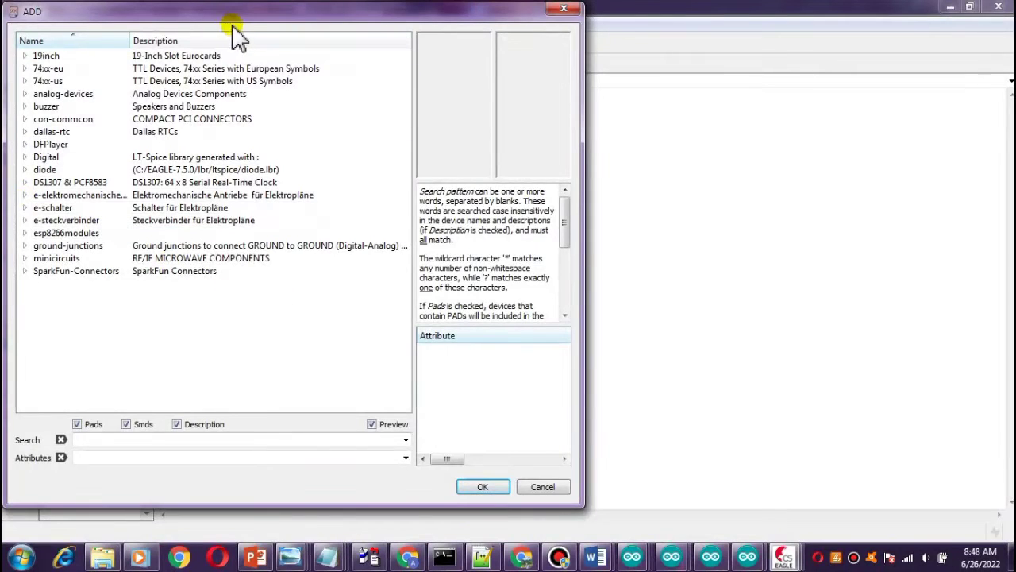
pyautogui.moveTo(238, 14); pyautogui.dragTo(438, 52)
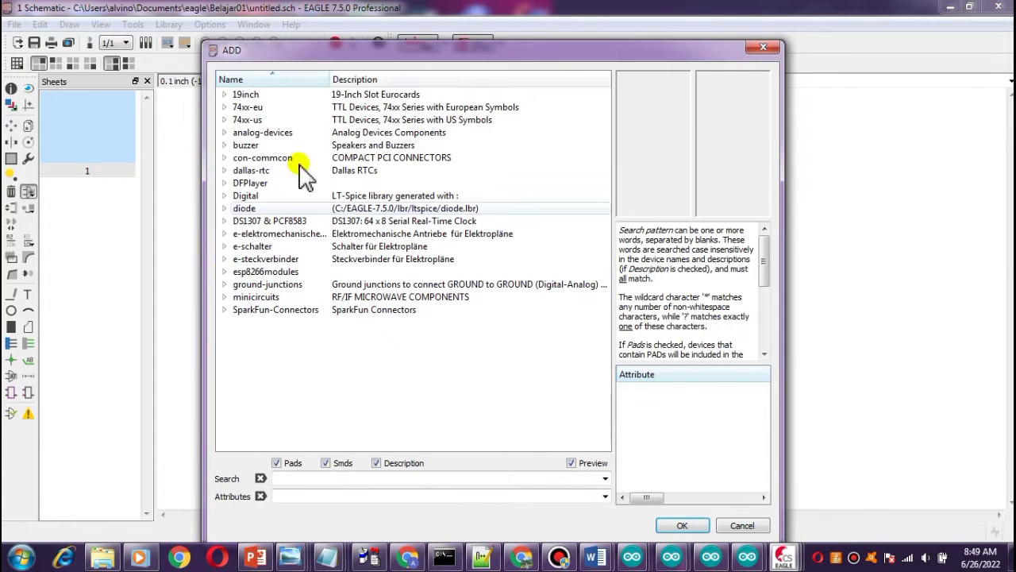
pyautogui.moveTo(332, 55); pyautogui.dragTo(241, 41)
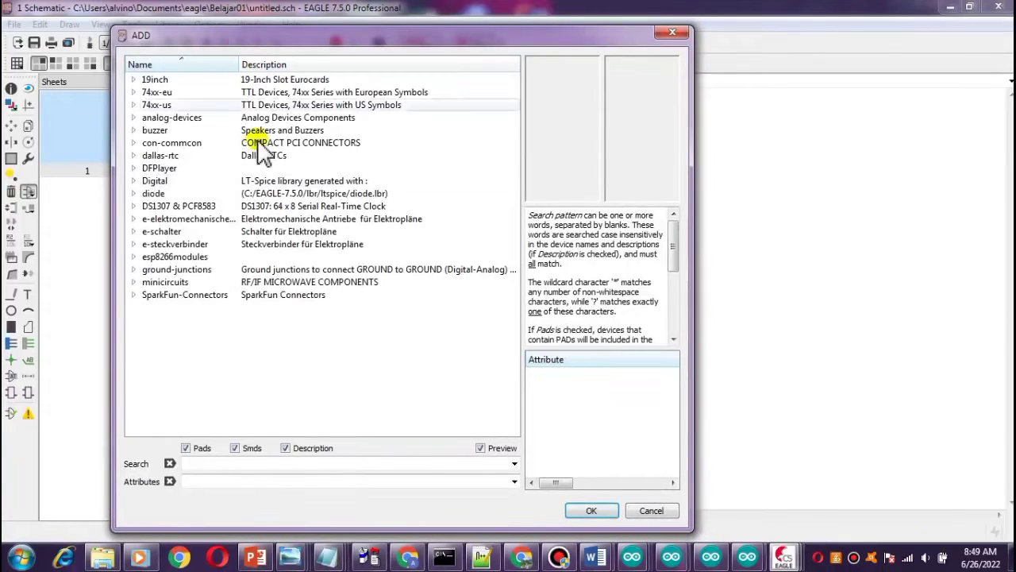
pyautogui.click(133, 257)
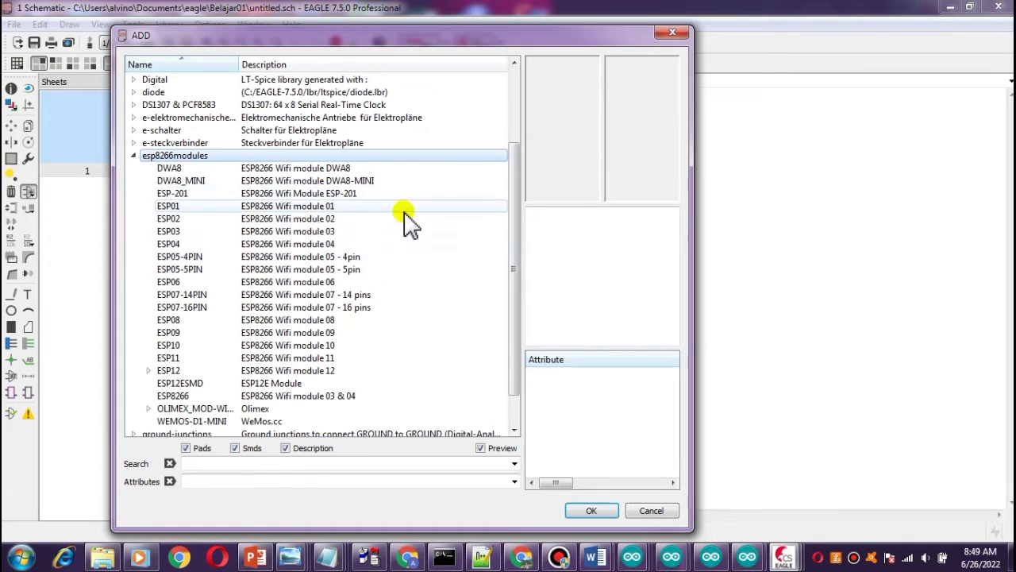
pyautogui.moveTo(693, 252); pyautogui.dragTo(921, 267)
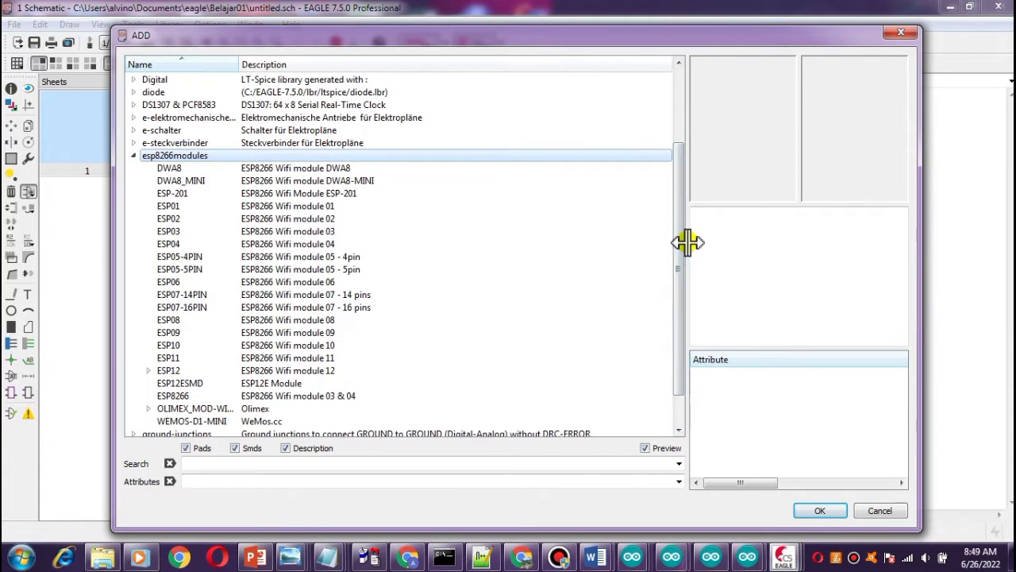
pyautogui.moveTo(680, 243); pyautogui.dragTo(561, 243)
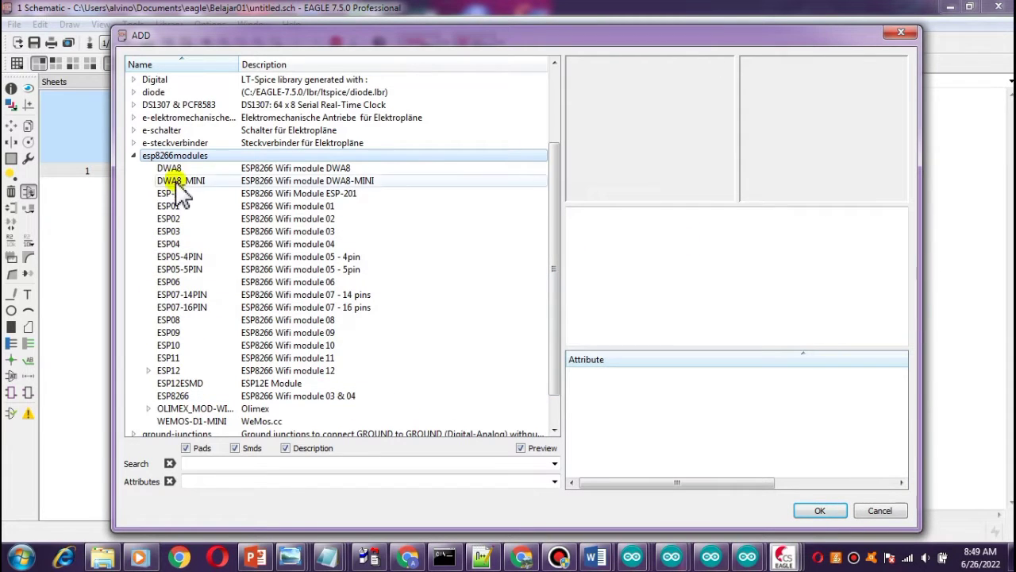
# Preview the ESP8266 module parts in the esp8266modules library one after another.
pyautogui.click(169, 168)
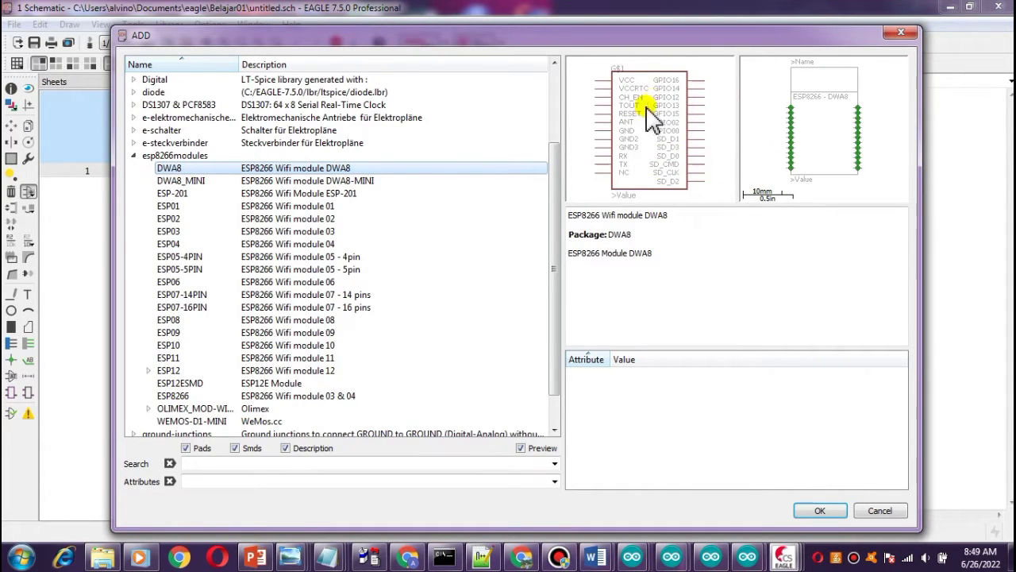
pyautogui.click(203, 181)
pyautogui.click(201, 193)
pyautogui.click(199, 207)
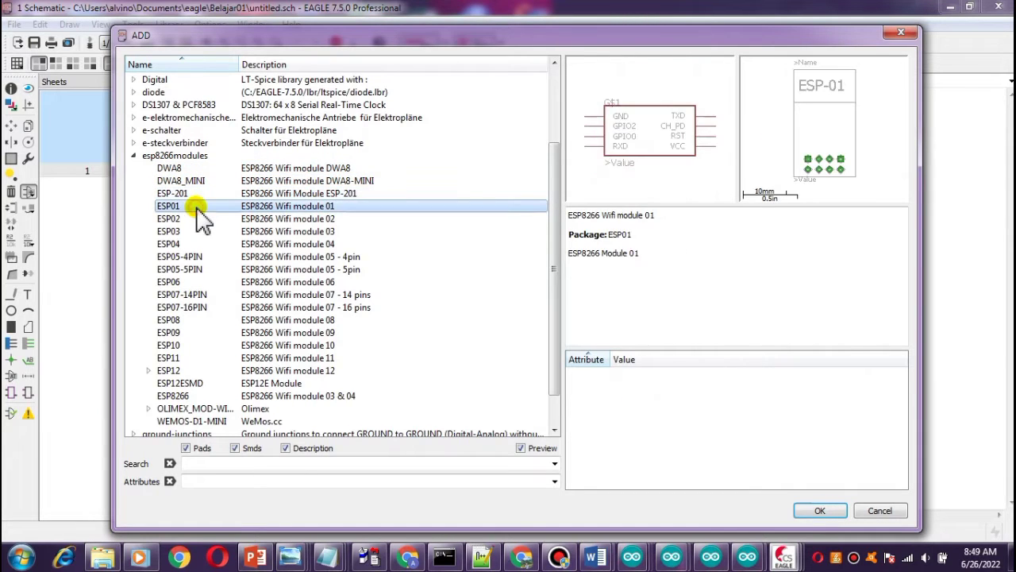
pyautogui.click(200, 229)
pyautogui.click(199, 219)
pyautogui.click(199, 228)
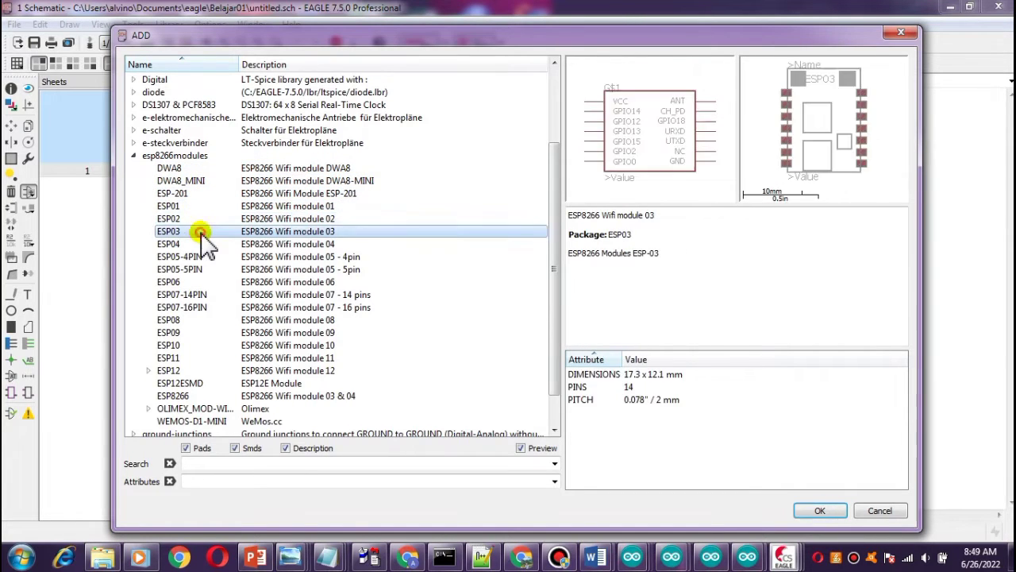
pyautogui.scroll(-1, 334, 365)
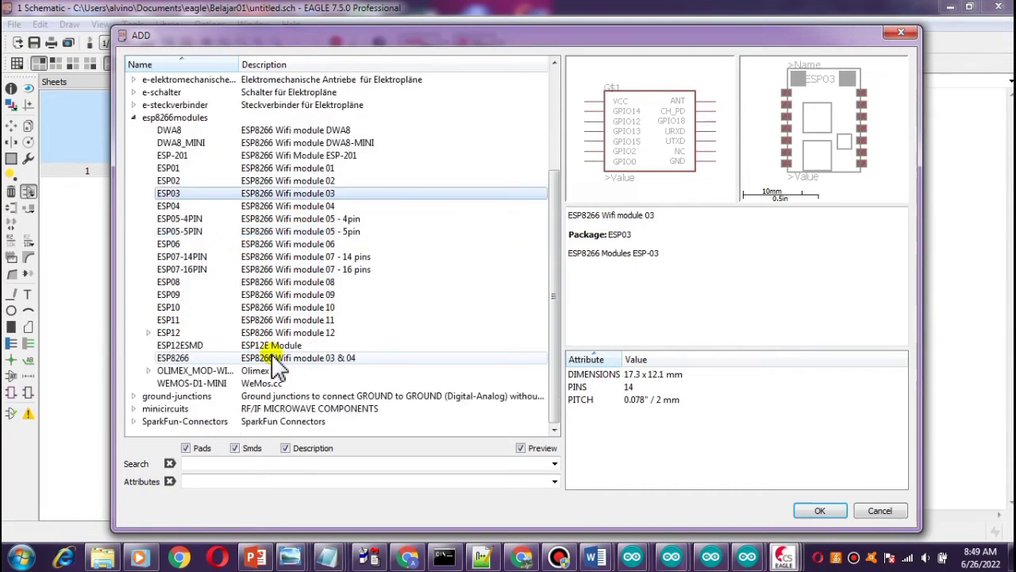
pyautogui.click(262, 359)
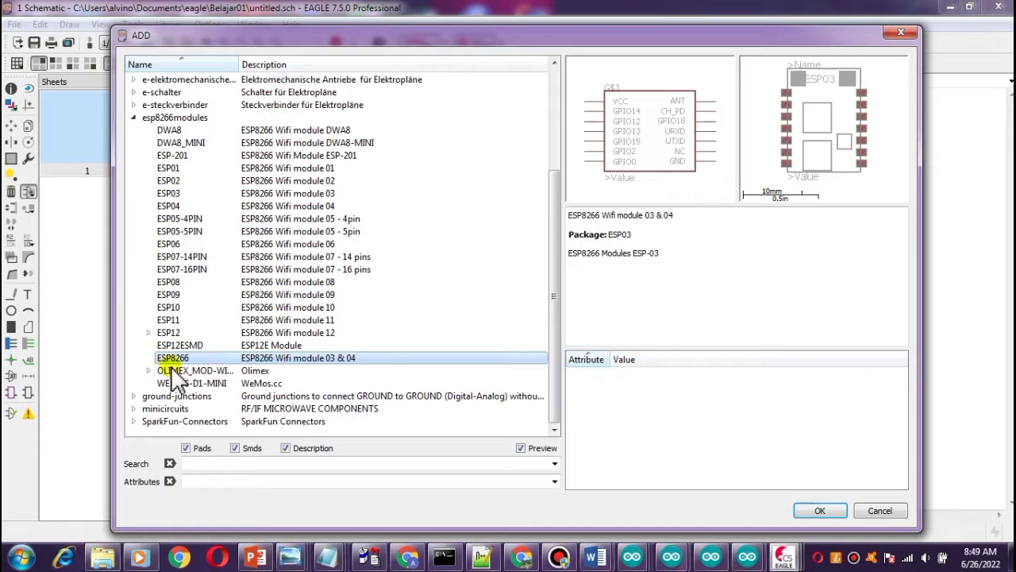
# Add the WEMOS-D1-MINI module to the schematic, place one instance near the centre, and stop the command.
pyautogui.click(191, 385)
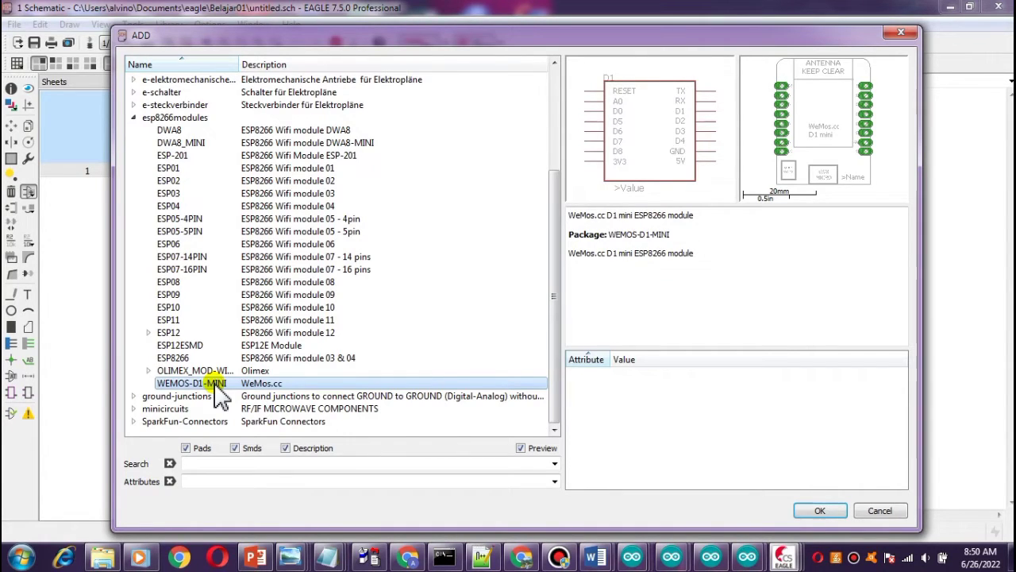
pyautogui.click(813, 509)
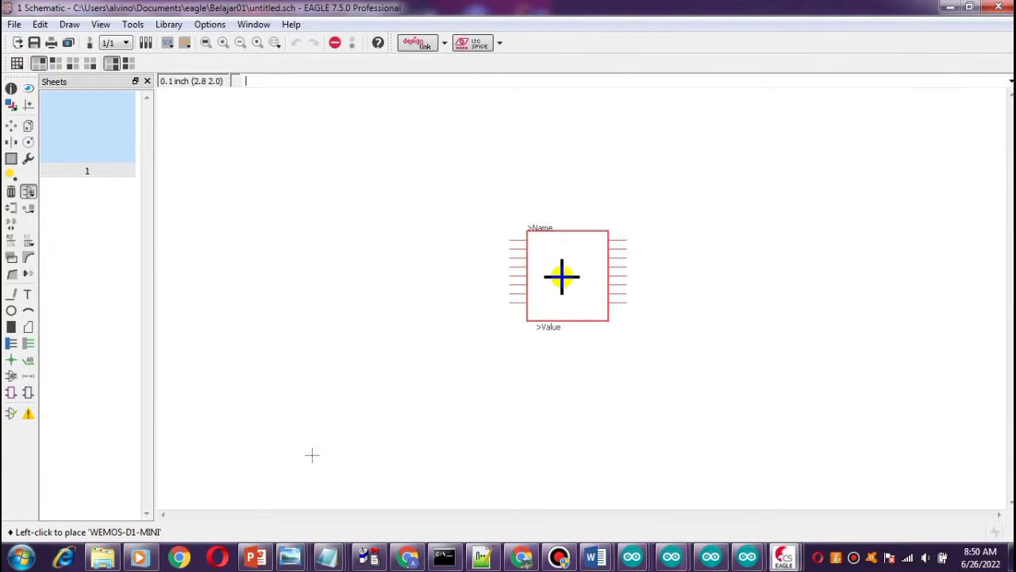
pyautogui.click(539, 239)
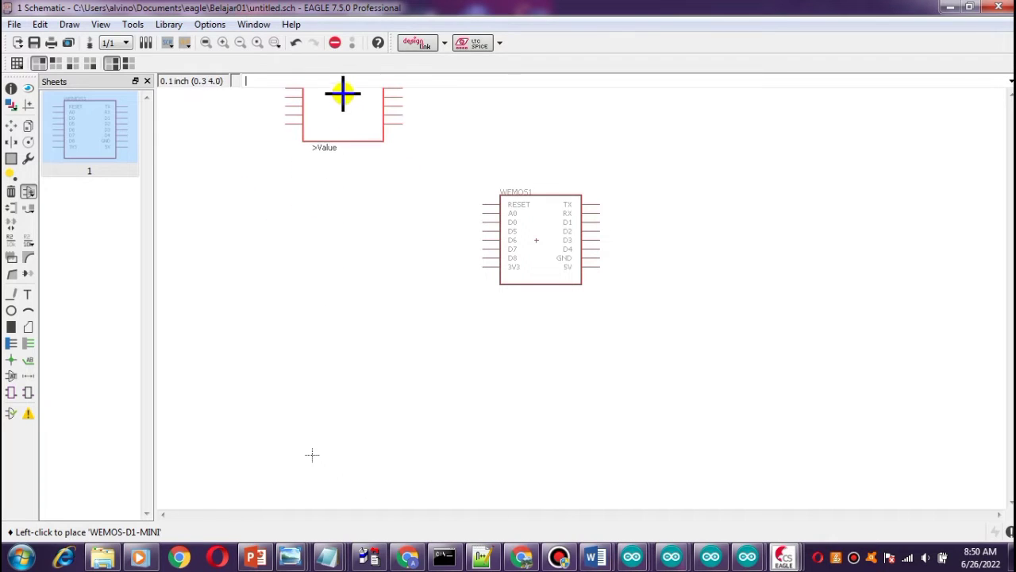
pyautogui.click(336, 45)
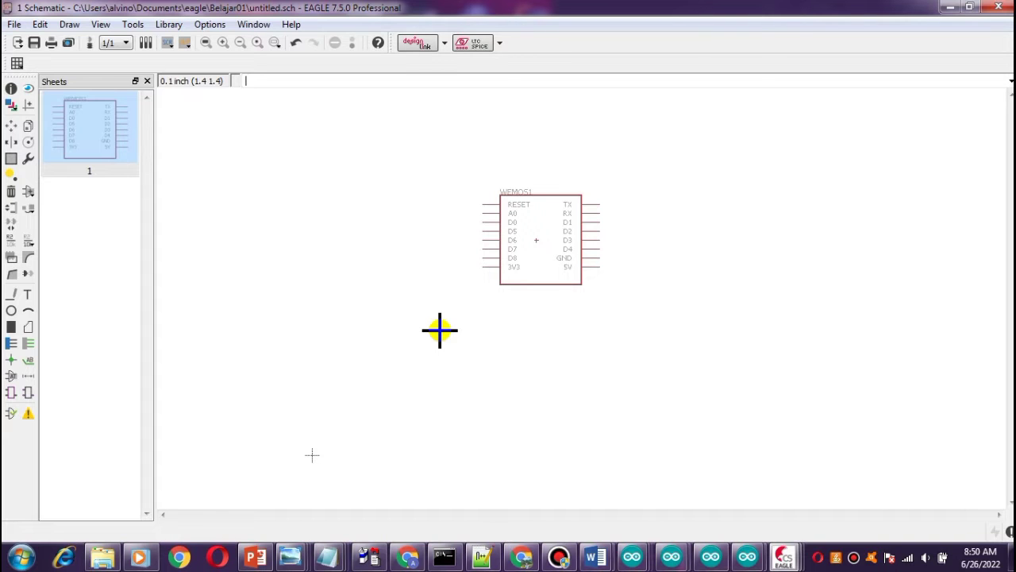
# Reopen the Add dialog, collapse esp8266modules, and browse the SparkFun-Connectors library's connector list.
pyautogui.click(28, 191)
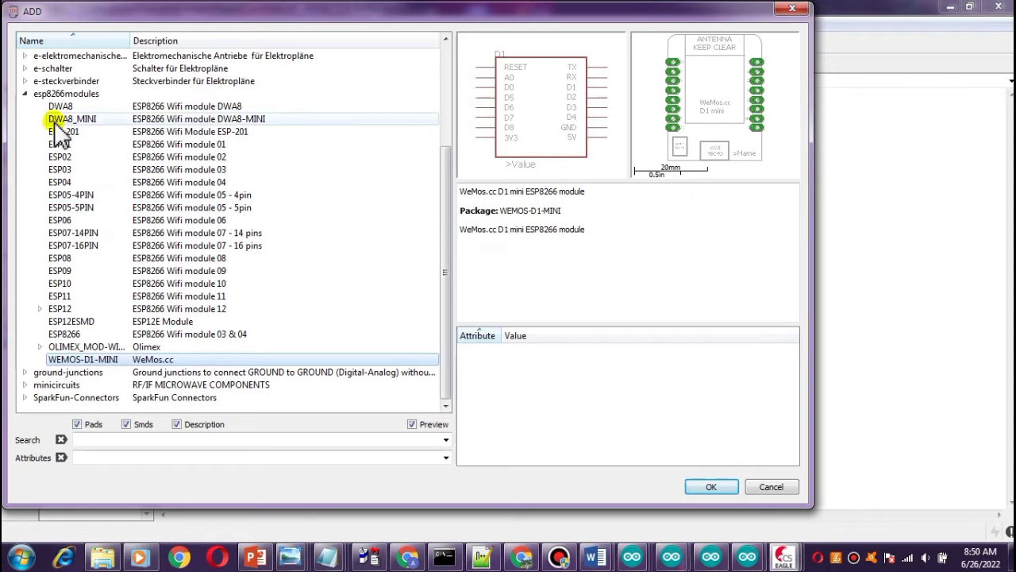
pyautogui.click(24, 94)
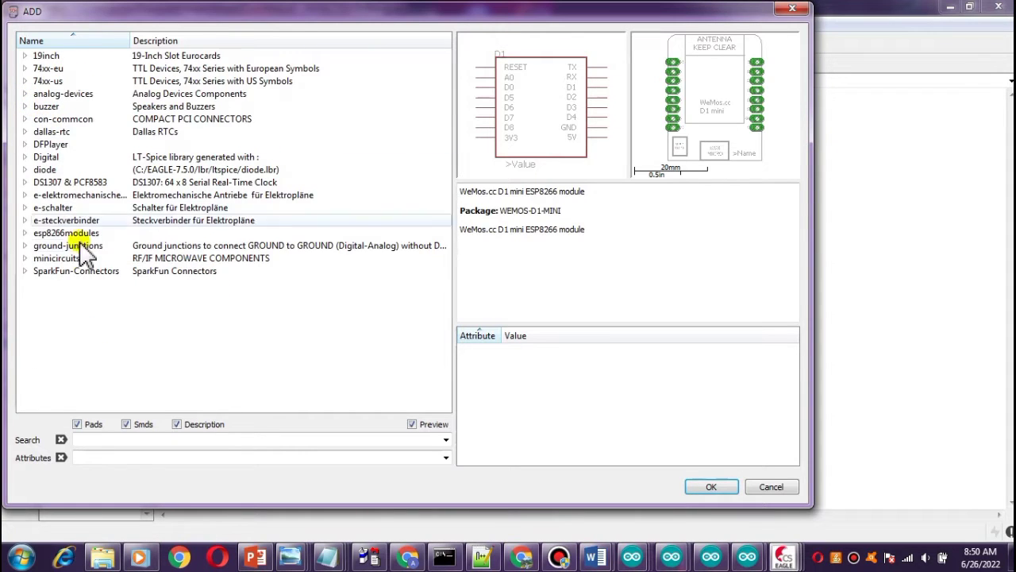
pyautogui.click(25, 271)
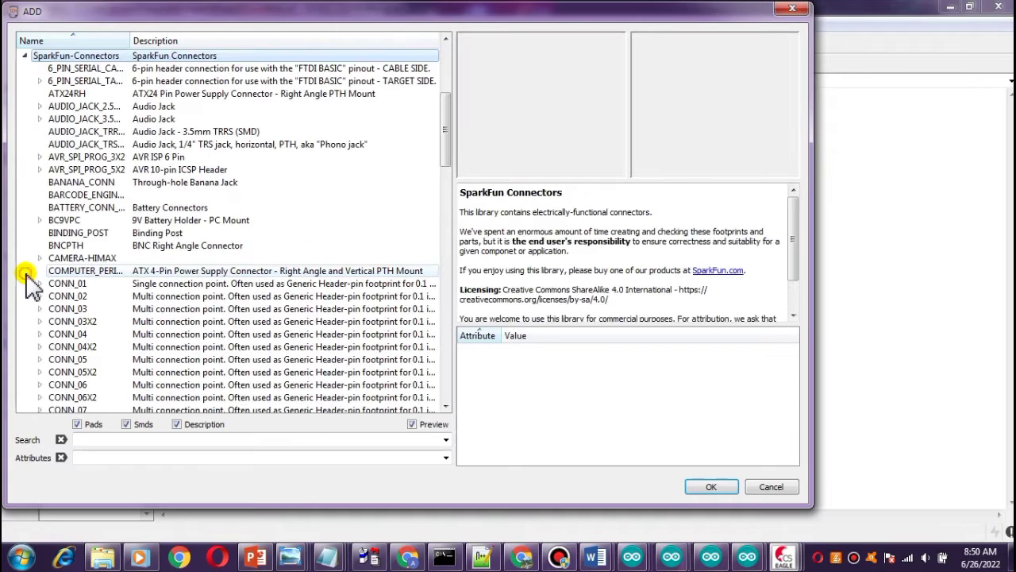
pyautogui.scroll(-3, 243, 195)
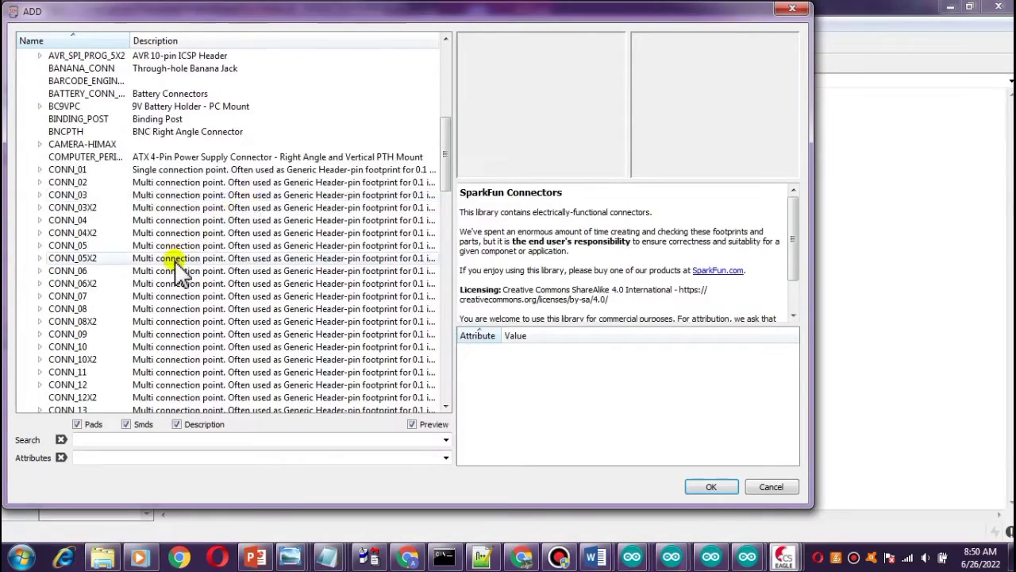
pyautogui.scroll(5, 177, 262)
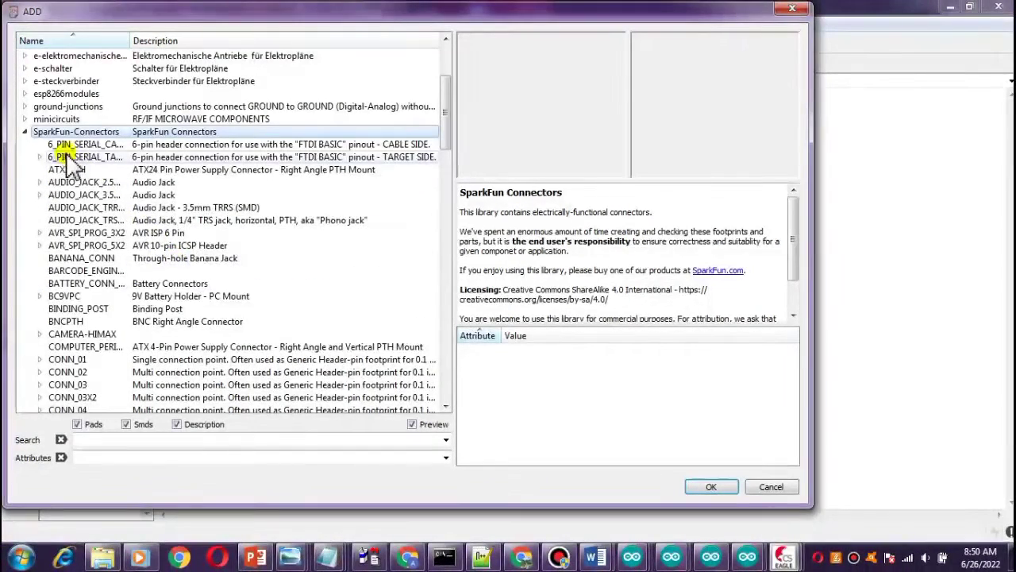
pyautogui.scroll(-3, 147, 207)
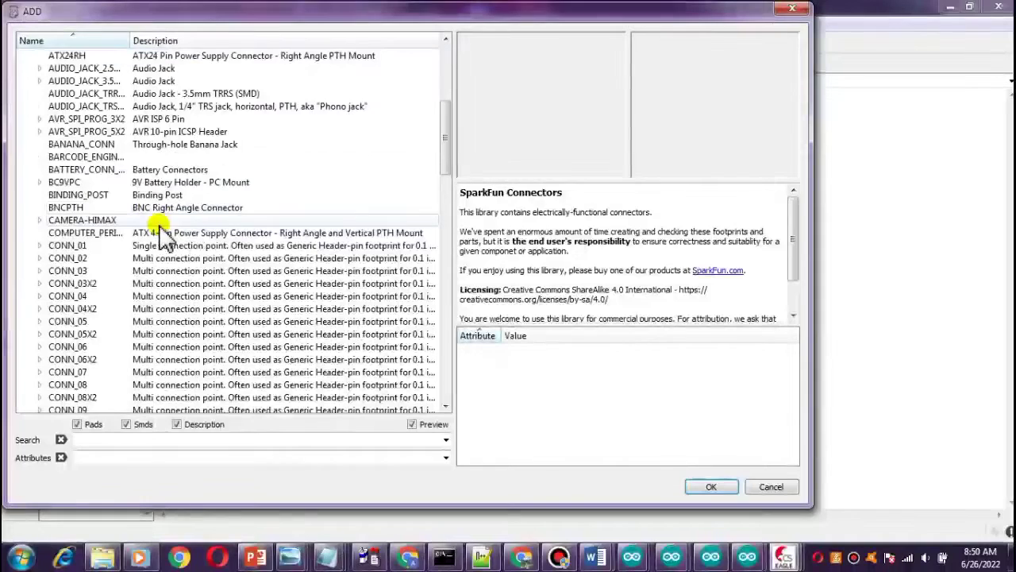
pyautogui.scroll(-3, 191, 311)
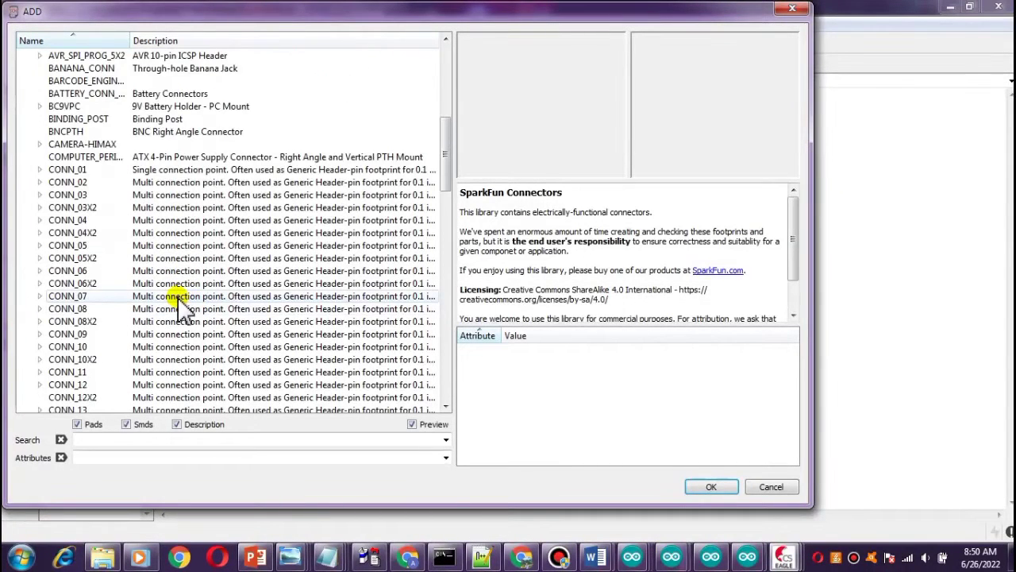
pyautogui.scroll(-1, 183, 308)
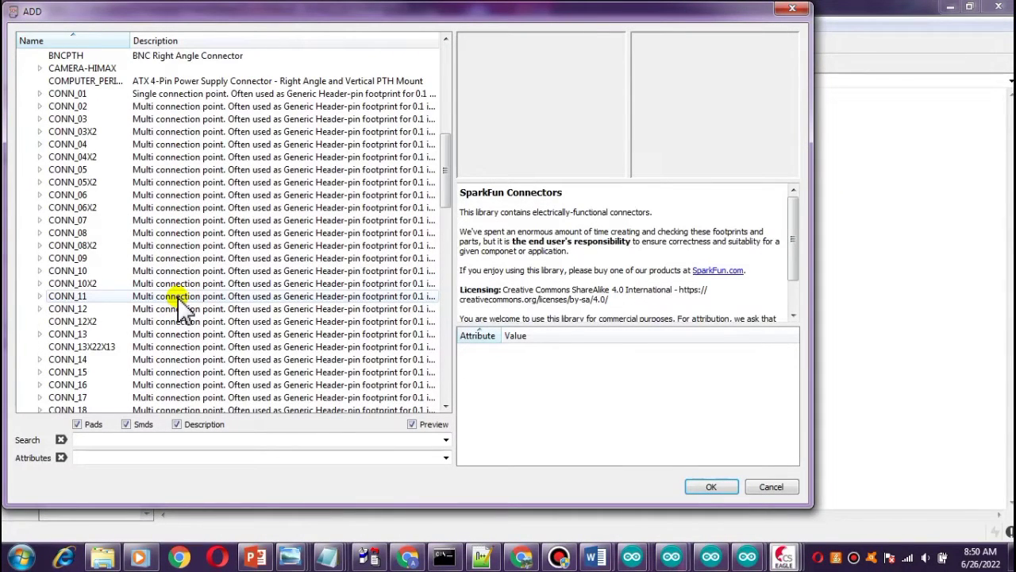
pyautogui.scroll(-3, 182, 309)
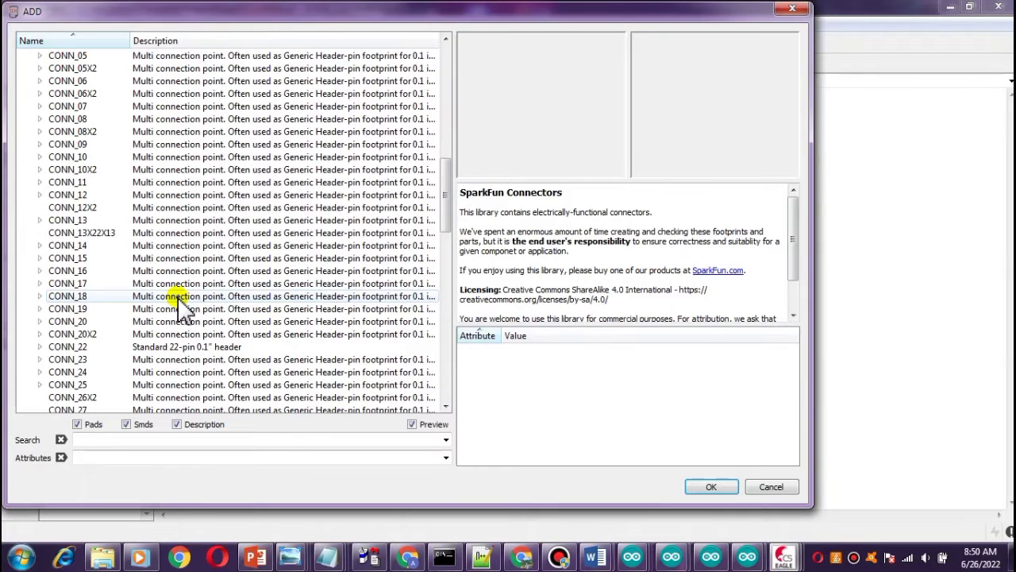
pyautogui.scroll(-4, 182, 310)
pyautogui.scroll(-2, 182, 310)
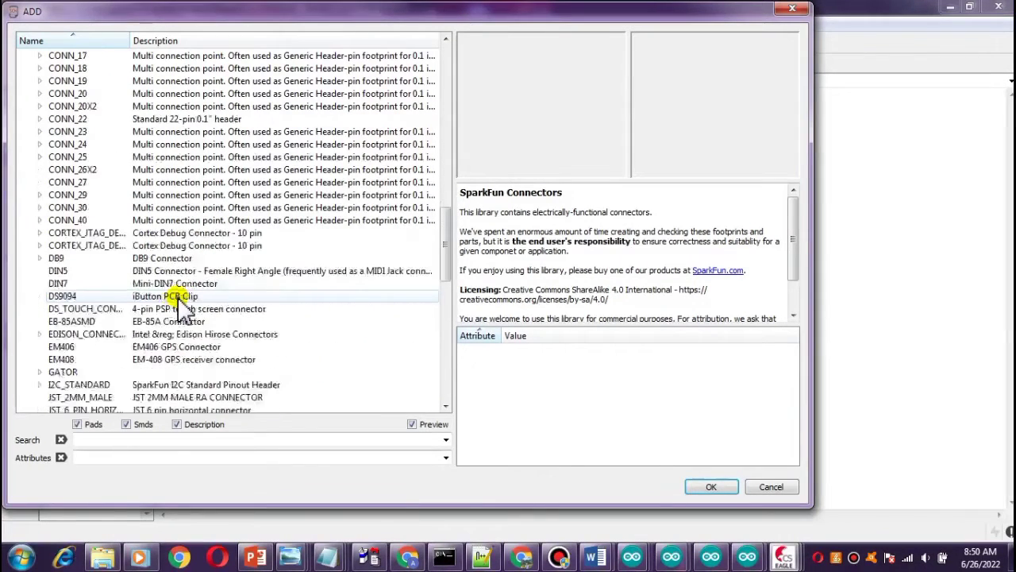
pyautogui.scroll(13, 182, 309)
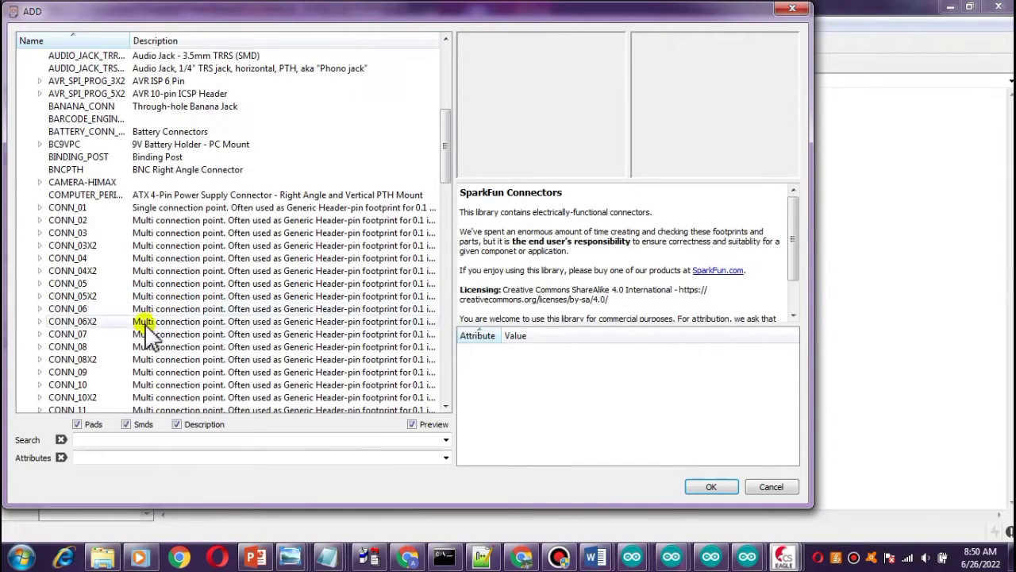
# Add the CONN_08X2 2X8-SHROUDED_LOCK header, place it left of the WeMos module, and stop the command.
pyautogui.click(39, 359)
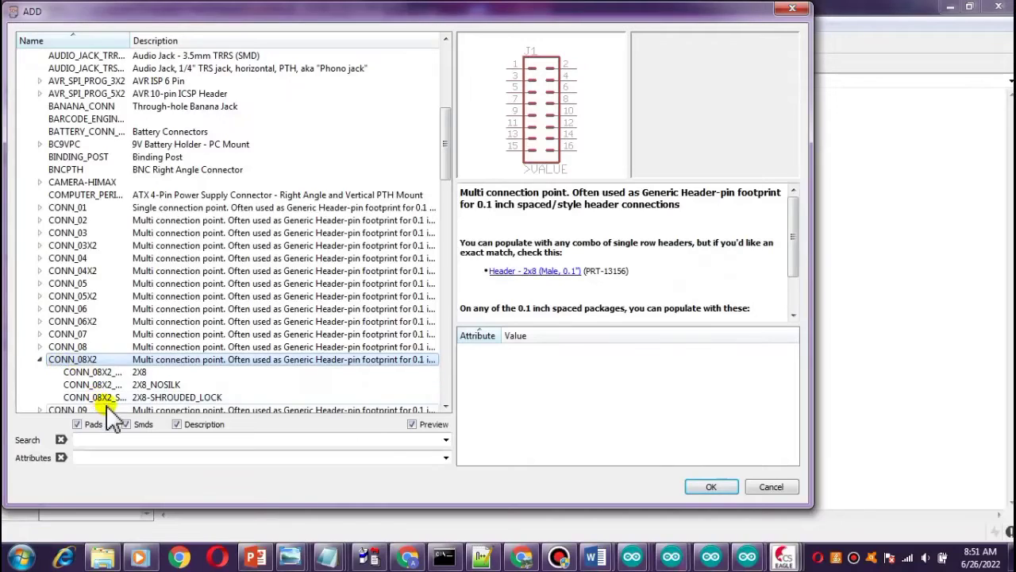
pyautogui.click(97, 373)
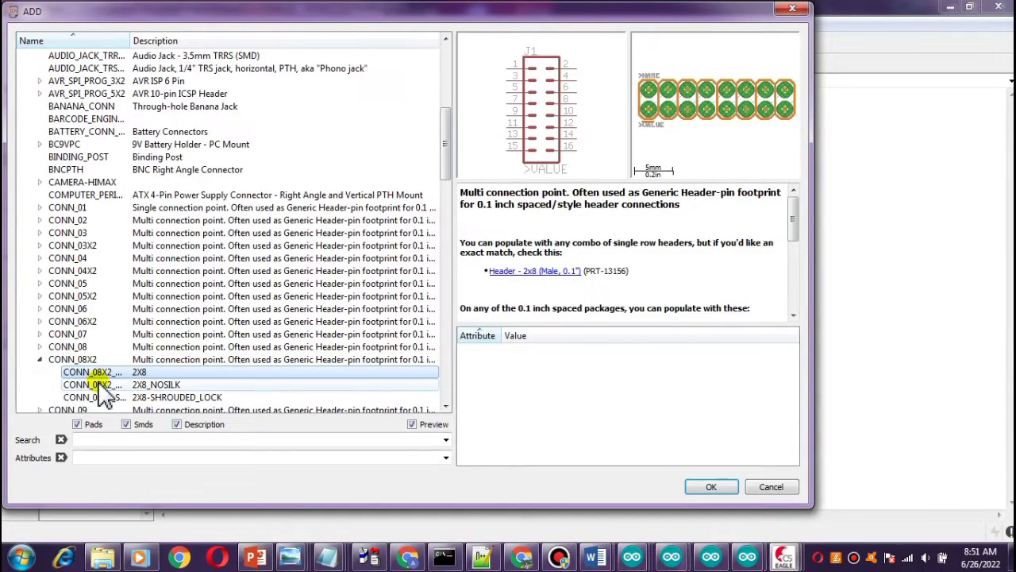
pyautogui.click(99, 387)
pyautogui.click(96, 396)
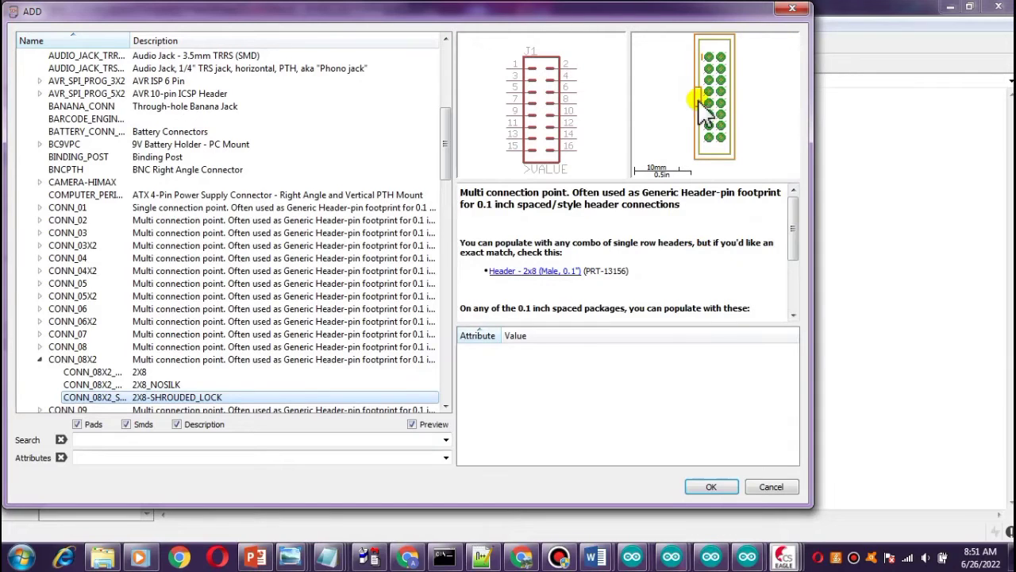
pyautogui.doubleClick(157, 405)
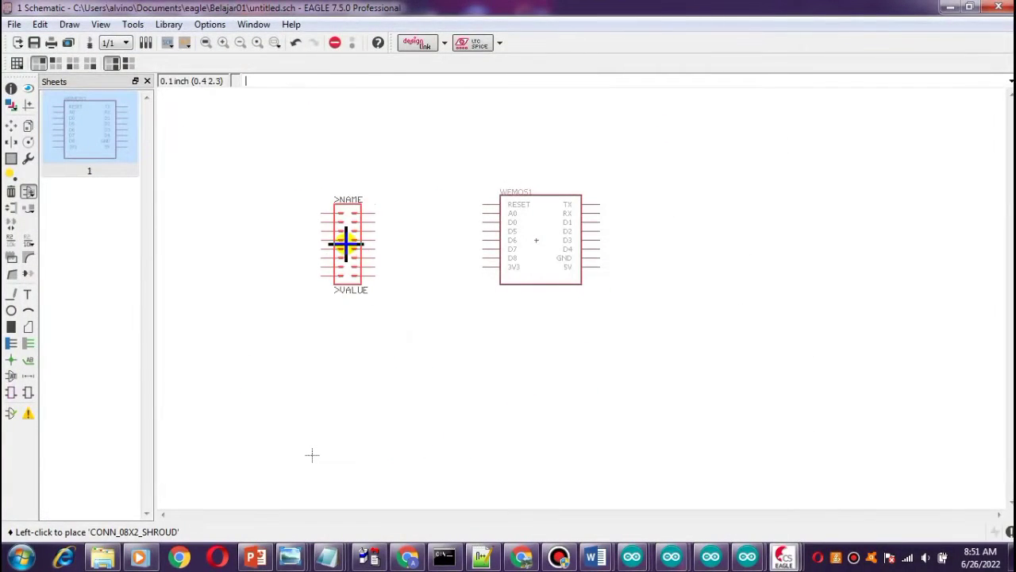
pyautogui.click(346, 244)
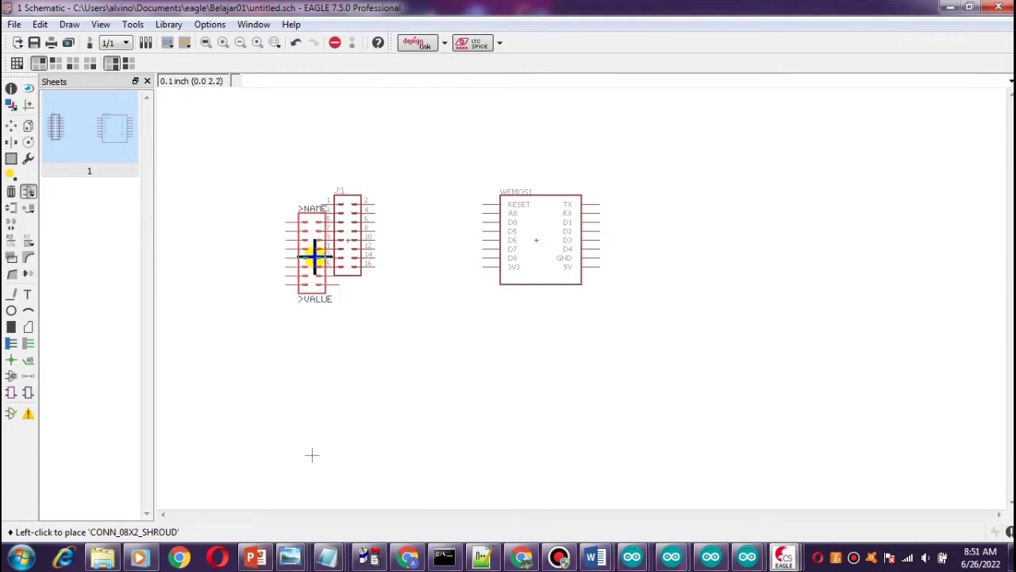
pyautogui.click(335, 42)
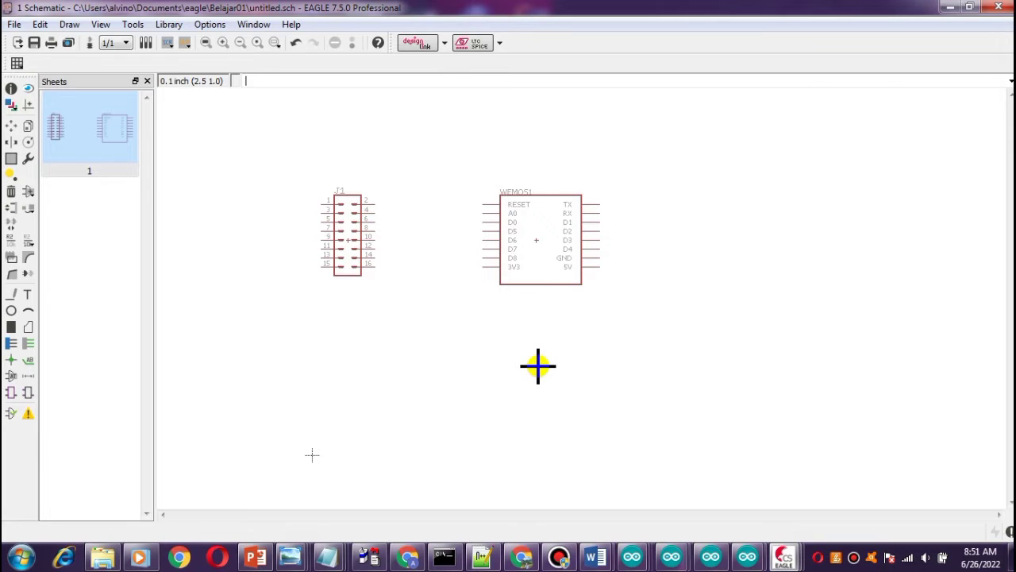
# Reopen the Add dialog and expand the CONN_06 connector group in SparkFun-Connectors.
pyautogui.click(28, 193)
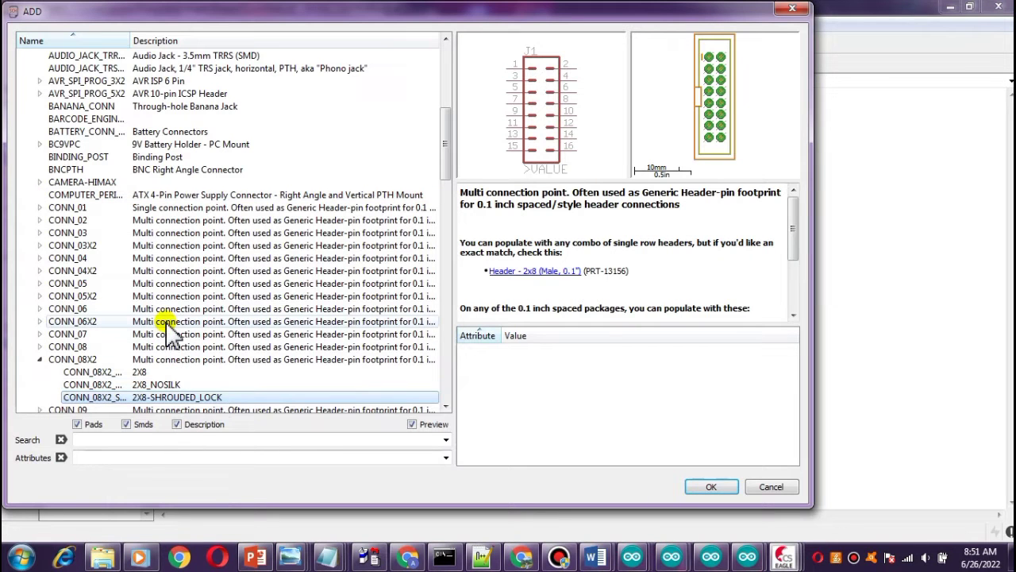
pyautogui.scroll(-2, 169, 332)
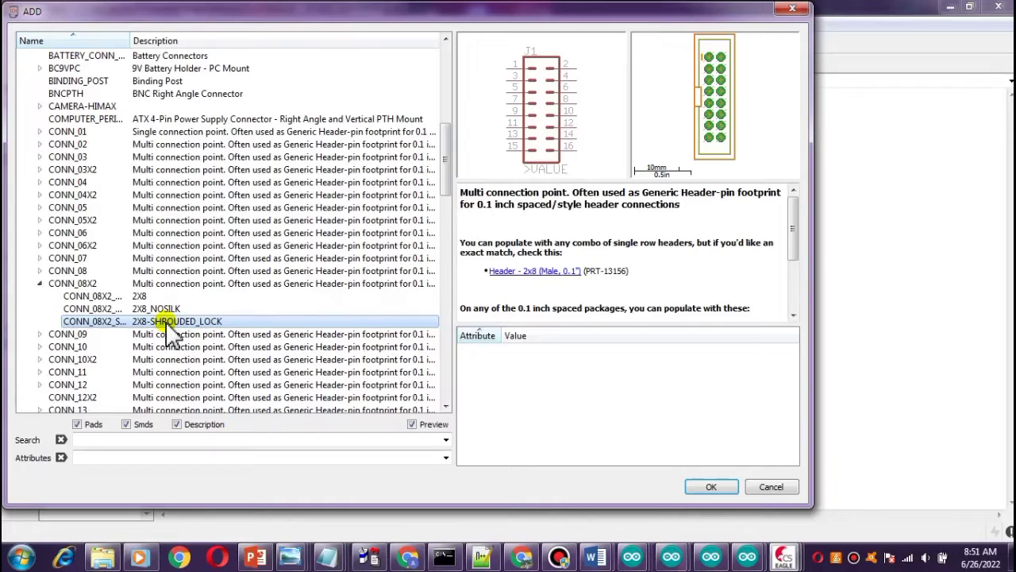
pyautogui.scroll(-1, 169, 333)
pyautogui.scroll(1, 170, 333)
pyautogui.scroll(2, 104, 294)
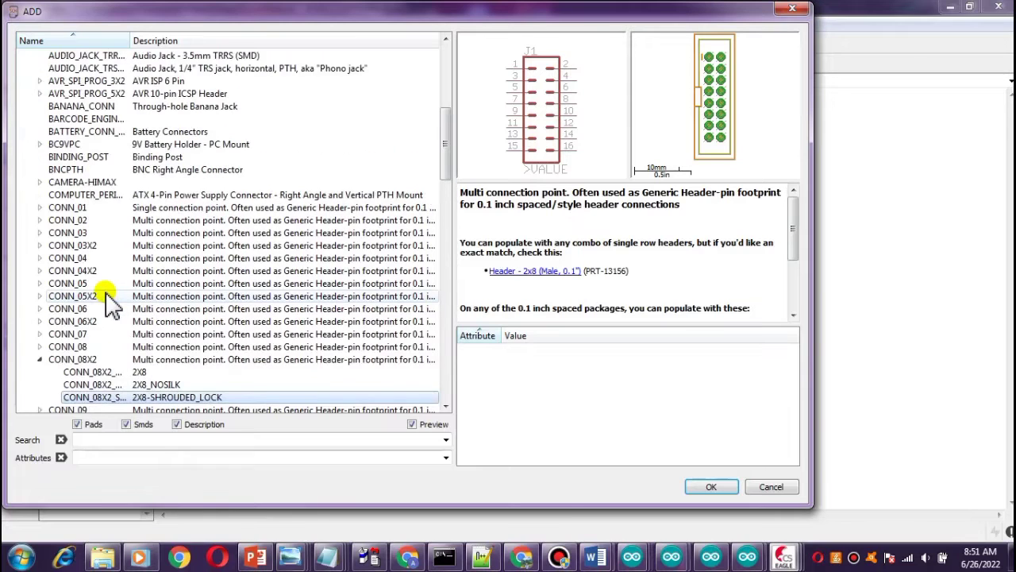
pyautogui.click(79, 309)
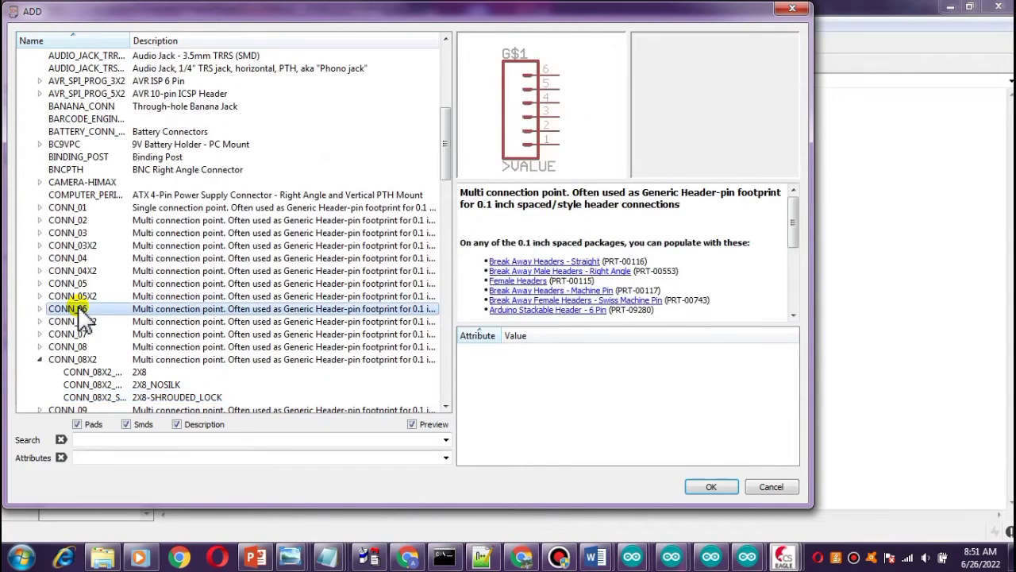
pyautogui.doubleClick(54, 307)
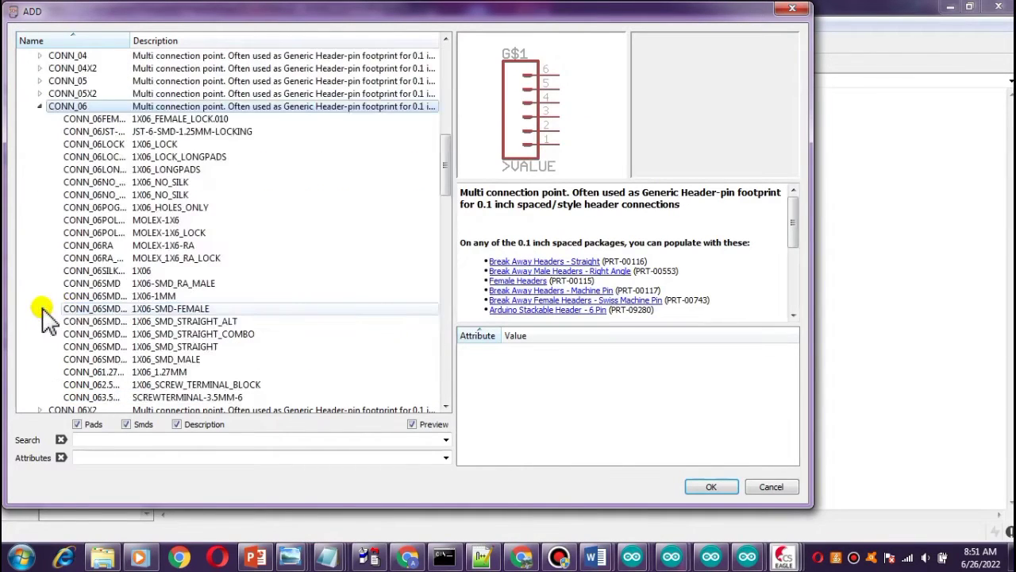
# Preview the CONN_06 header variants in the SparkFun-Connectors library to compare their footprints.
pyautogui.click(143, 120)
pyautogui.click(141, 132)
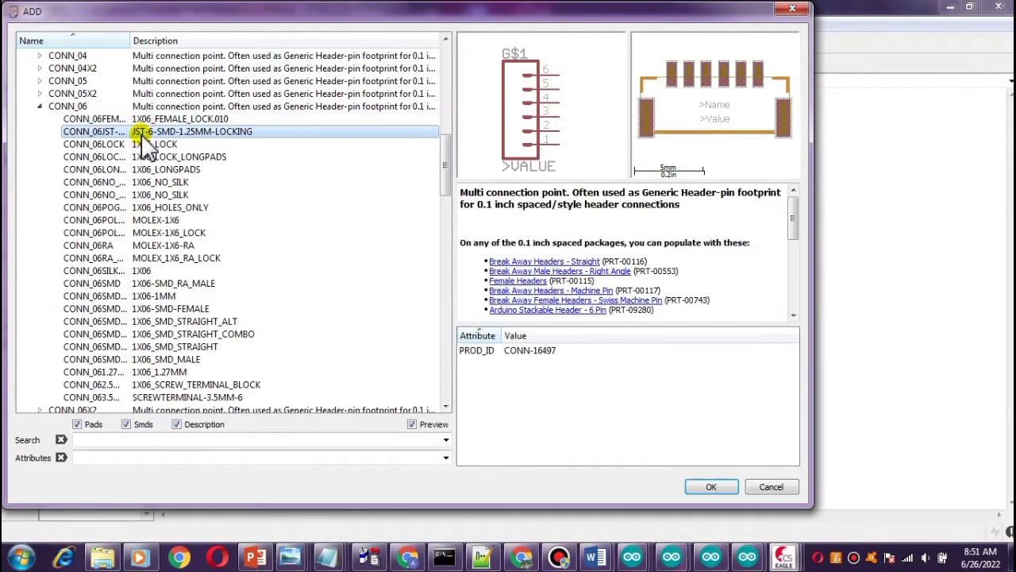
pyautogui.click(136, 119)
pyautogui.click(133, 132)
pyautogui.click(129, 144)
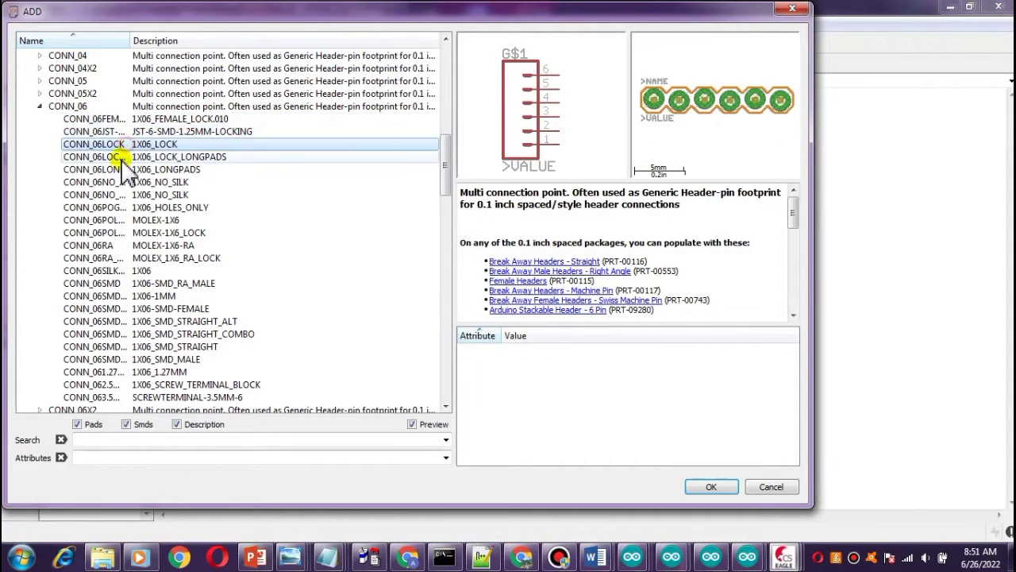
pyautogui.click(120, 158)
pyautogui.click(121, 169)
pyautogui.click(121, 182)
pyautogui.click(123, 195)
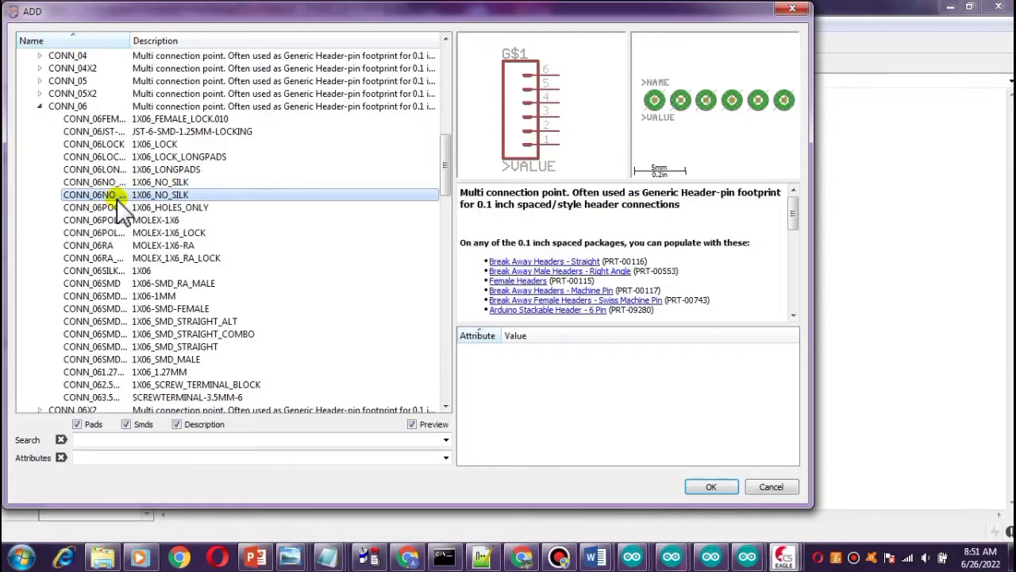
pyautogui.click(119, 207)
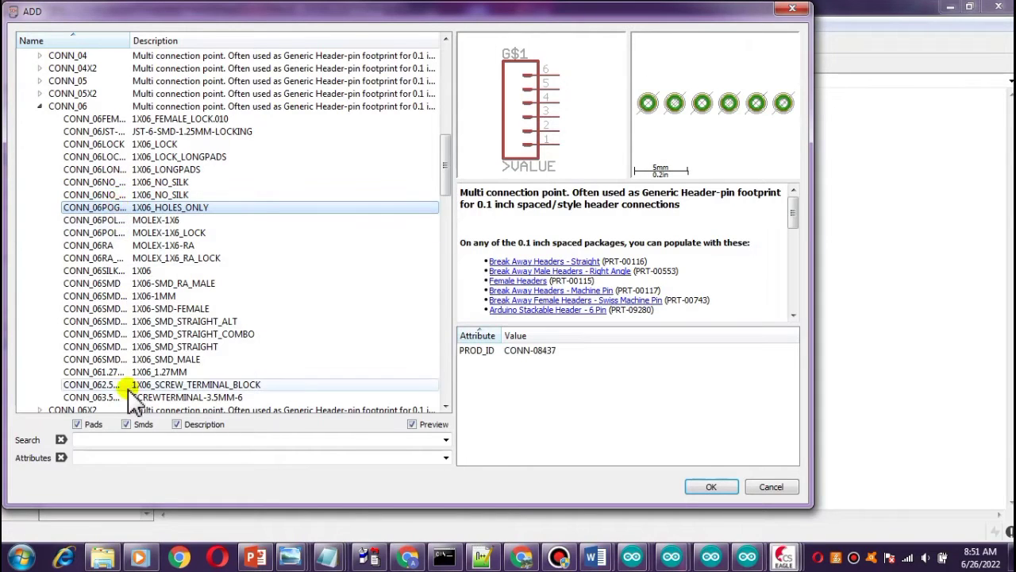
pyautogui.click(105, 371)
pyautogui.click(103, 384)
pyautogui.click(102, 372)
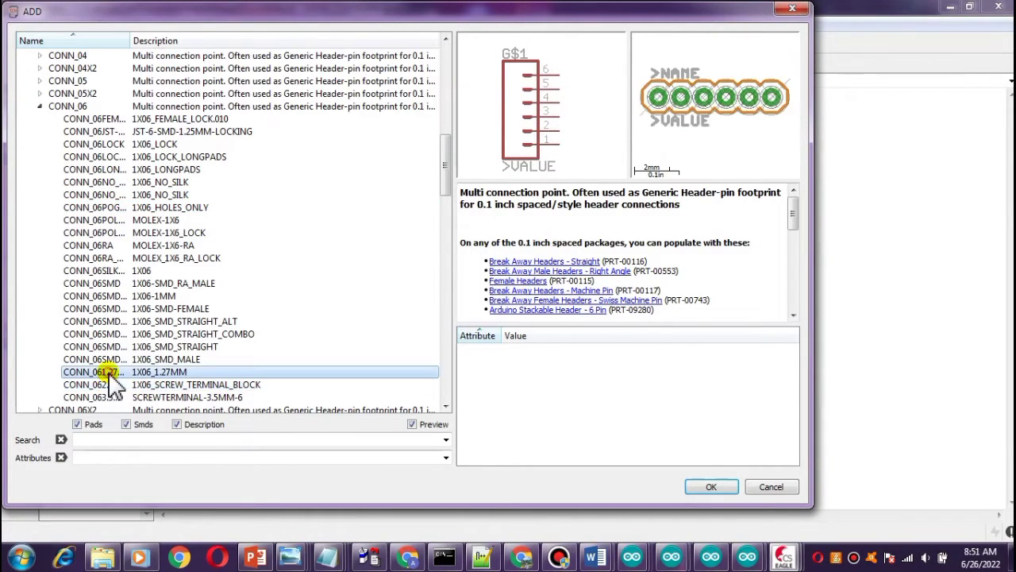
pyautogui.click(110, 359)
pyautogui.click(111, 372)
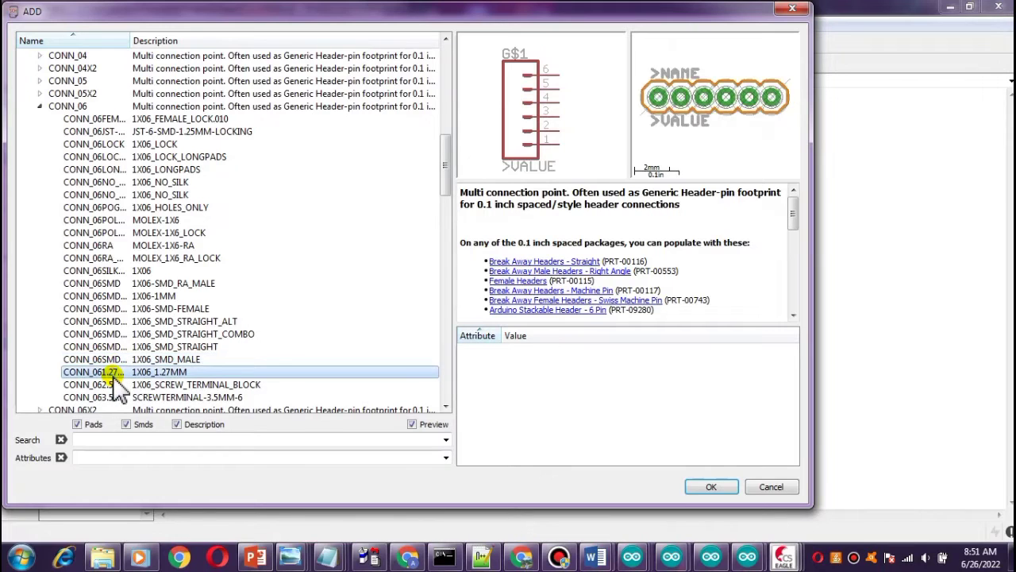
pyautogui.click(106, 295)
pyautogui.click(107, 284)
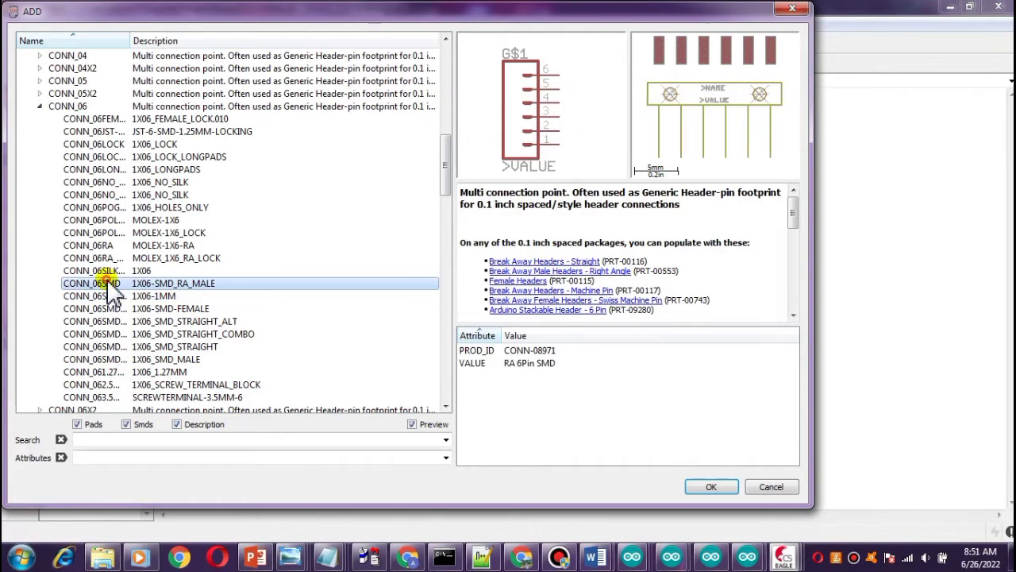
pyautogui.click(109, 259)
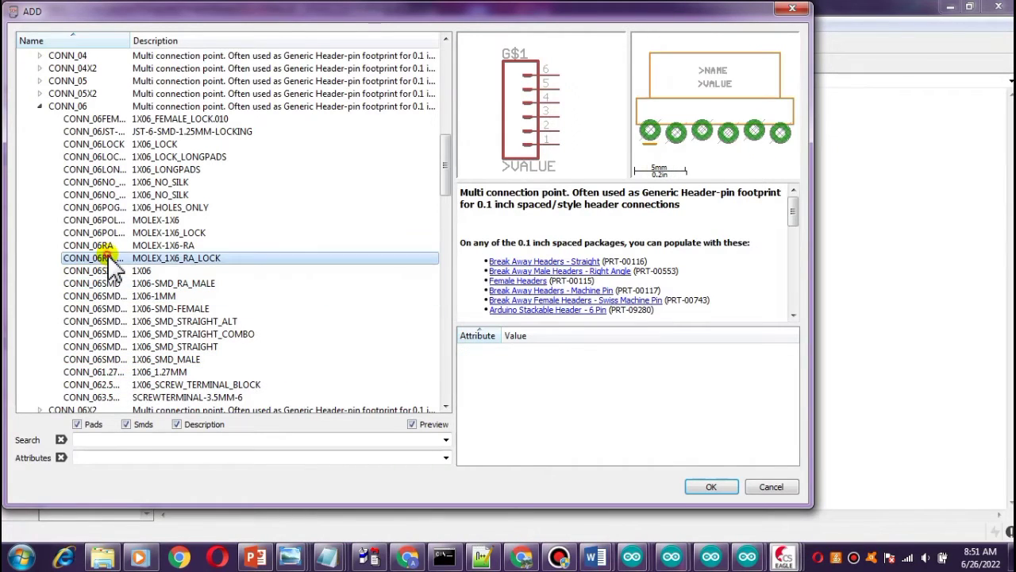
pyautogui.click(101, 373)
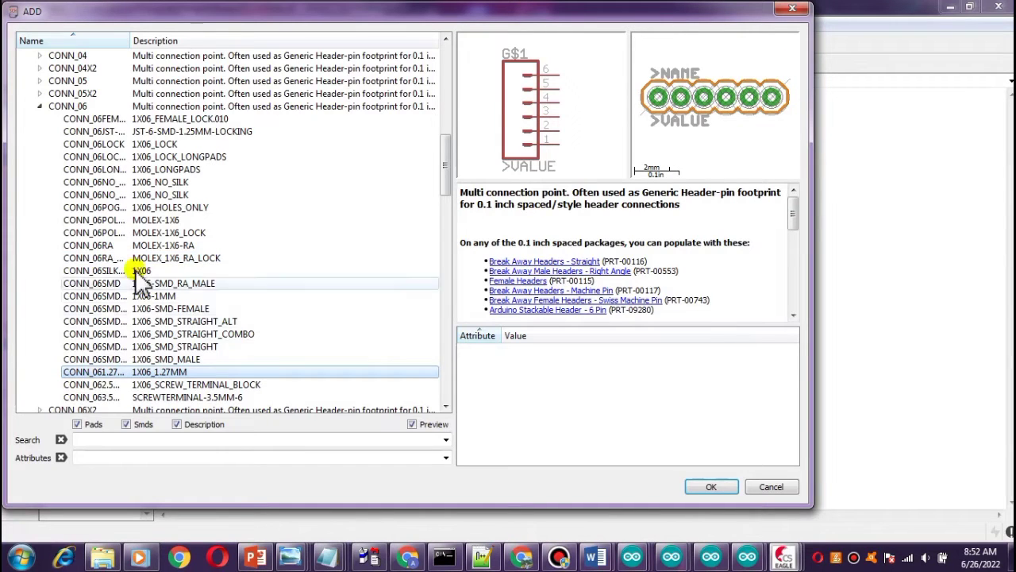
pyautogui.click(94, 221)
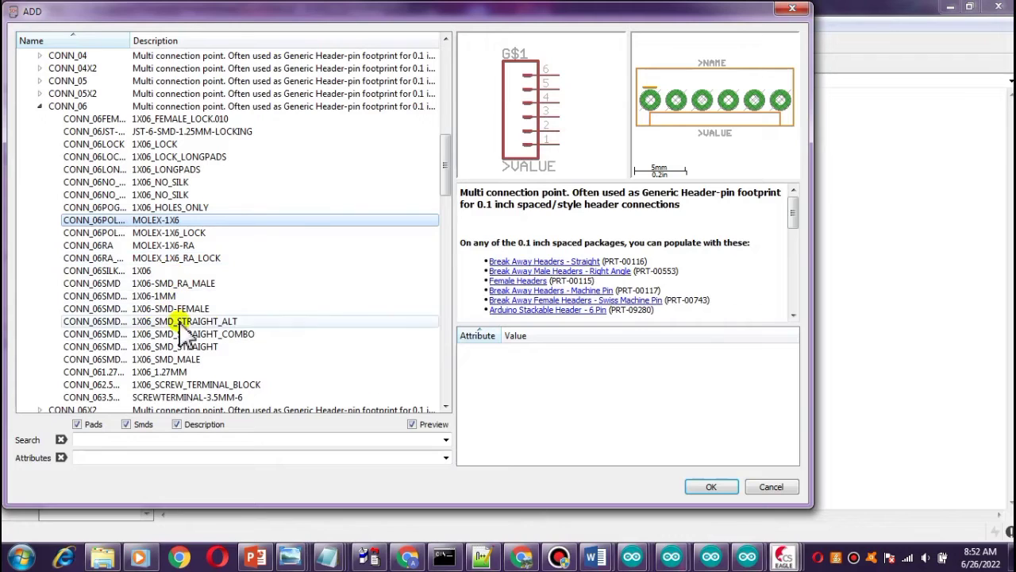
pyautogui.click(109, 386)
pyautogui.click(114, 396)
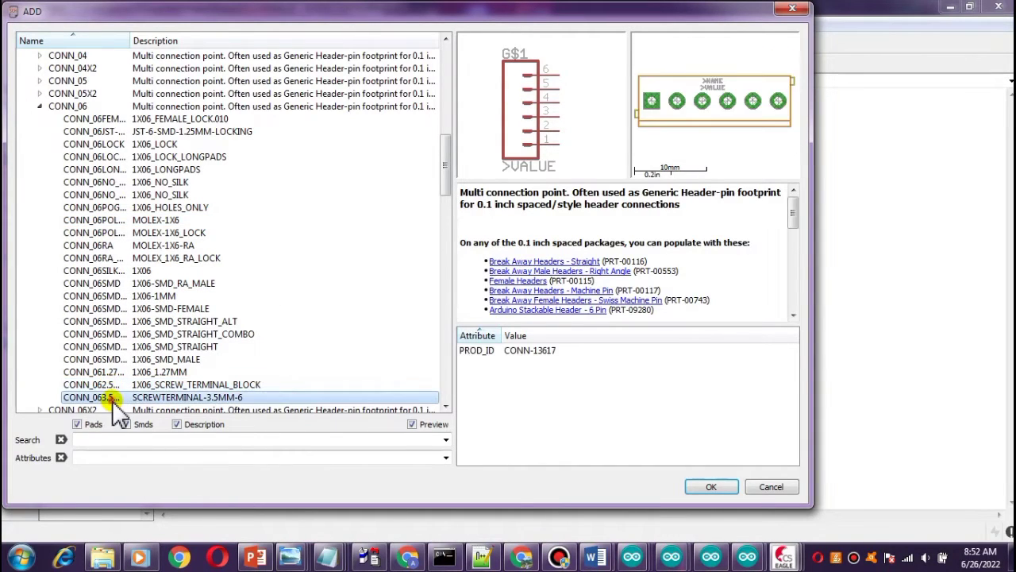
pyautogui.click(99, 346)
pyautogui.click(104, 156)
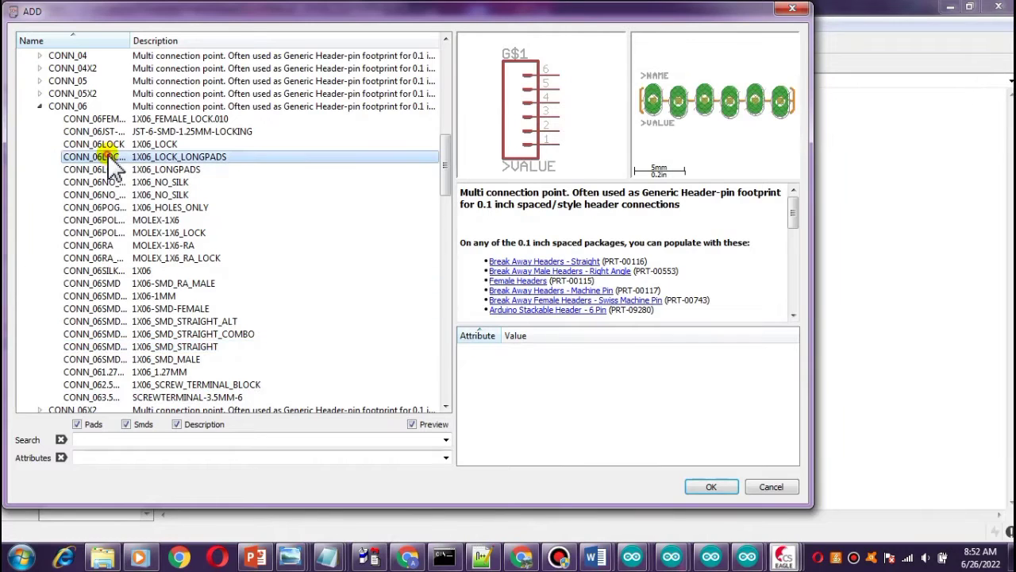
pyautogui.click(102, 144)
pyautogui.click(103, 131)
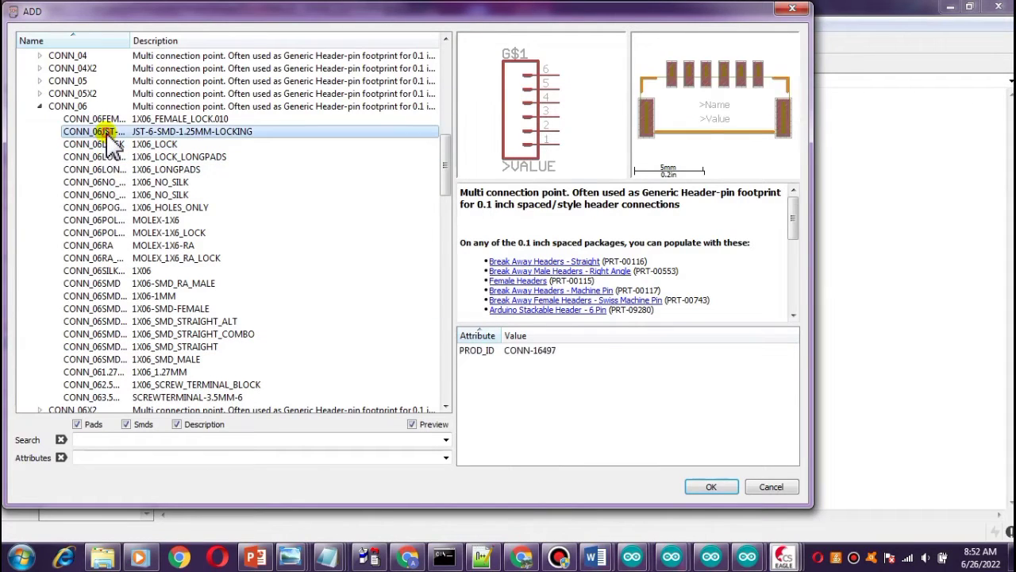
pyautogui.click(104, 143)
# Add the CONN_06LONGPADS 1X06_LONGPADS header, place it right of the WeMos module, and stop the command.
pyautogui.click(102, 169)
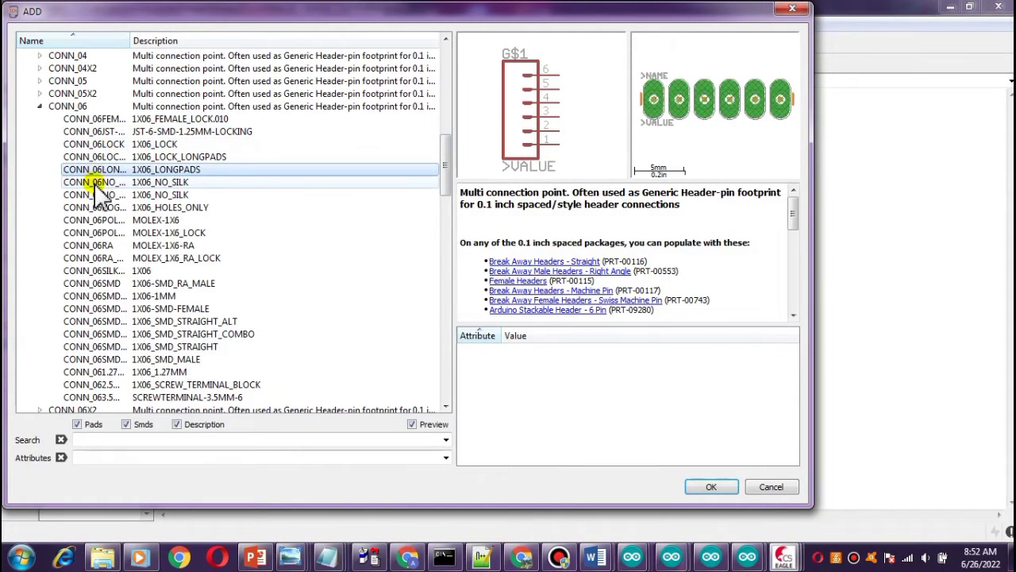
pyautogui.click(709, 486)
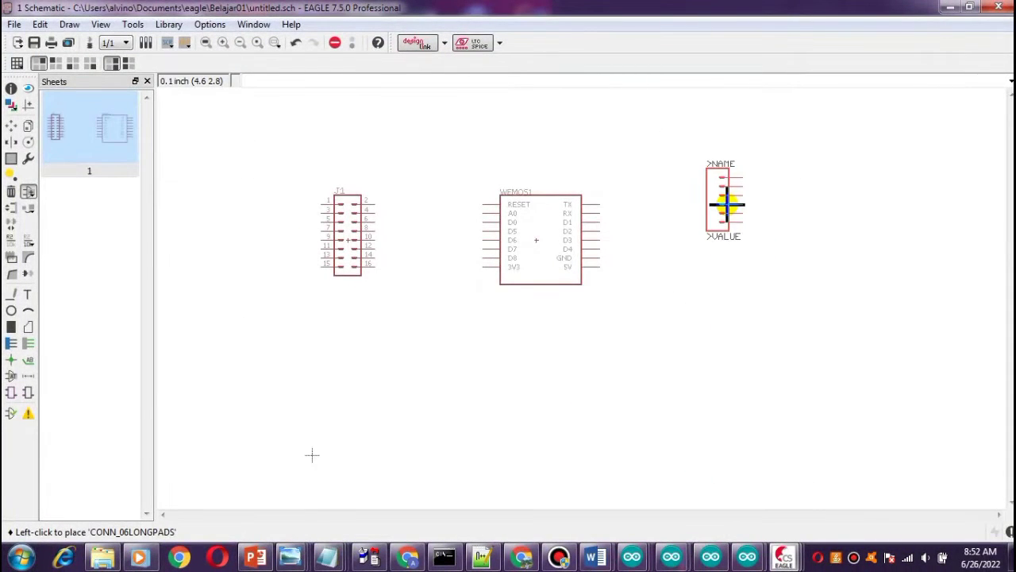
pyautogui.click(727, 205)
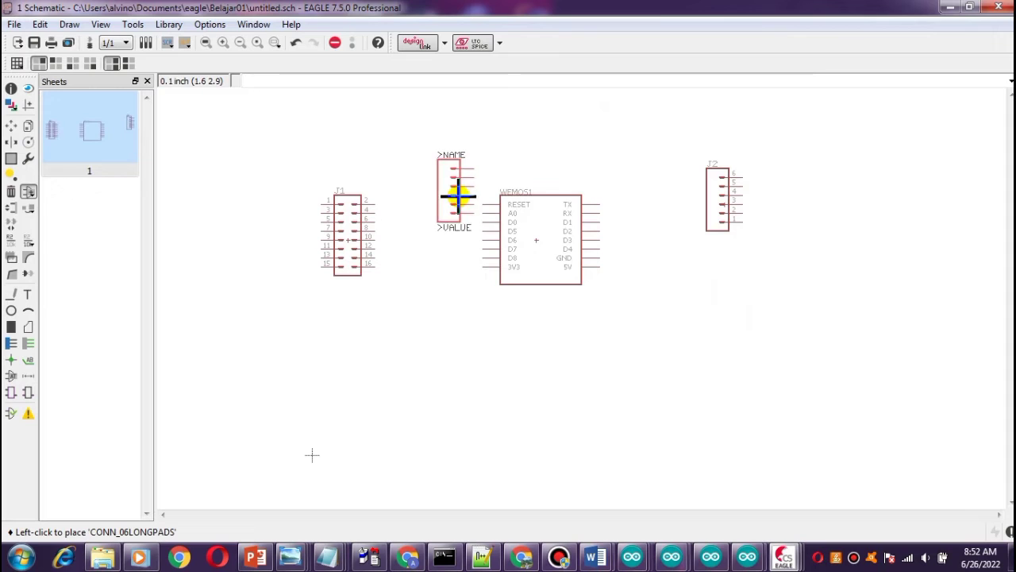
pyautogui.click(335, 43)
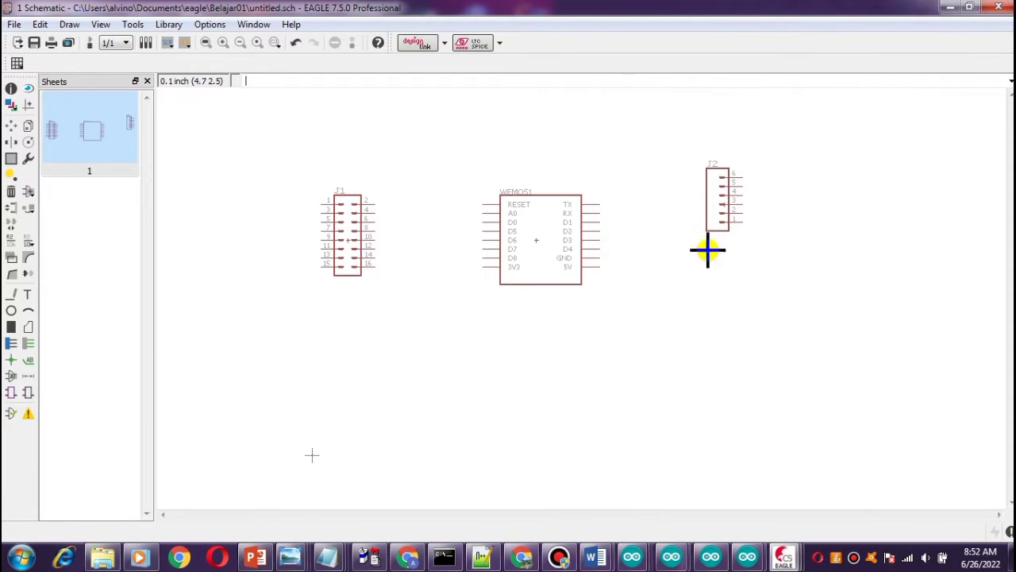
# Reopen the Add dialog, expand the buzzer library, and browse its speaker and buzzer parts.
pyautogui.click(28, 191)
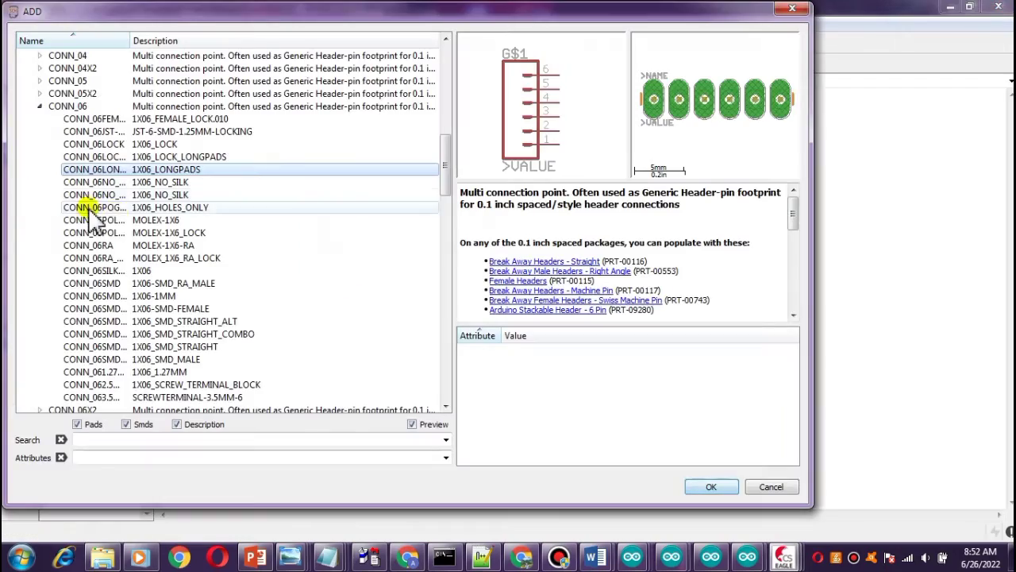
pyautogui.scroll(15, 91, 219)
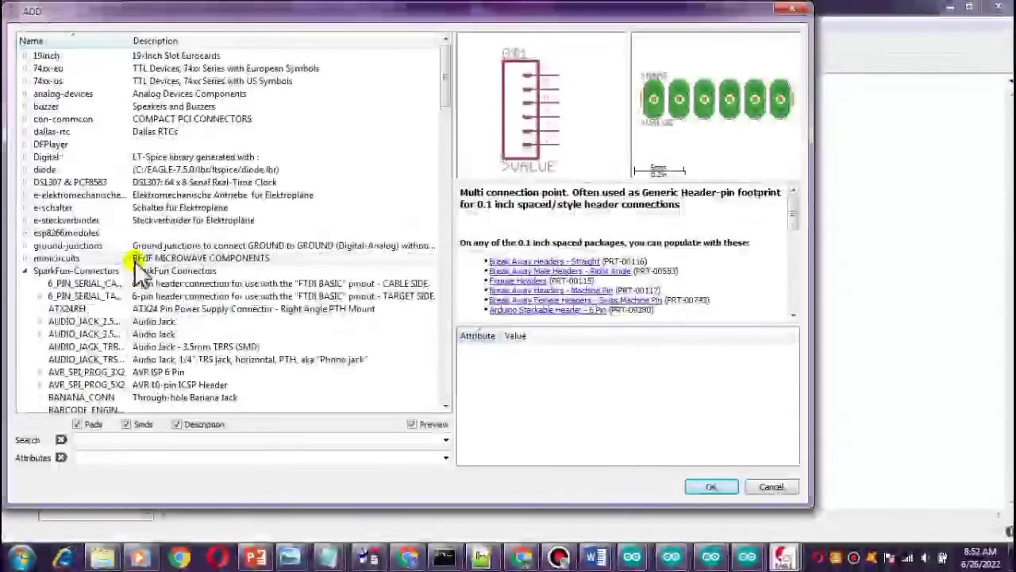
pyautogui.click(25, 106)
pyautogui.scroll(2, 123, 175)
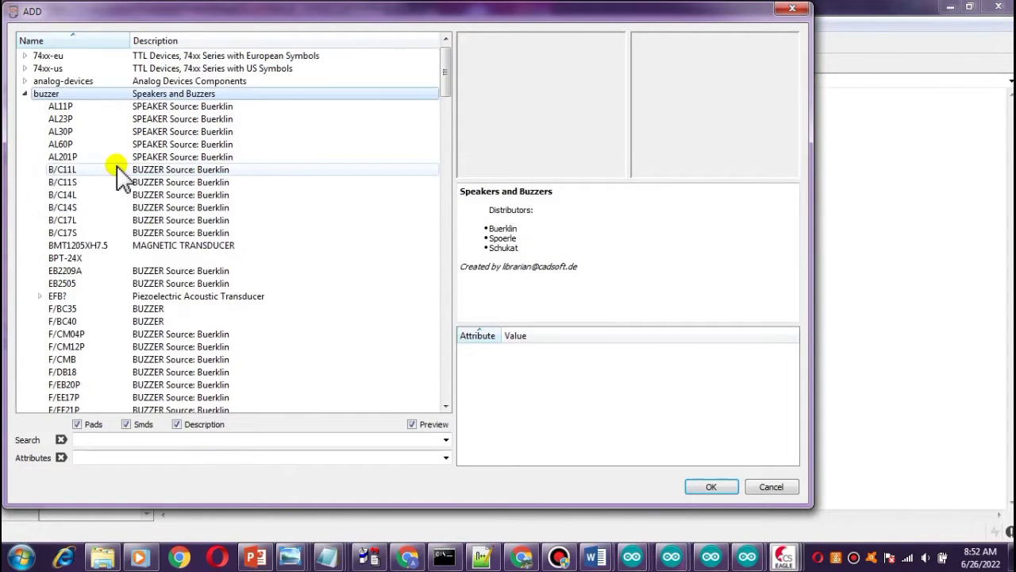
pyautogui.click(139, 195)
pyautogui.click(141, 221)
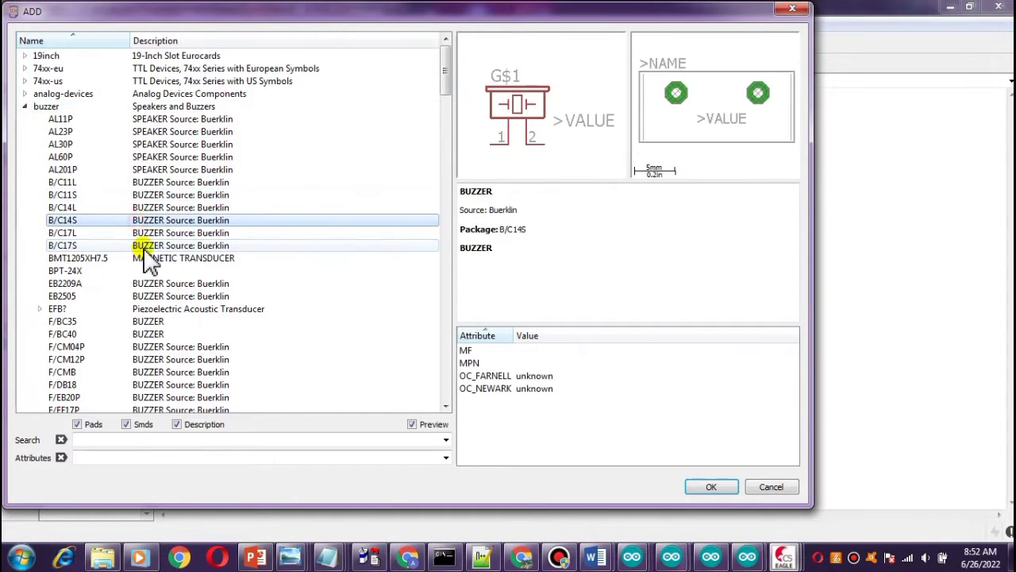
pyautogui.click(147, 246)
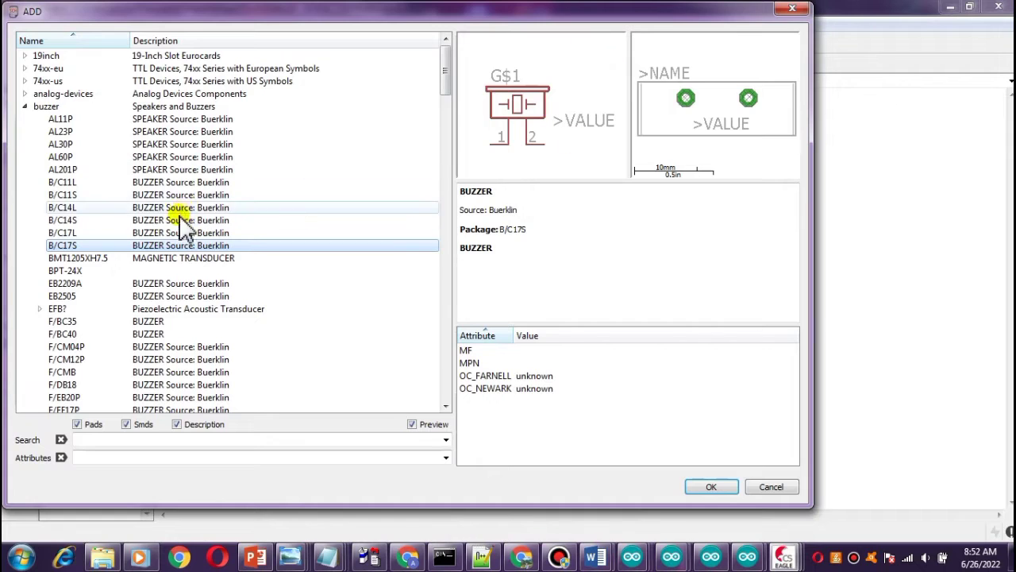
pyautogui.click(159, 220)
pyautogui.click(185, 243)
pyautogui.click(177, 220)
pyautogui.click(177, 196)
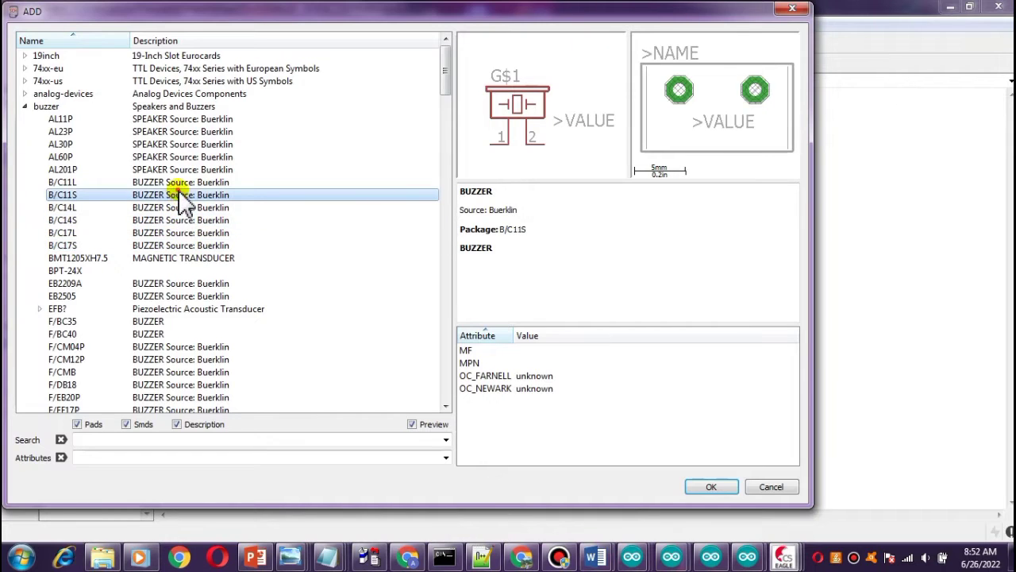
# Add the AL201P speaker from the buzzer library, place it below the six-pin header, and stop the command.
pyautogui.click(172, 170)
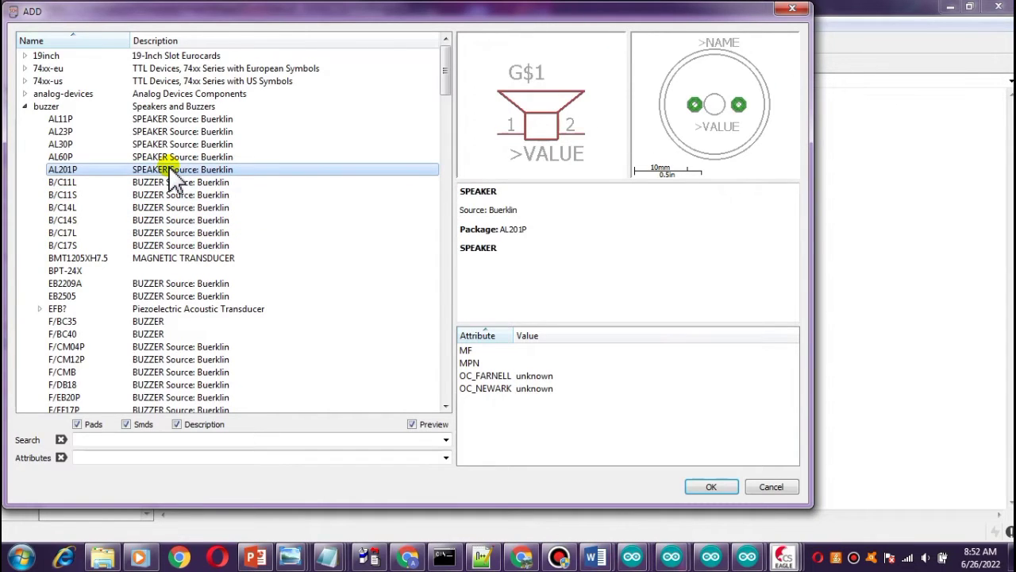
pyautogui.click(714, 487)
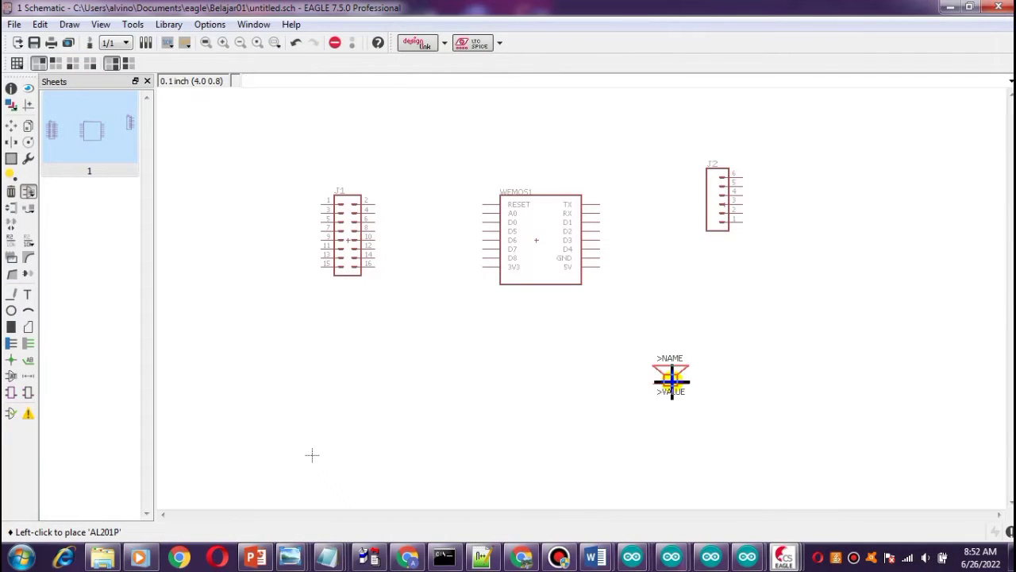
pyautogui.click(668, 369)
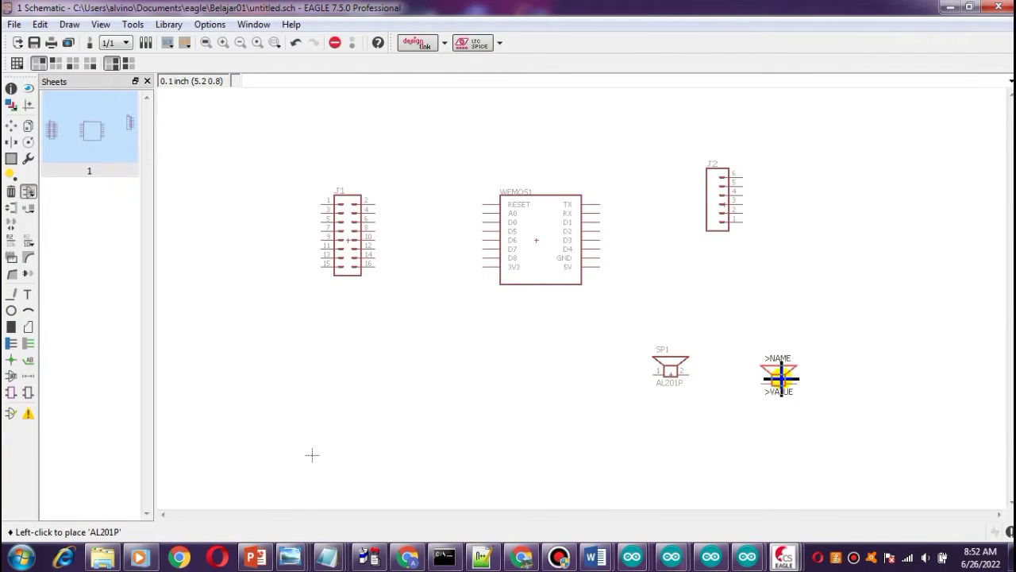
pyautogui.click(335, 42)
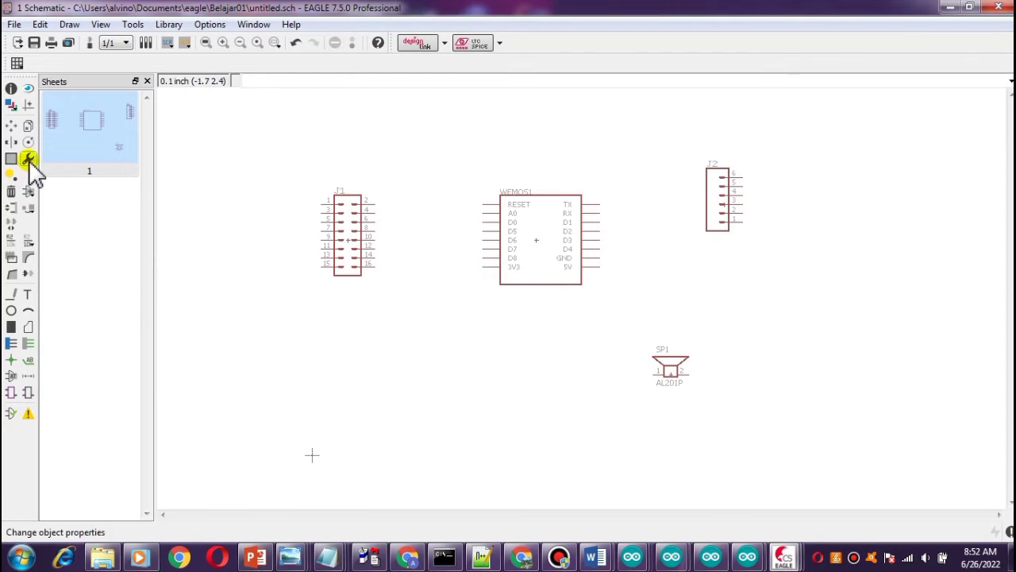
# Reopen the Add dialog, expand CONN_02, and place a CONN_02LOCK 1X02_LOCK header right of the speaker.
pyautogui.click(28, 193)
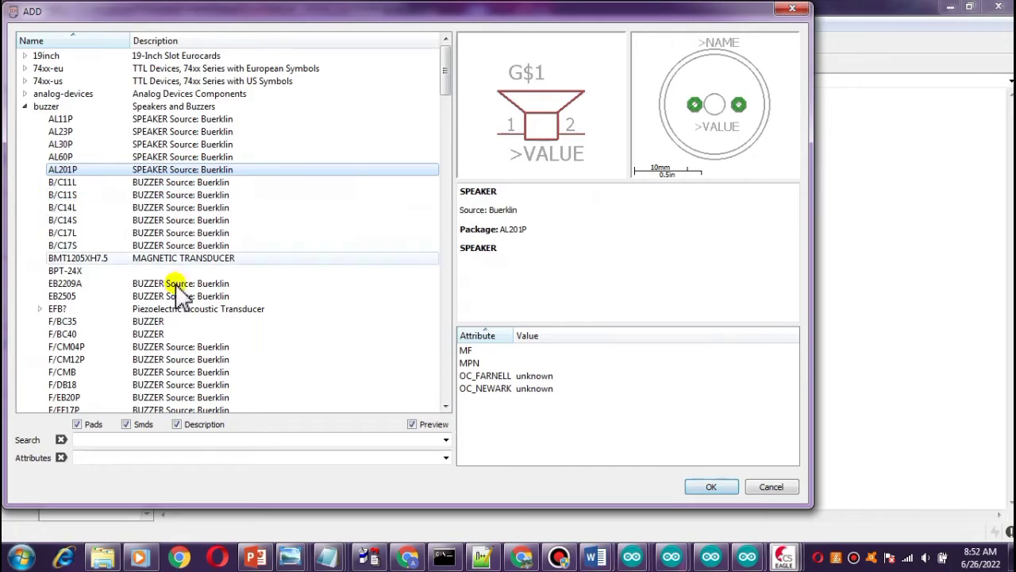
pyautogui.scroll(-10, 151, 325)
pyautogui.scroll(-10, 151, 337)
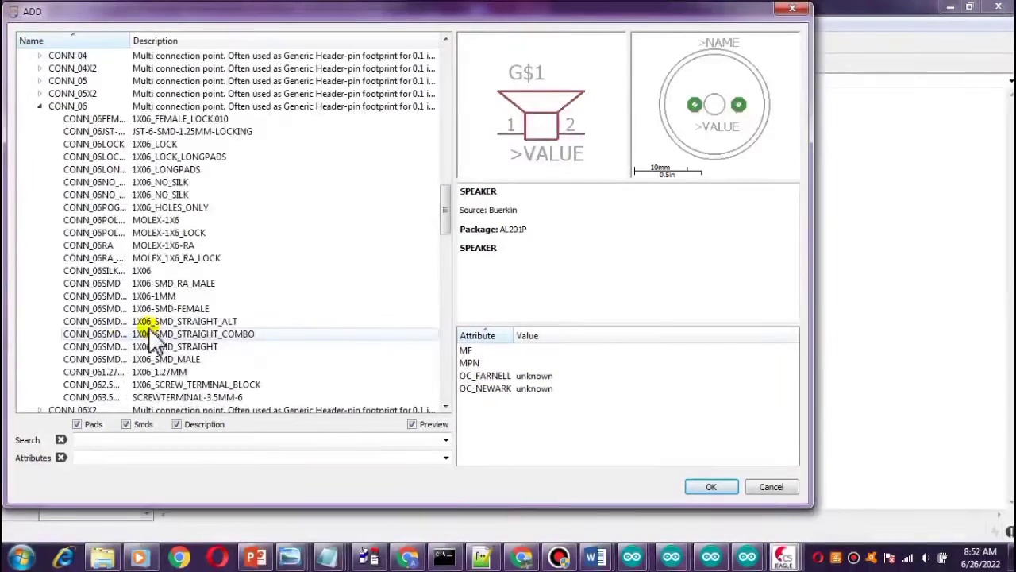
pyautogui.scroll(-4, 158, 329)
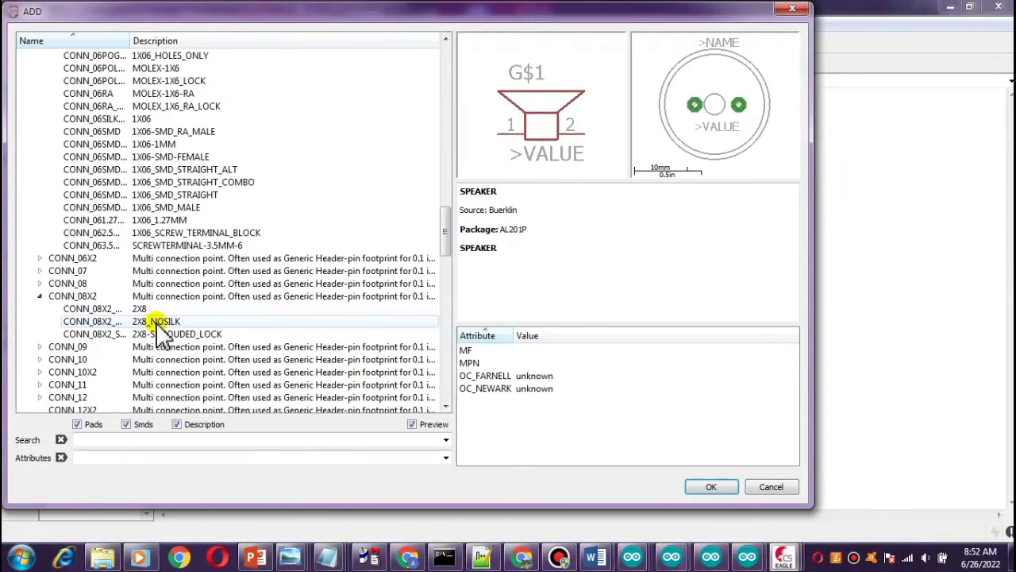
pyautogui.scroll(3, 158, 329)
pyautogui.scroll(5, 150, 327)
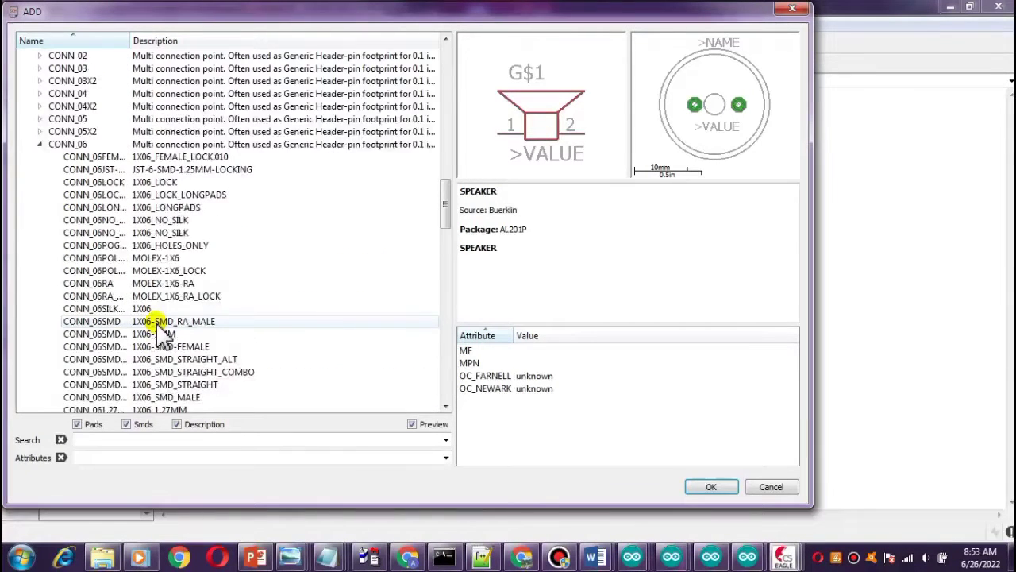
pyautogui.click(73, 170)
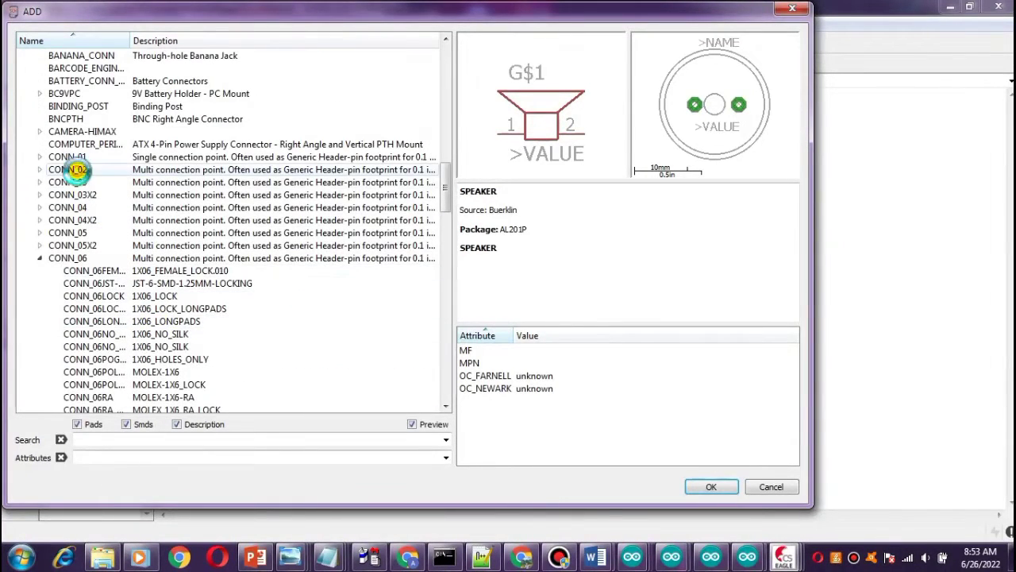
pyautogui.doubleClick(74, 170)
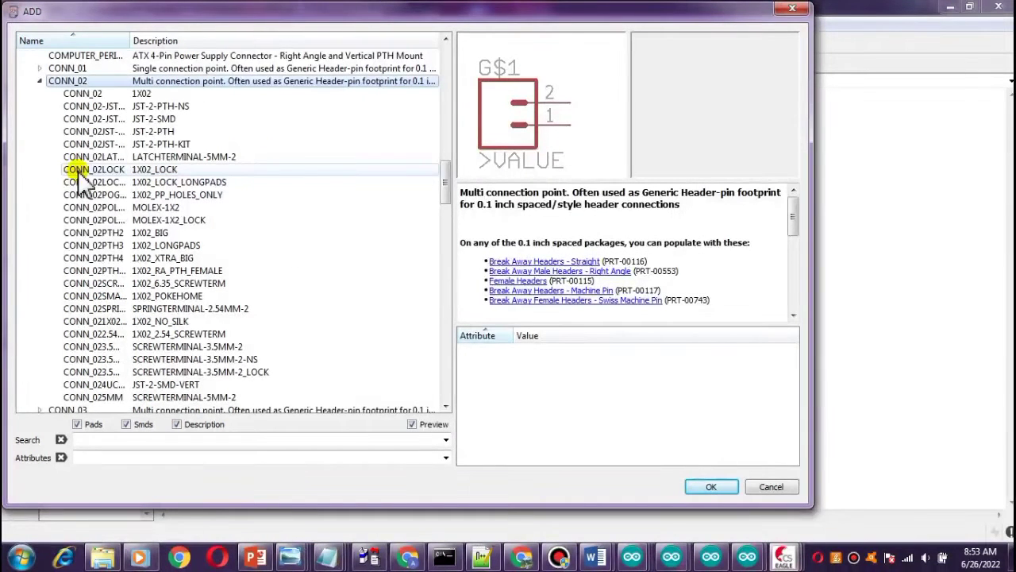
pyautogui.click(79, 182)
pyautogui.click(86, 169)
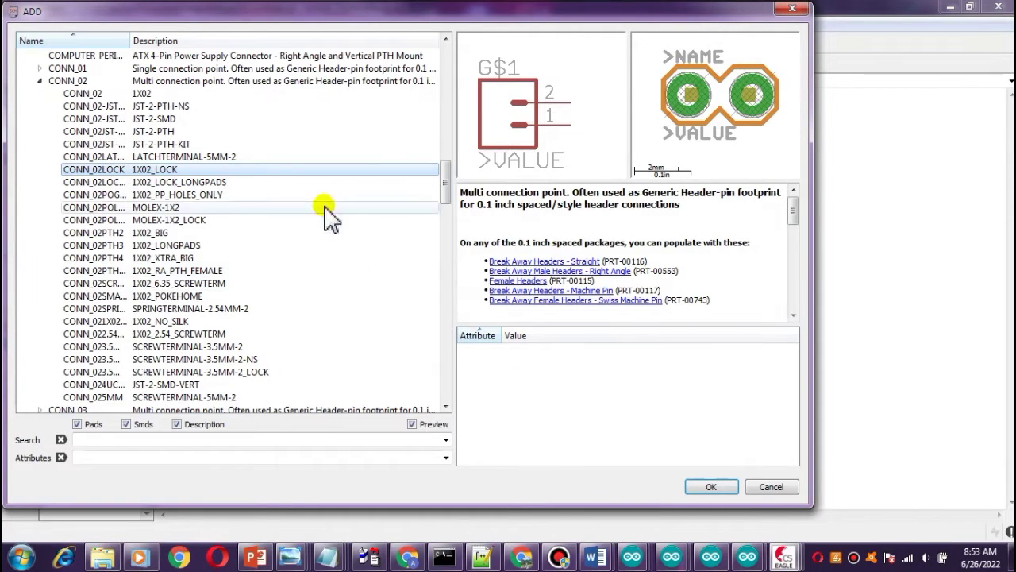
pyautogui.click(712, 487)
pyautogui.click(791, 290)
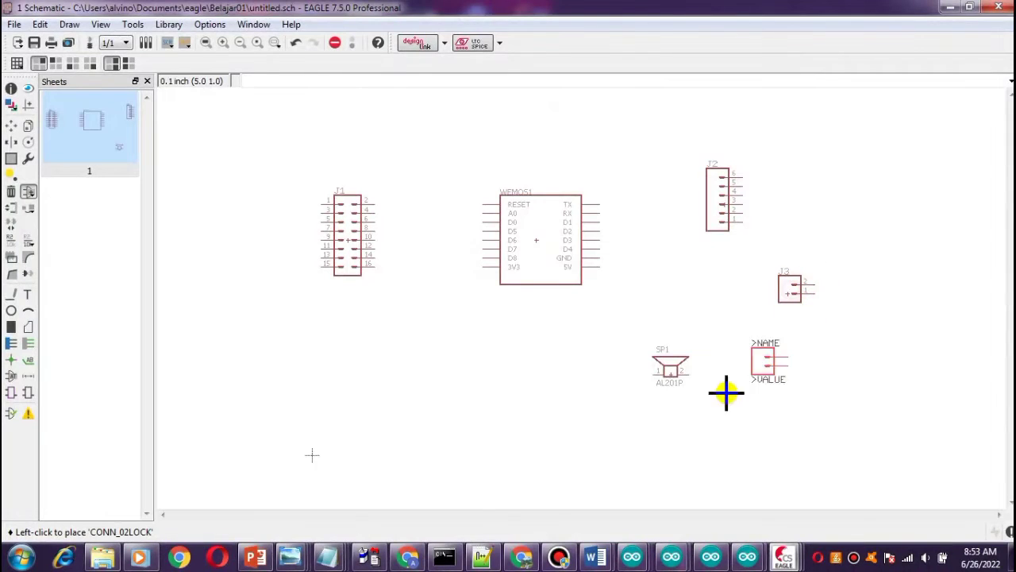
# Stop the placement command and move the 16-pin header J1 closer to the WeMos module.
pyautogui.click(335, 43)
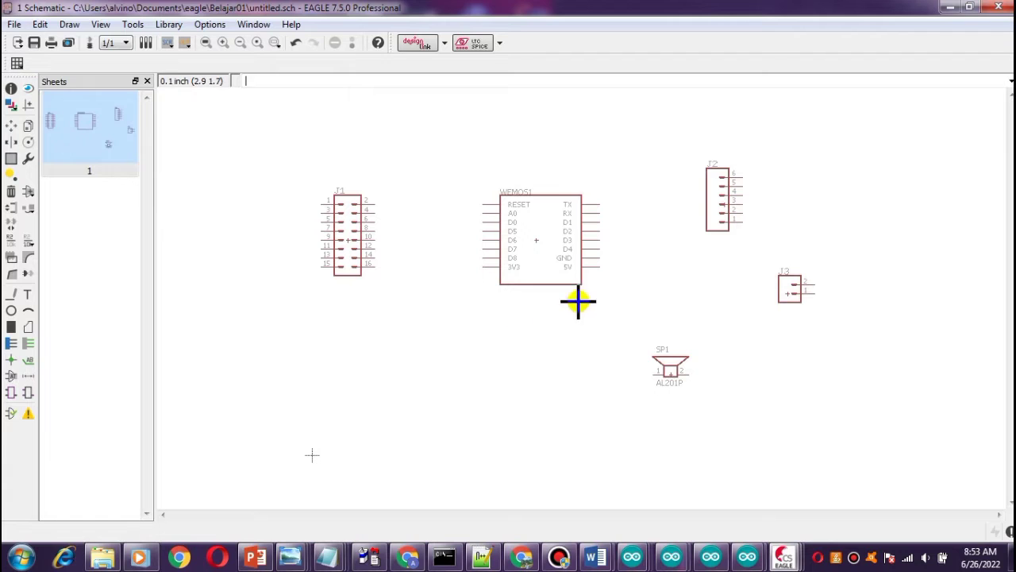
pyautogui.scroll(3, 587, 353)
pyautogui.scroll(-2, 588, 353)
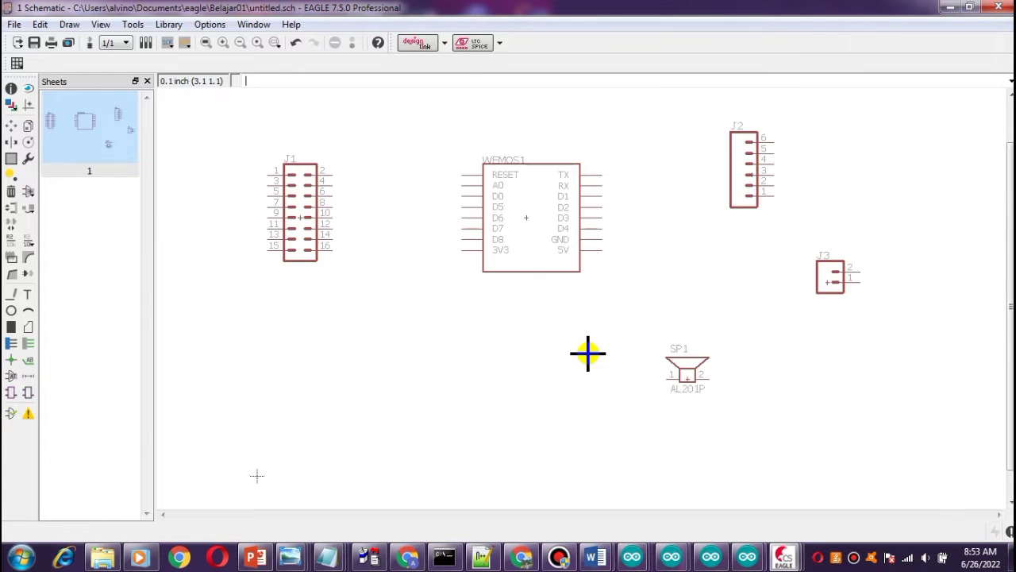
pyautogui.scroll(2, 587, 354)
pyautogui.scroll(-2, 587, 353)
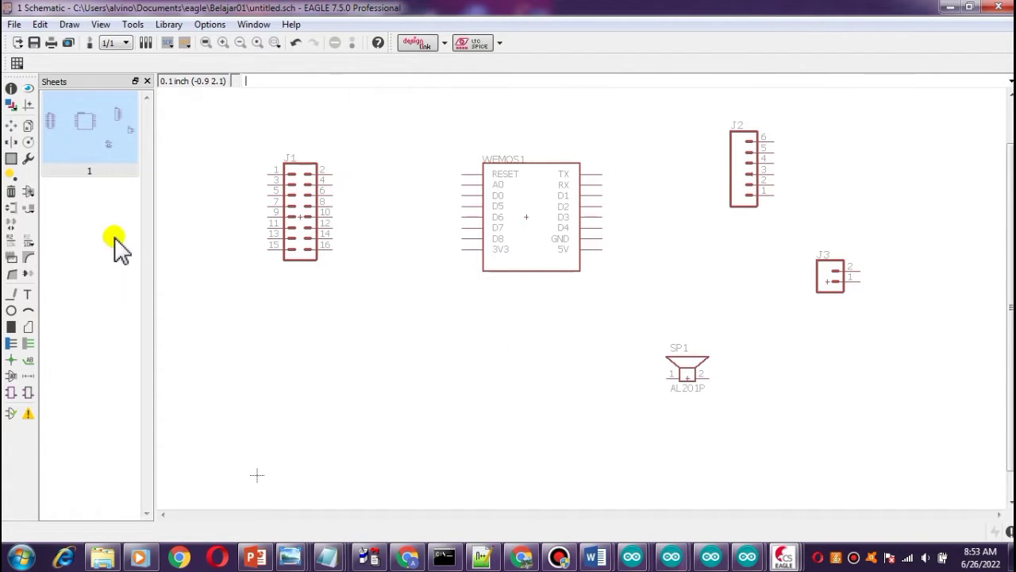
pyautogui.click(12, 129)
pyautogui.click(300, 216)
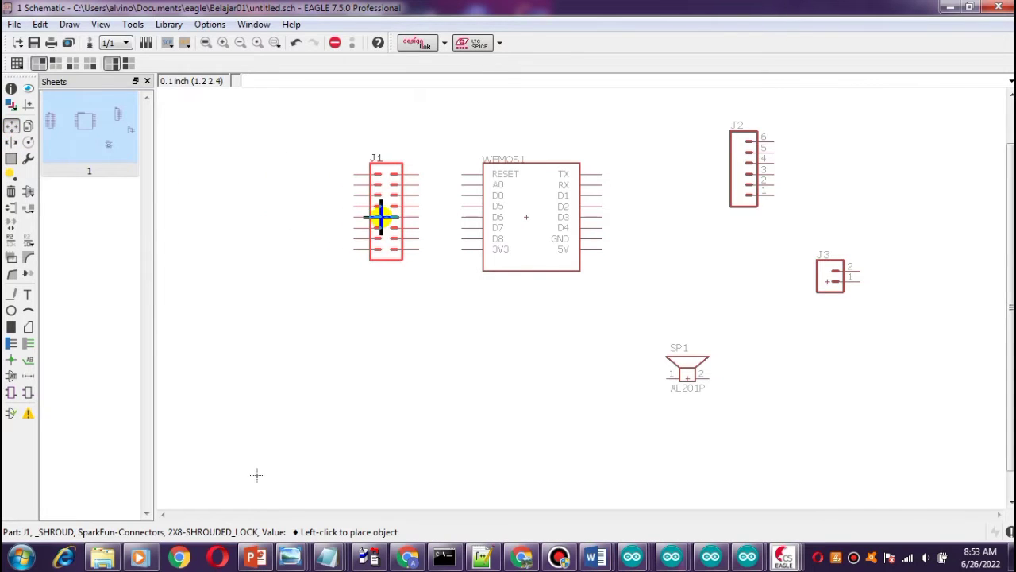
pyautogui.click(376, 216)
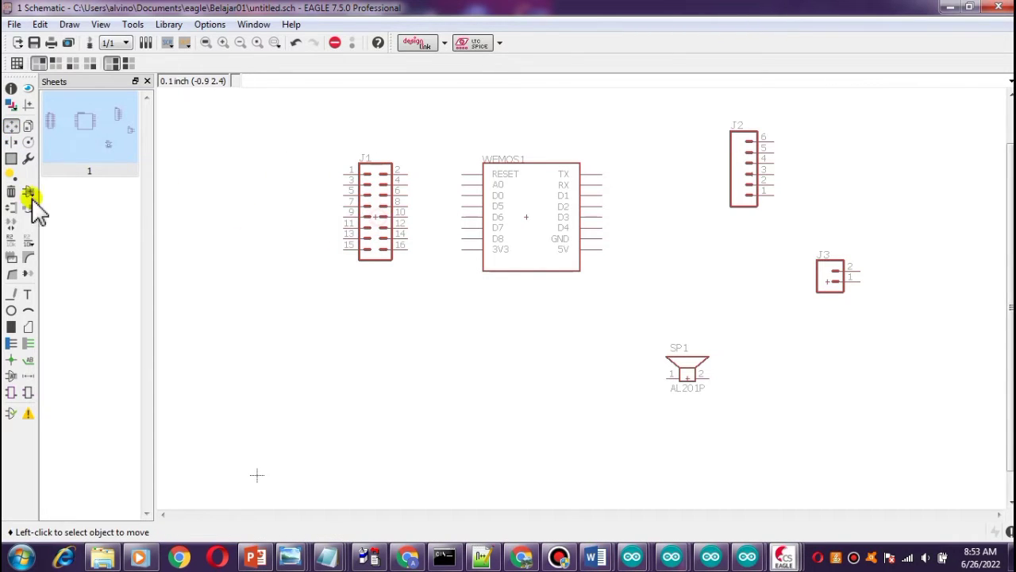
# Rotate the six-pin header J2 to a horizontal orientation and place it above-right of the WeMos module.
pyautogui.click(752, 180)
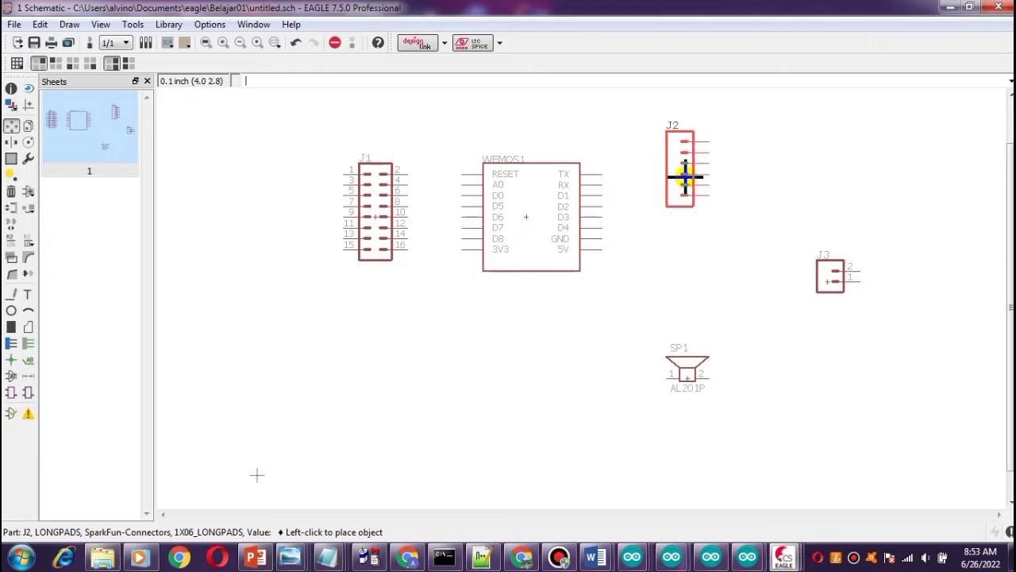
pyautogui.rightClick(688, 169)
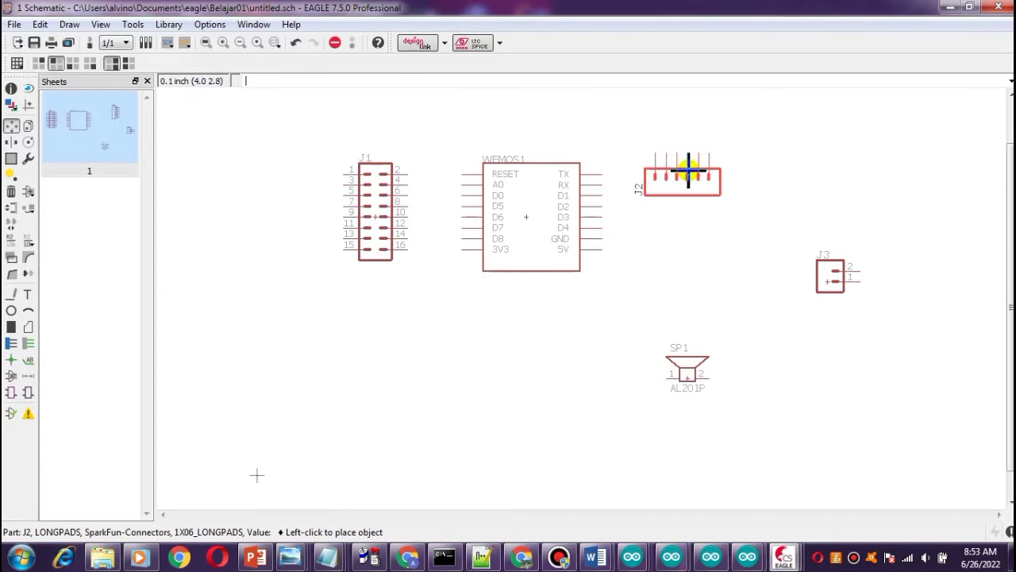
pyautogui.rightClick(688, 170)
pyautogui.rightClick(687, 170)
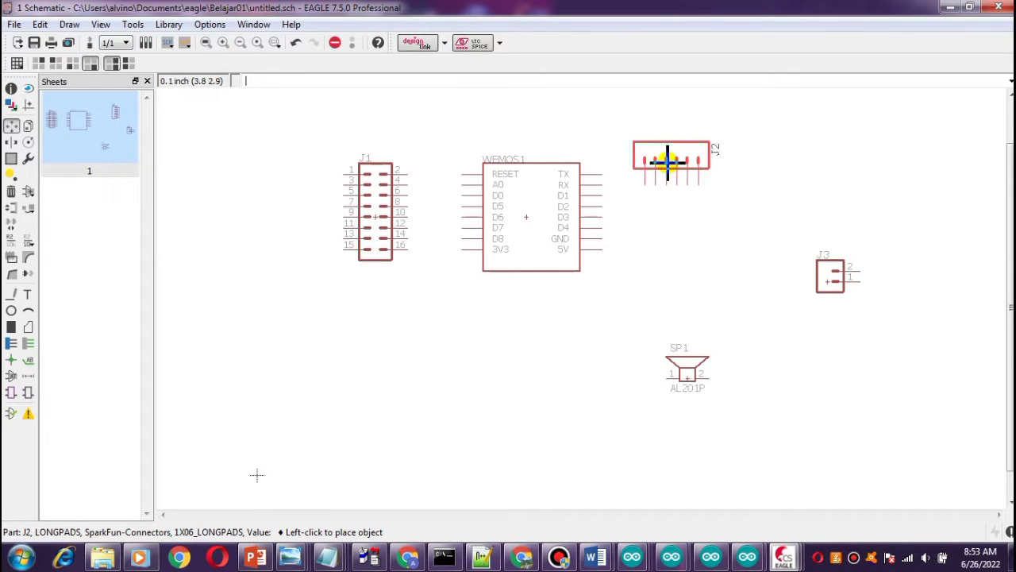
pyautogui.click(677, 158)
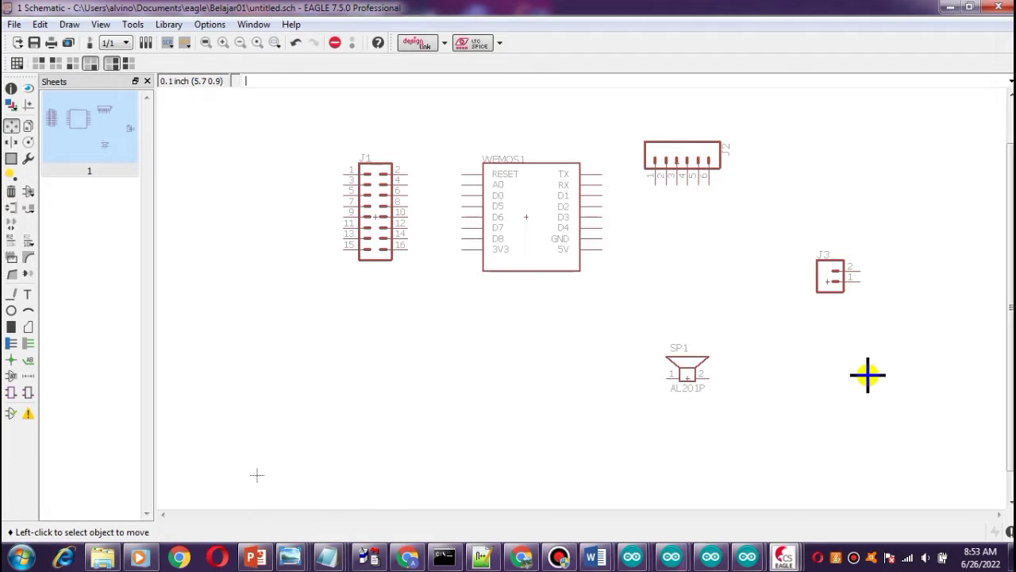
# Rotate the two-pin connector J3 by 180 degrees and move it up level with the WeMos module.
pyautogui.click(830, 284)
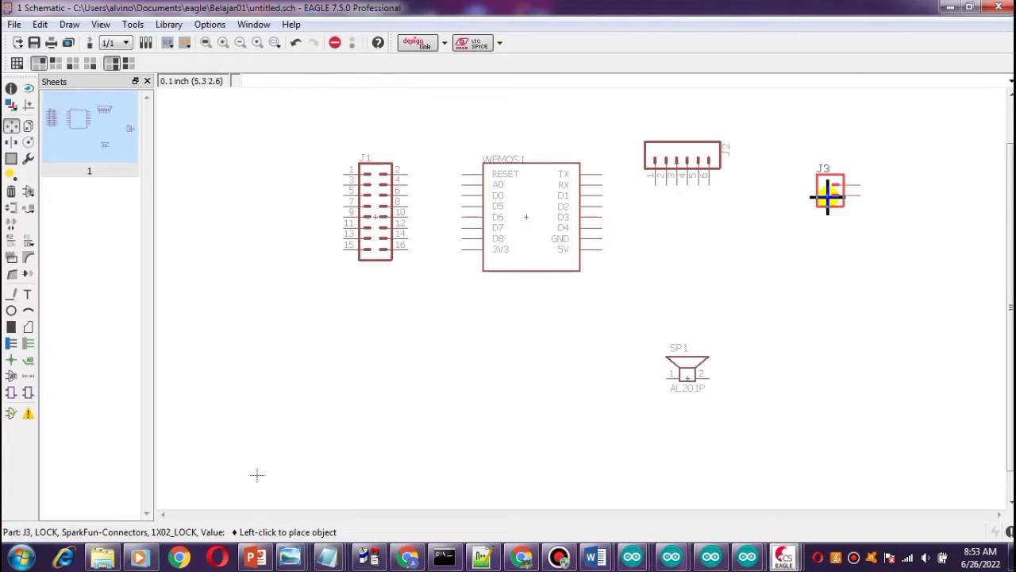
pyautogui.rightClick(820, 184)
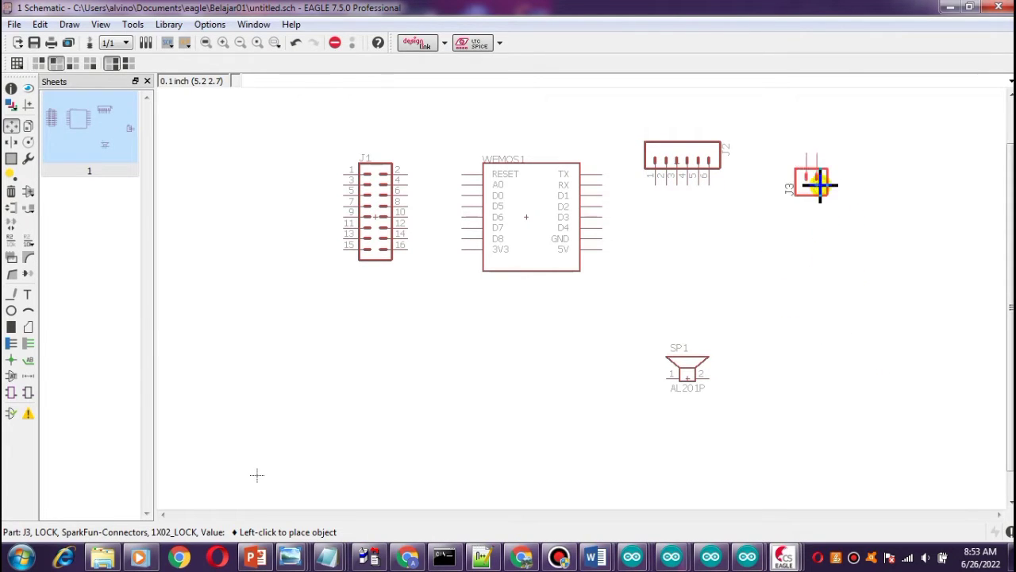
pyautogui.rightClick(820, 185)
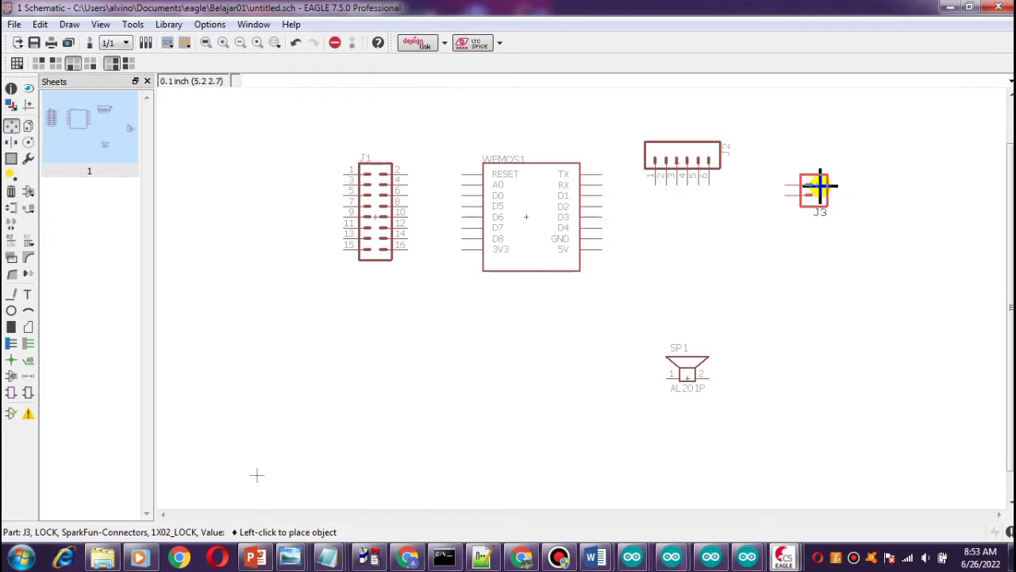
pyautogui.click(820, 185)
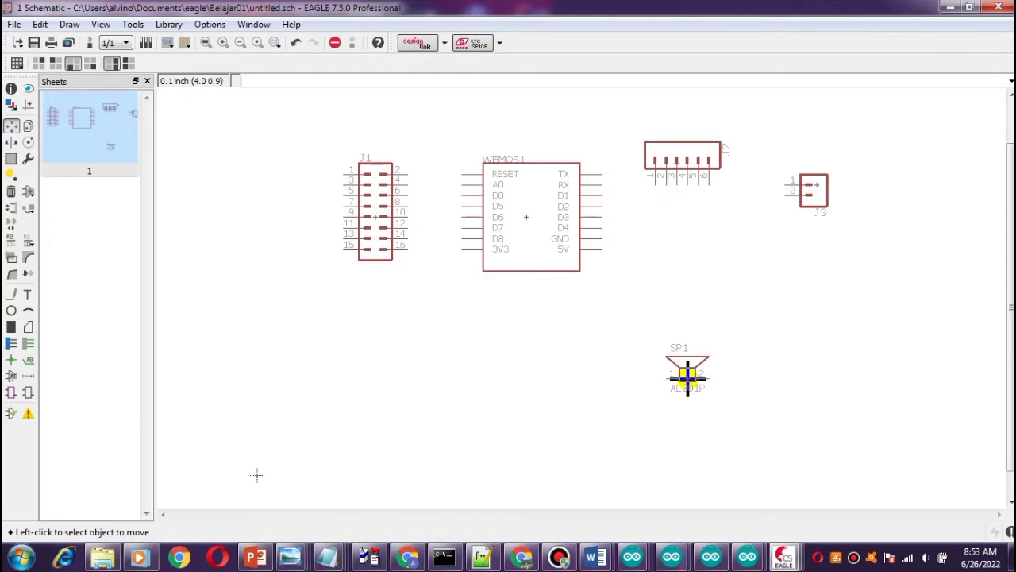
# Rotate the speaker SP1 to a vertical orientation and place it just below connector J3.
pyautogui.click(687, 373)
pyautogui.rightClick(803, 280)
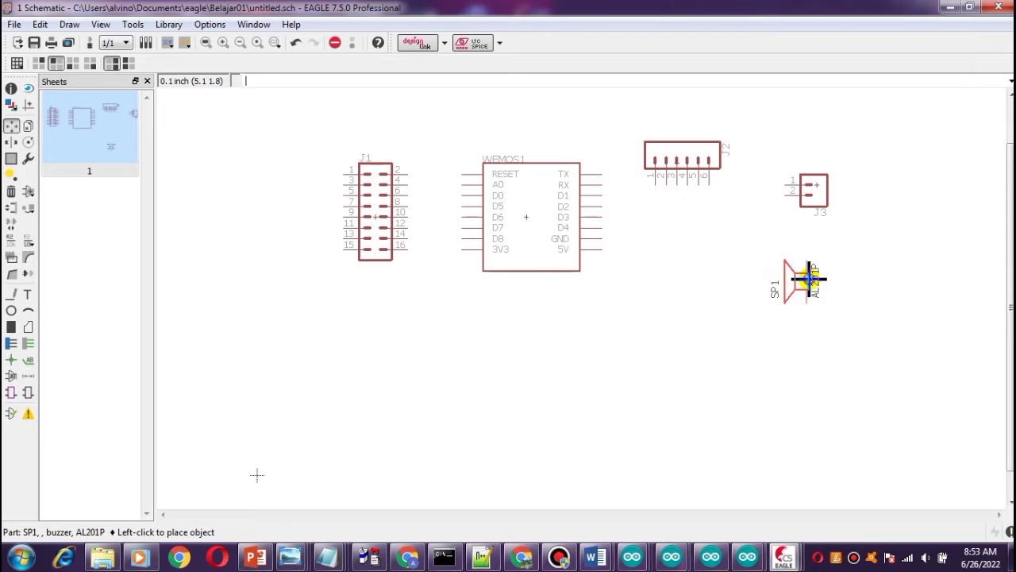
pyautogui.rightClick(808, 277)
pyautogui.rightClick(809, 278)
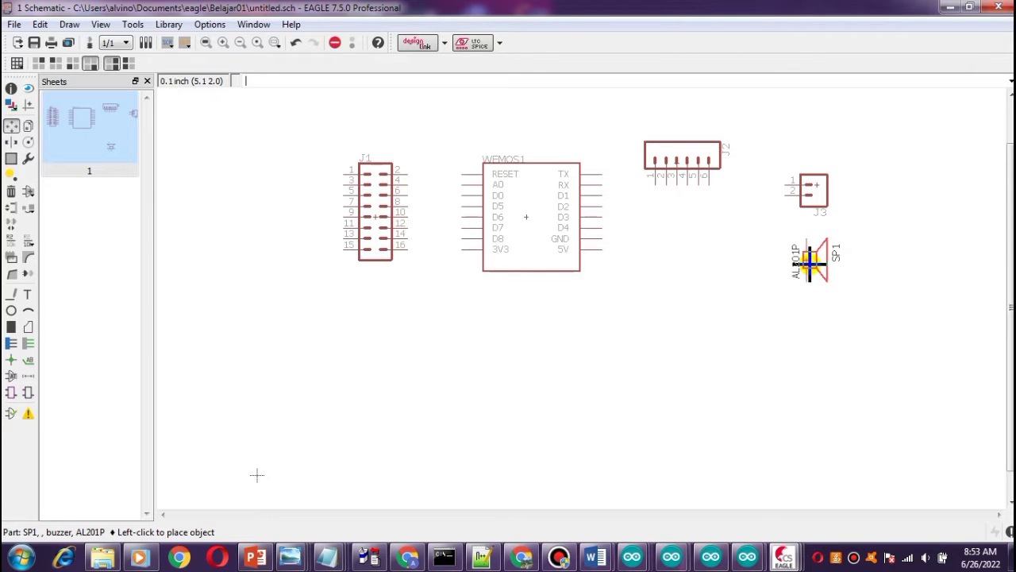
pyautogui.click(808, 269)
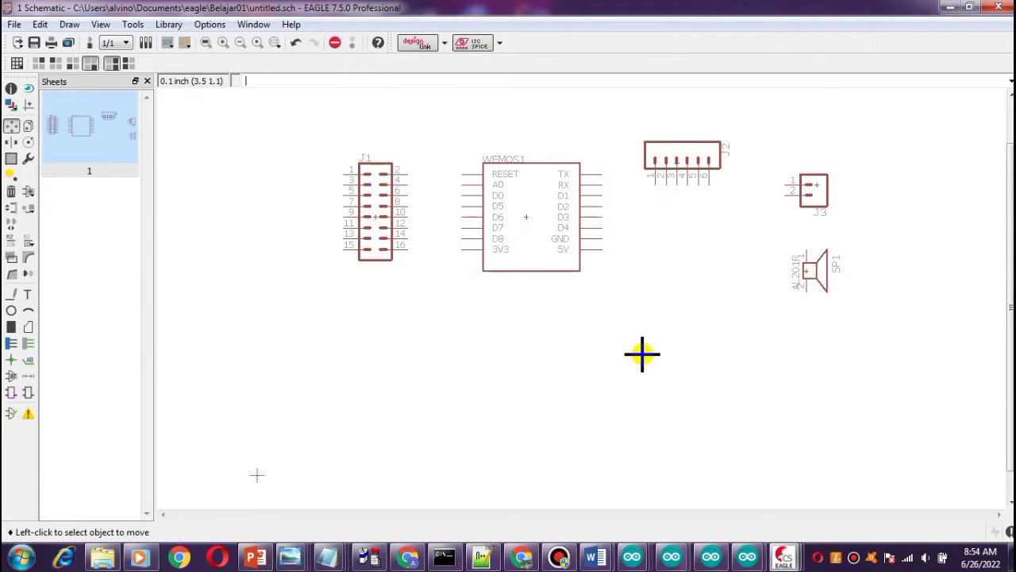
pyautogui.scroll(1, 643, 351)
pyautogui.moveTo(1011, 296); pyautogui.dragTo(1010, 231)
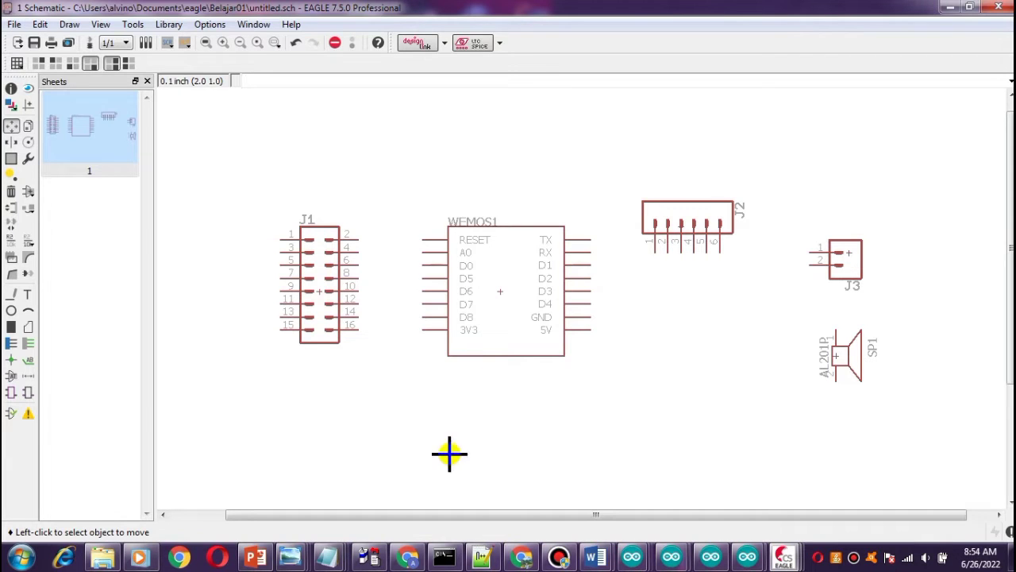
# Switch to Notepad++ to review the P10-to-Wemos pin connection notes, then return to the schematic.
pyautogui.click(484, 558)
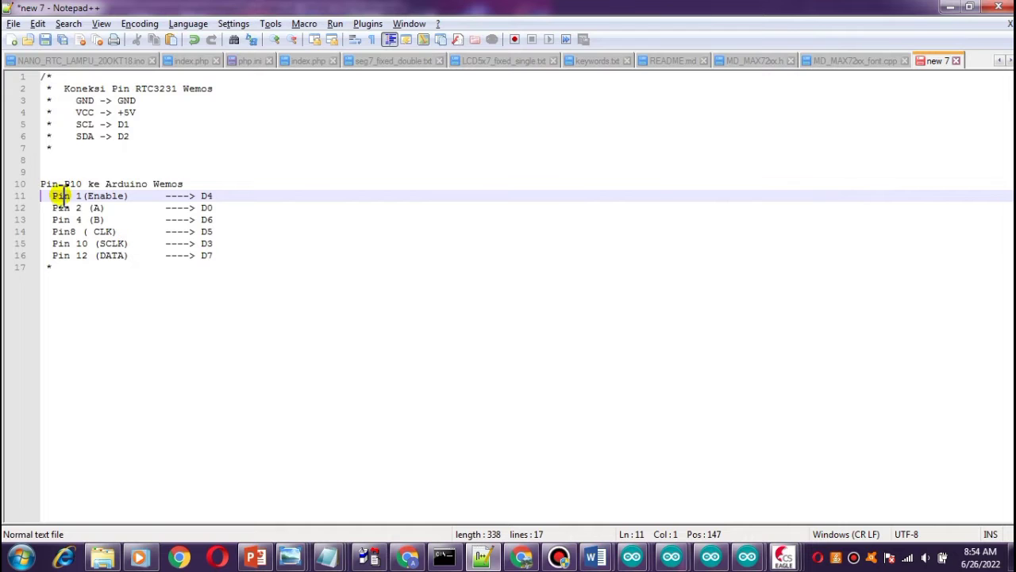
pyautogui.click(950, 8)
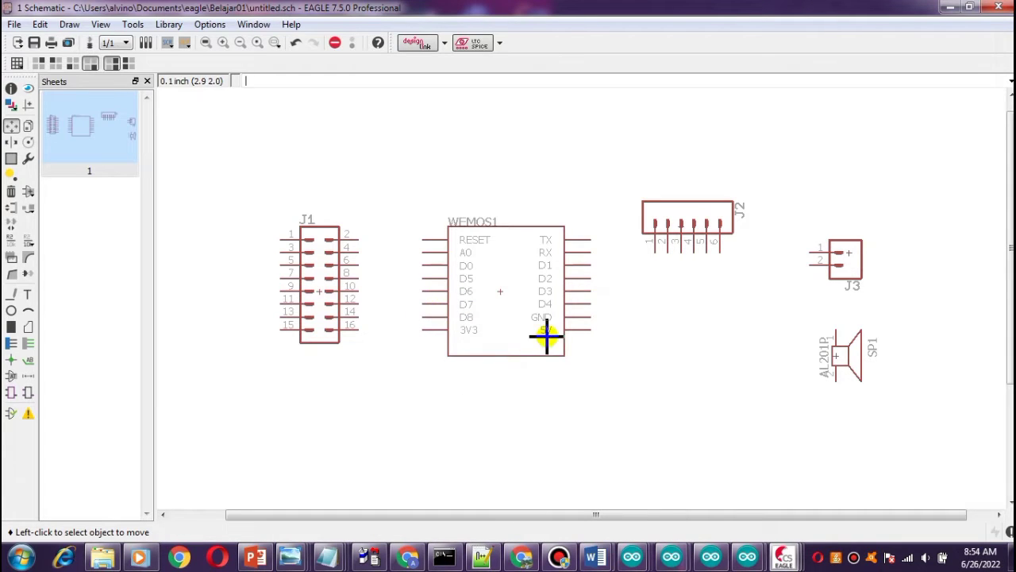
pyautogui.click(482, 556)
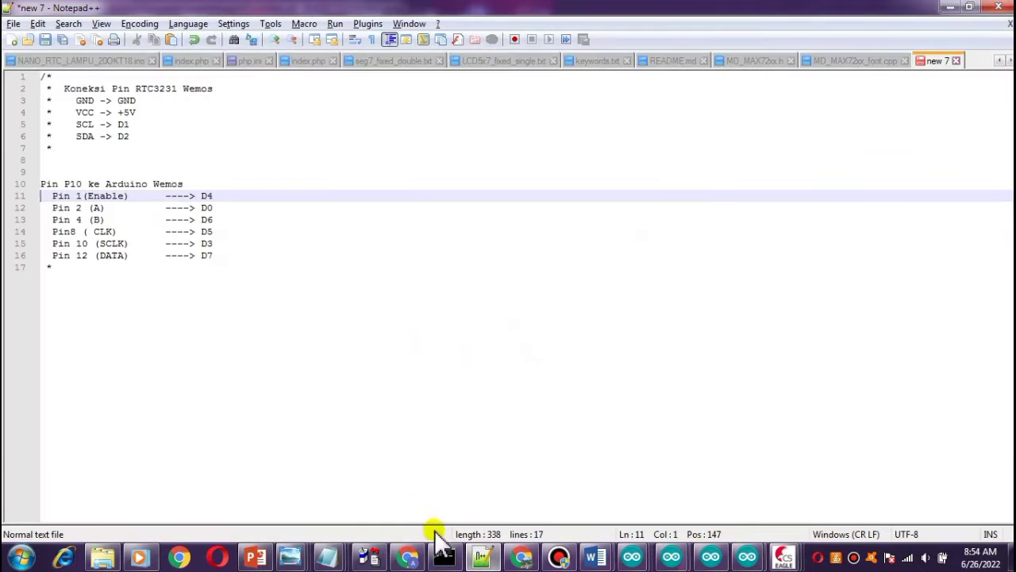
pyautogui.click(947, 10)
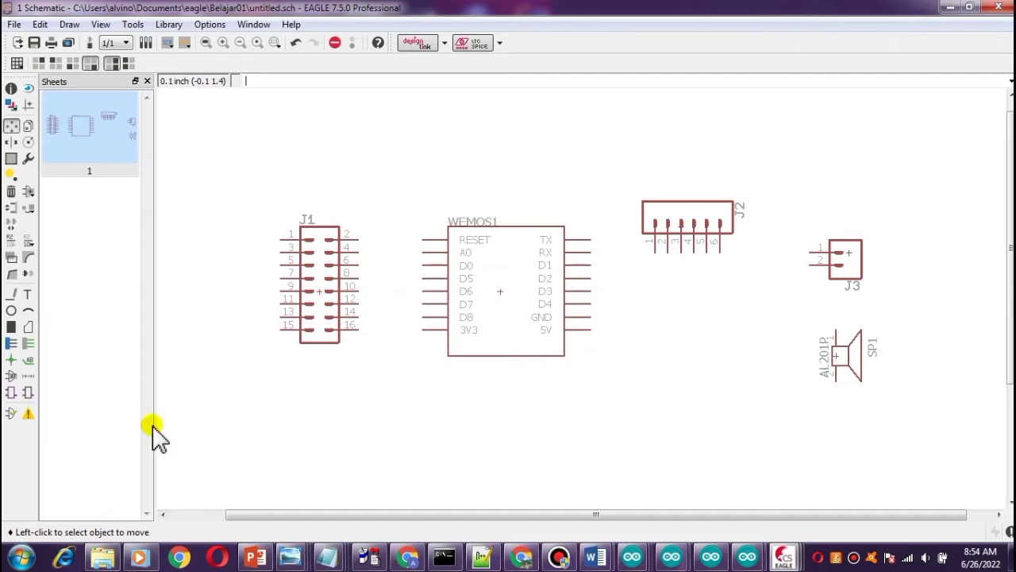
# Draw a wire from header J1 pin 1 over the module to the WeMos D4 pin, then stop the command.
pyautogui.click(10, 296)
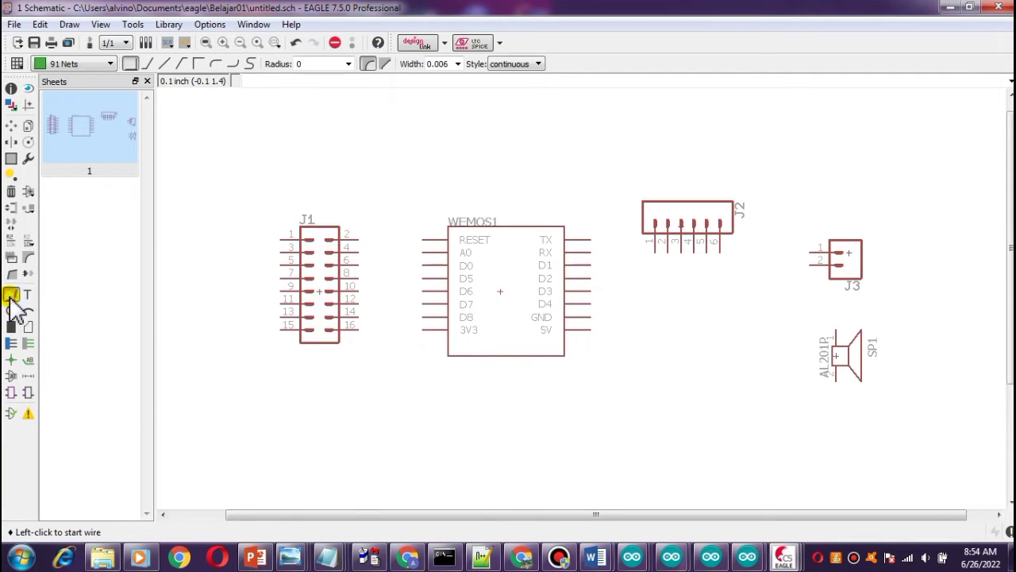
pyautogui.click(270, 211)
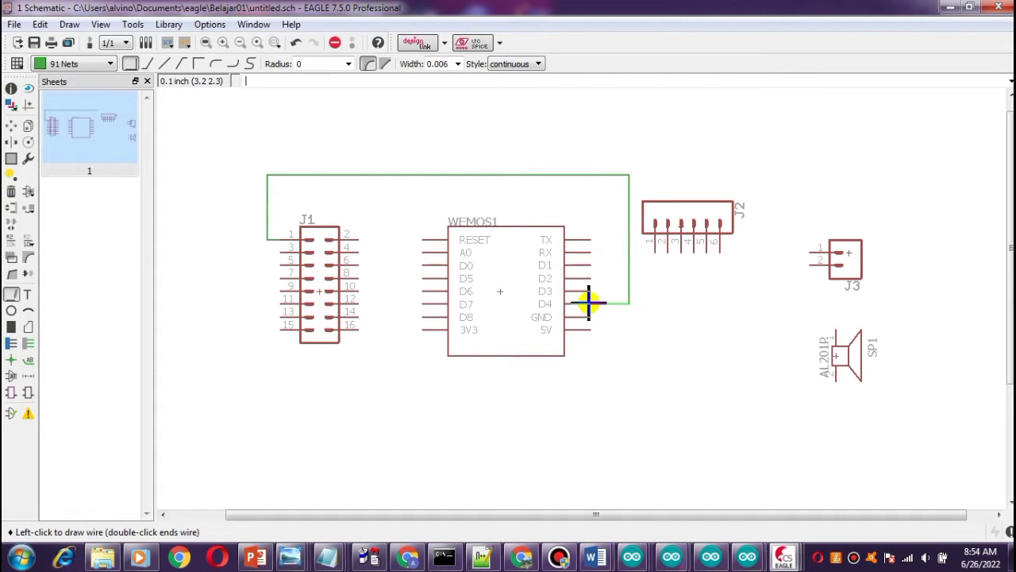
pyautogui.click(585, 302)
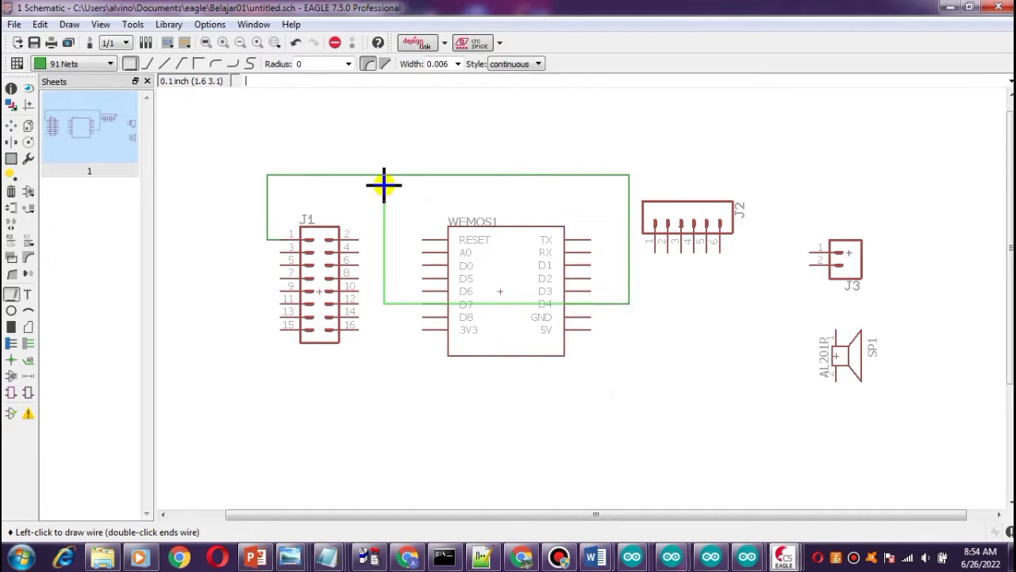
pyautogui.click(335, 42)
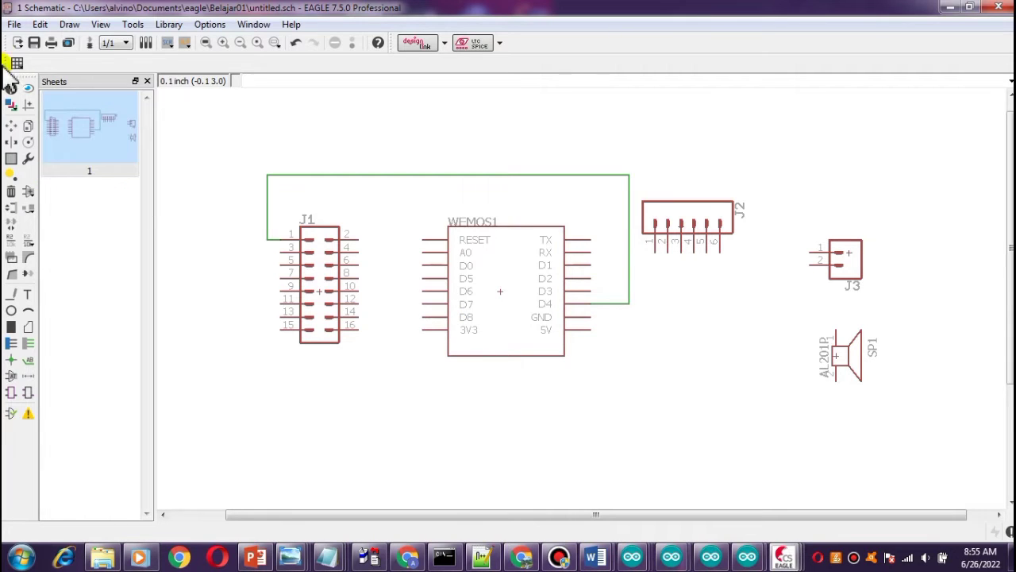
# Move header J1 and the WeMos module slightly to the right.
pyautogui.click(12, 125)
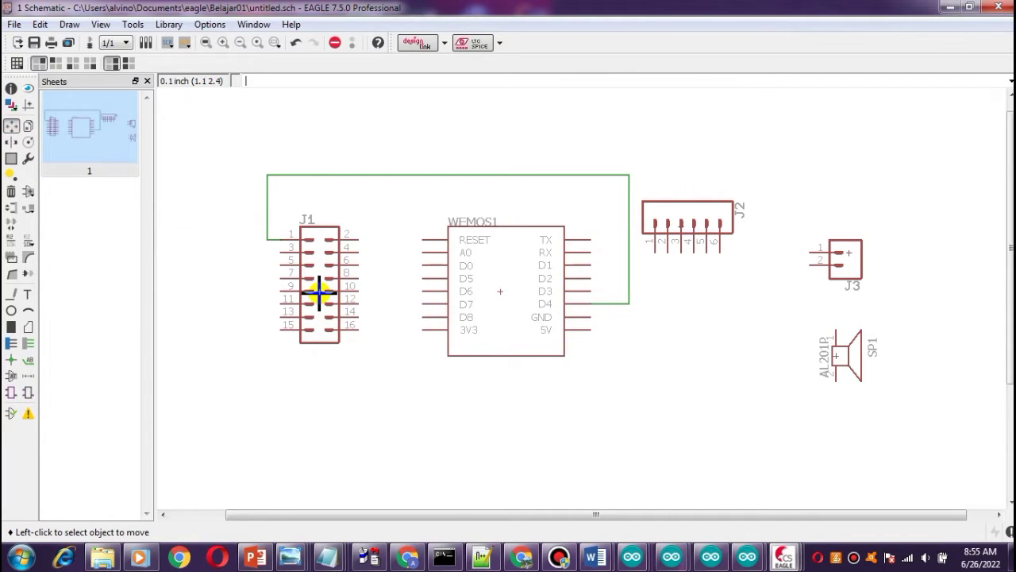
pyautogui.click(319, 292)
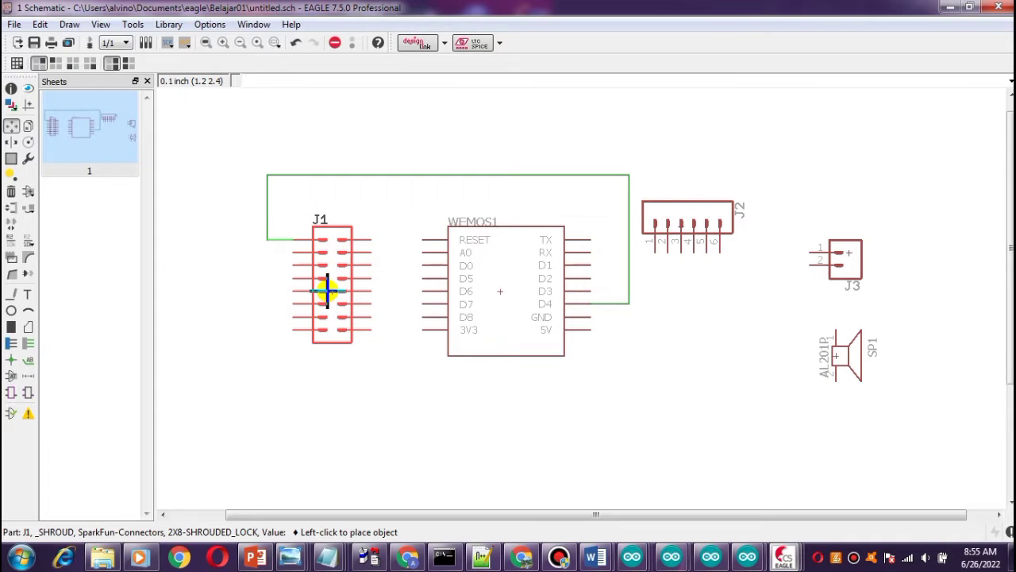
pyautogui.click(327, 292)
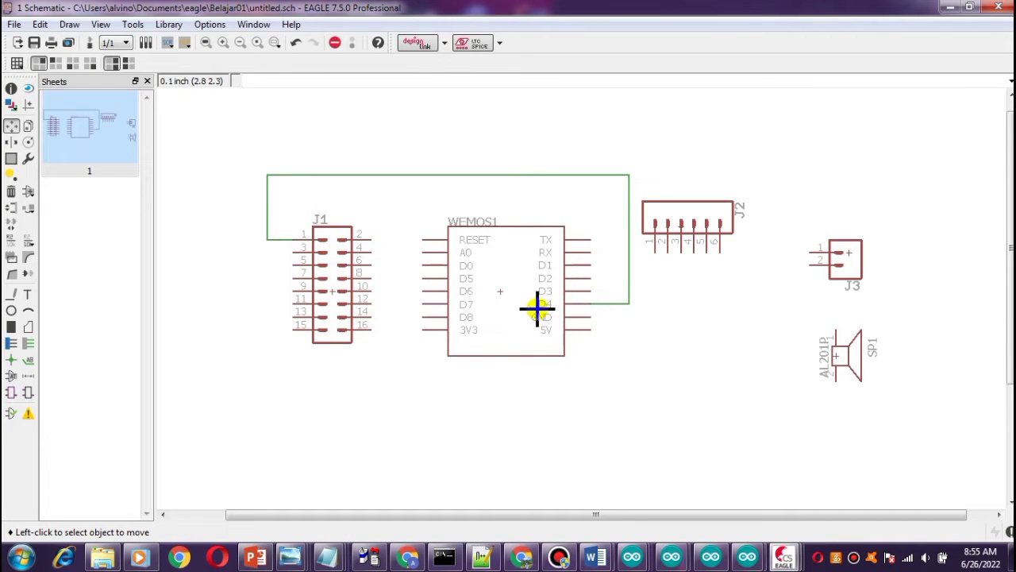
pyautogui.click(500, 290)
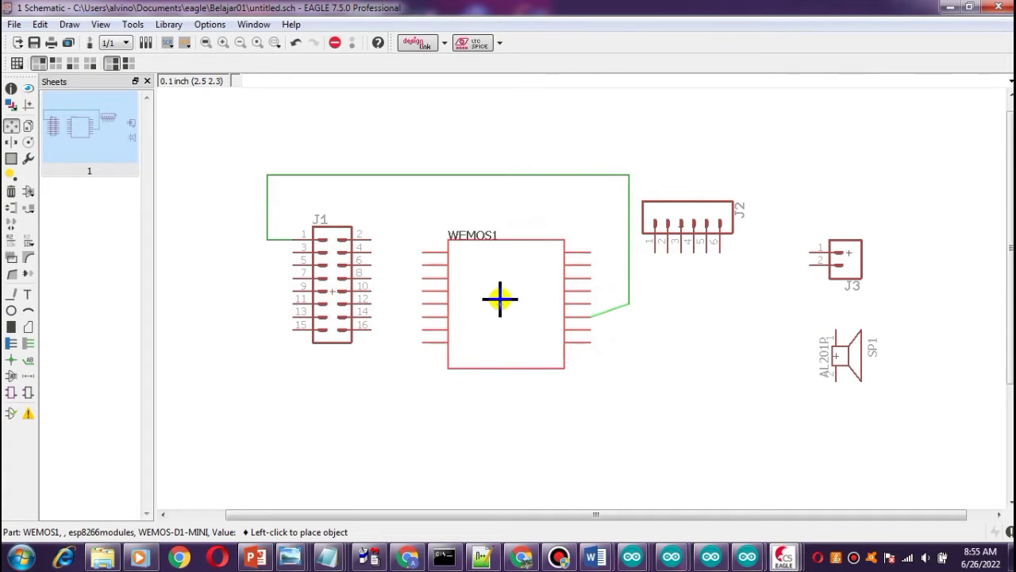
pyautogui.click(516, 289)
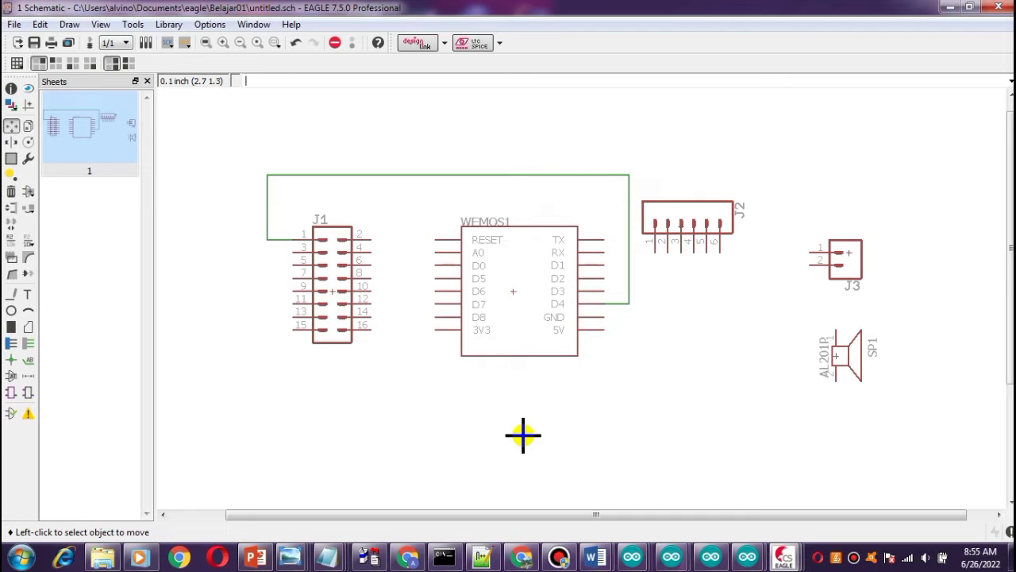
# Check the pin notes again, then draw a wire from header J1 pin 2 to the WeMos D0 pin.
pyautogui.click(481, 556)
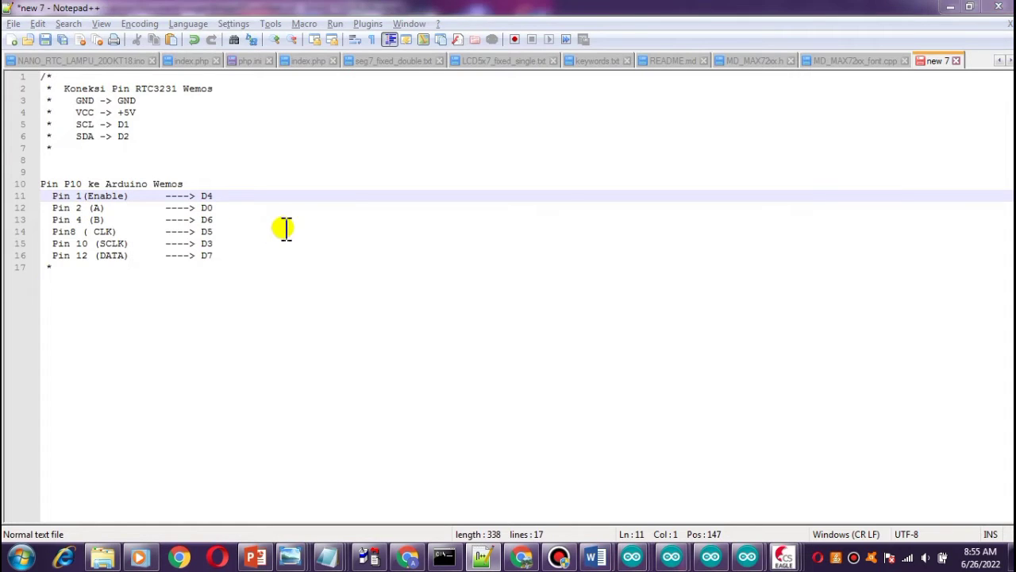
pyautogui.hotkey('alt', 'Tab')
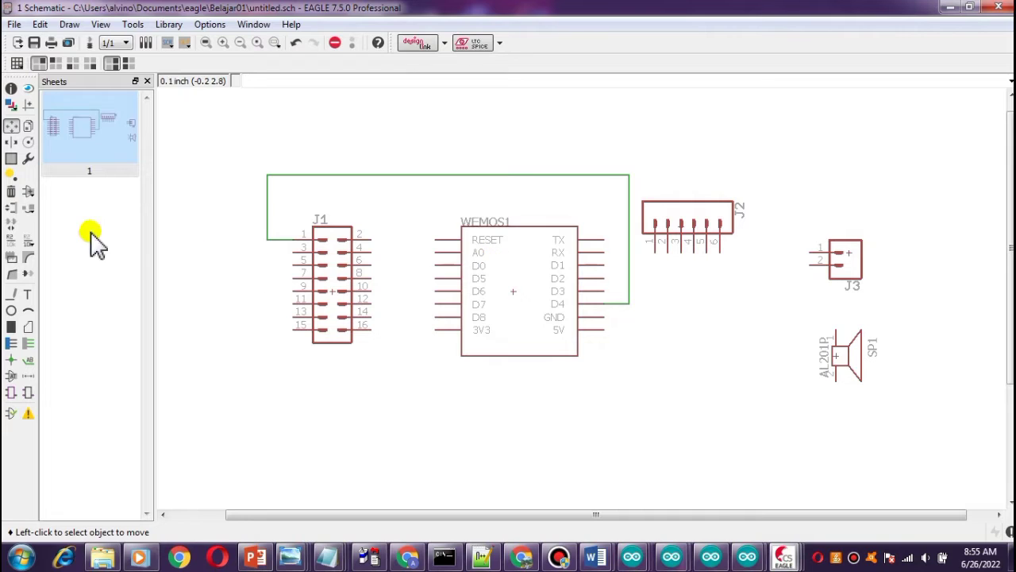
pyautogui.click(11, 296)
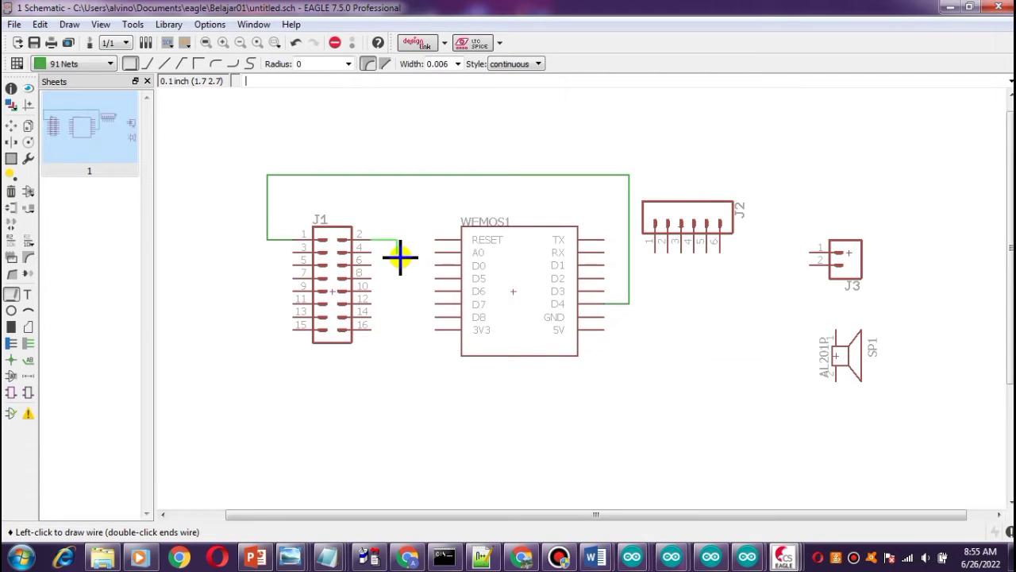
pyautogui.click(398, 264)
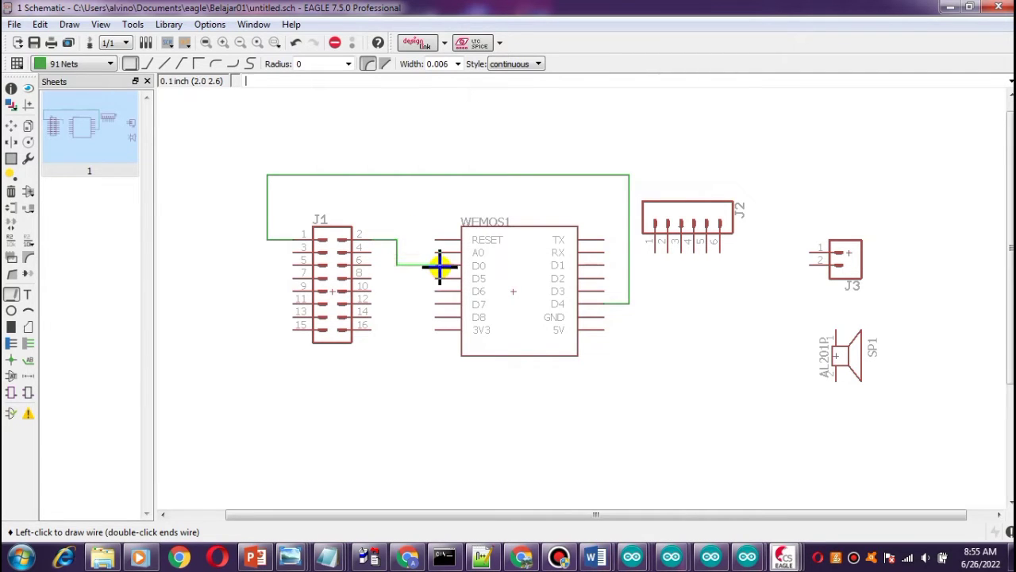
pyautogui.click(437, 265)
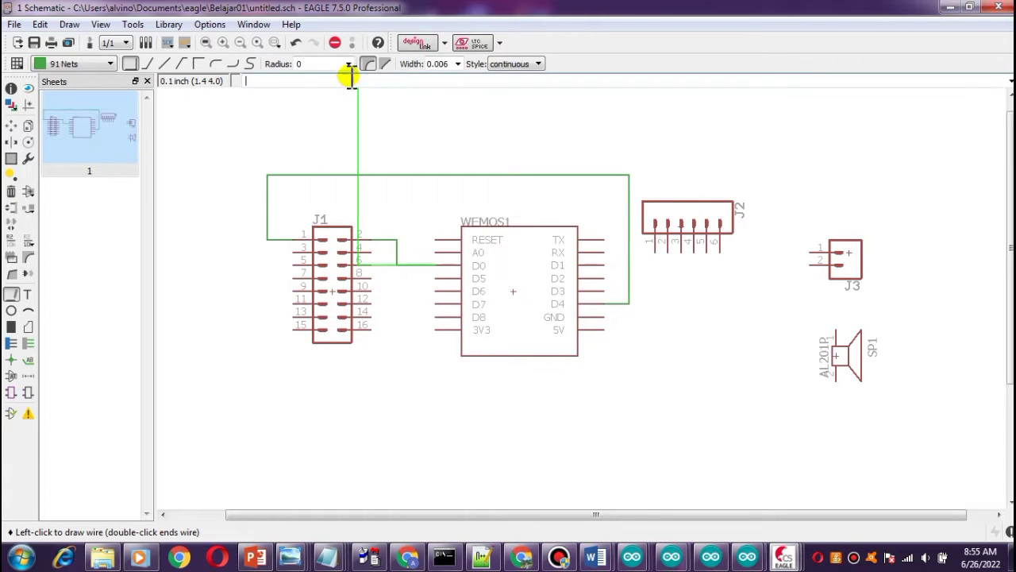
pyautogui.click(335, 43)
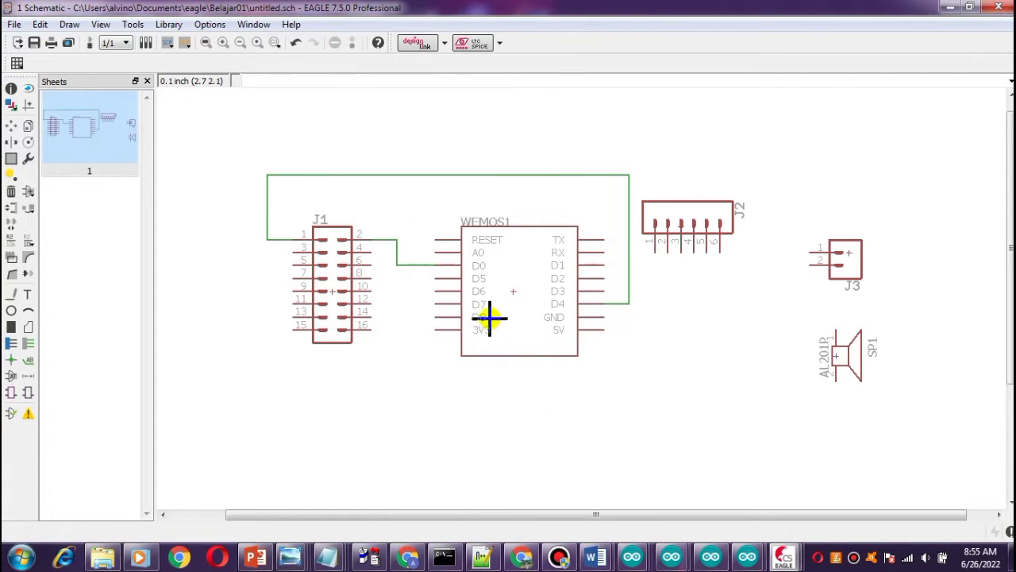
pyautogui.click(13, 127)
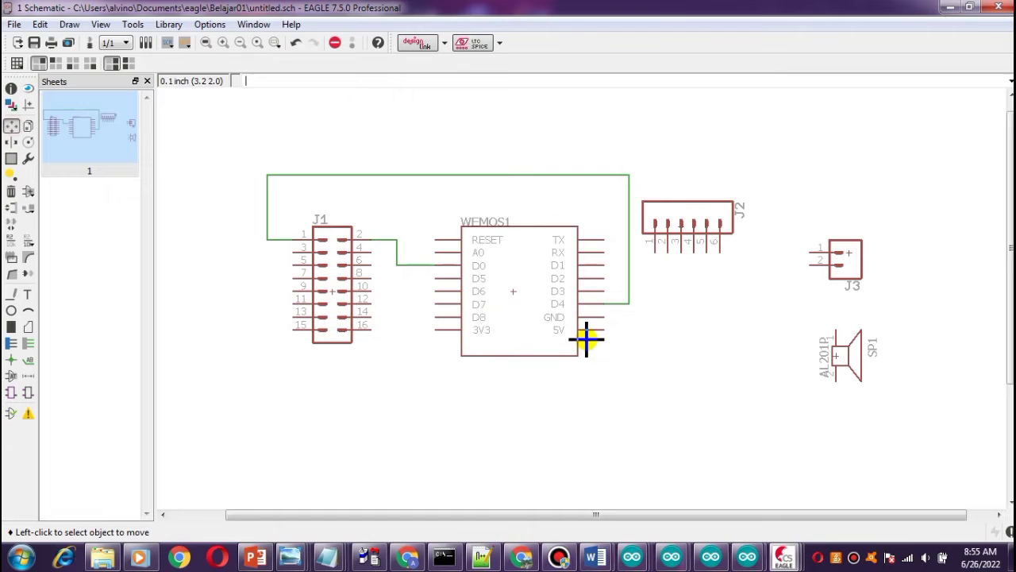
pyautogui.click(512, 292)
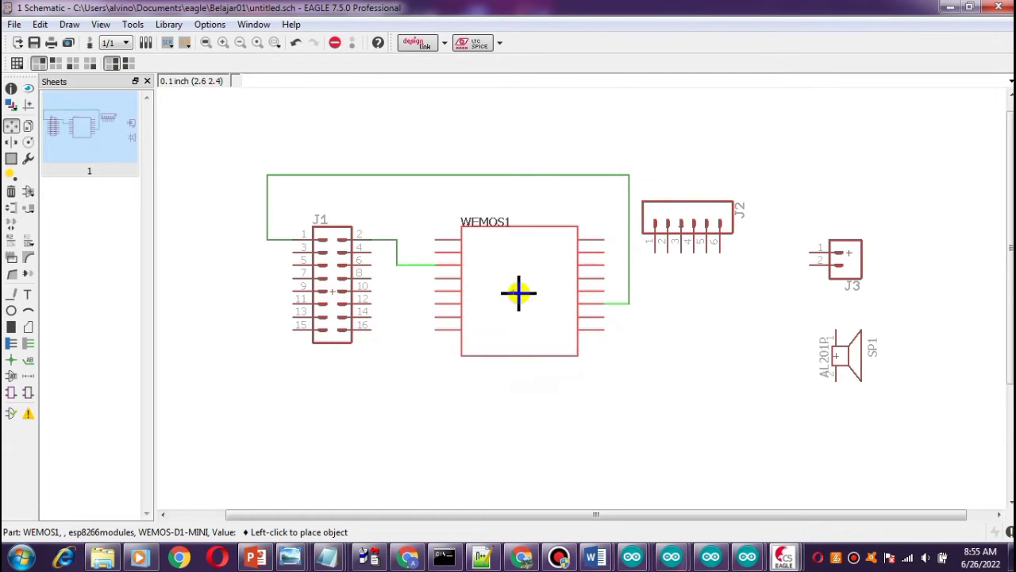
pyautogui.click(512, 293)
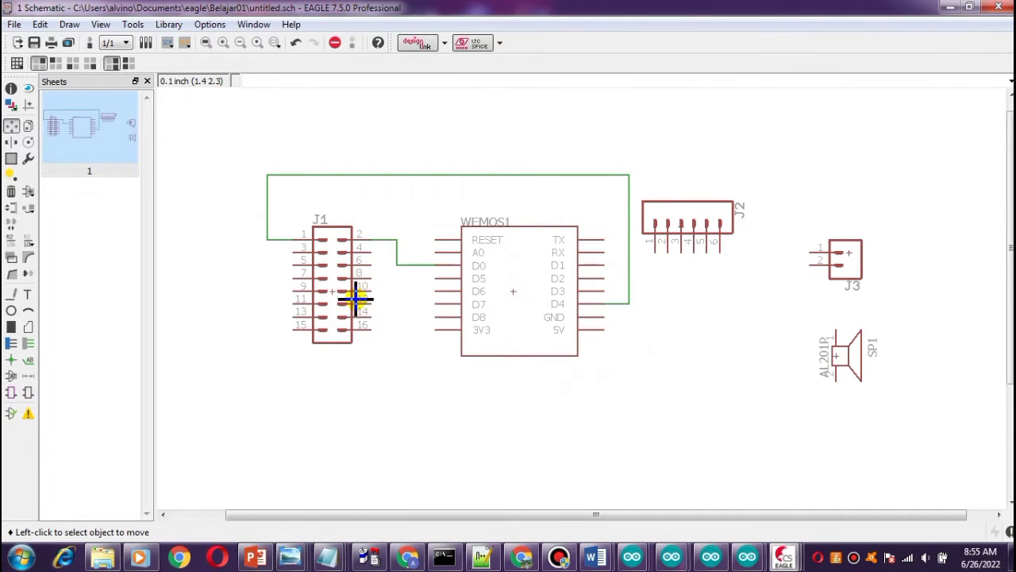
pyautogui.click(332, 297)
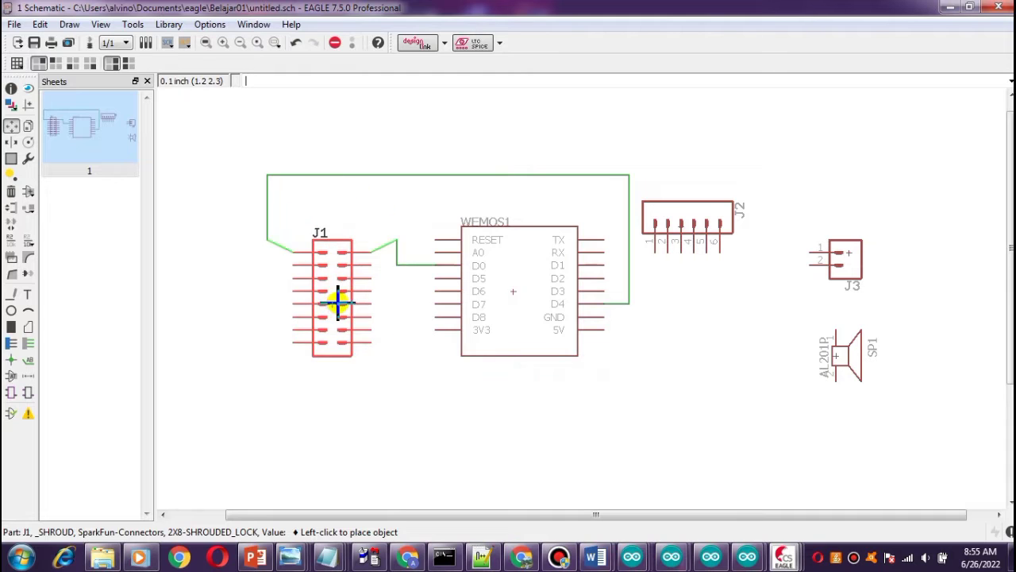
pyautogui.click(334, 291)
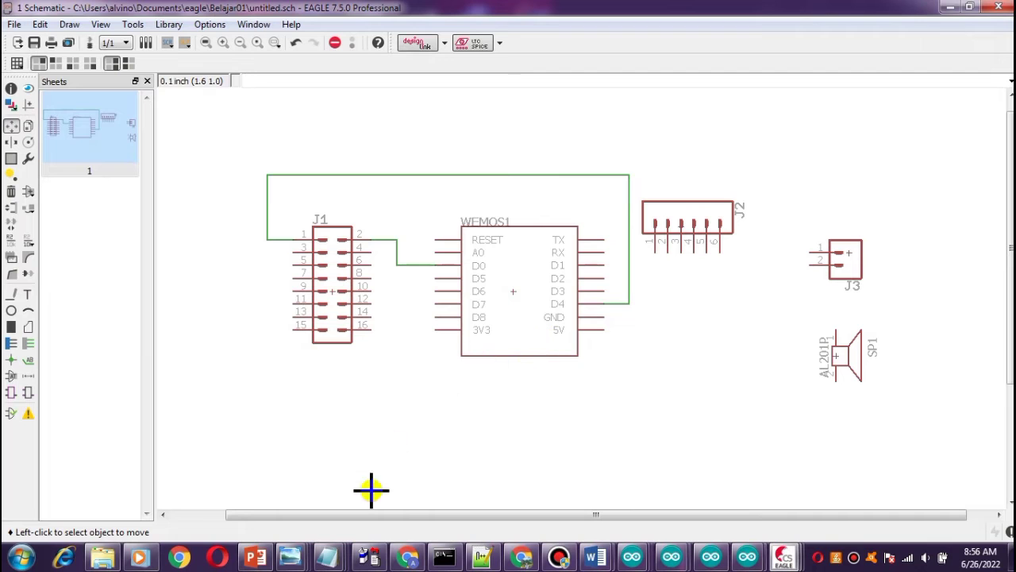
# Review the P10 pin notes, then move header J2 slightly up and to the right.
pyautogui.click(484, 558)
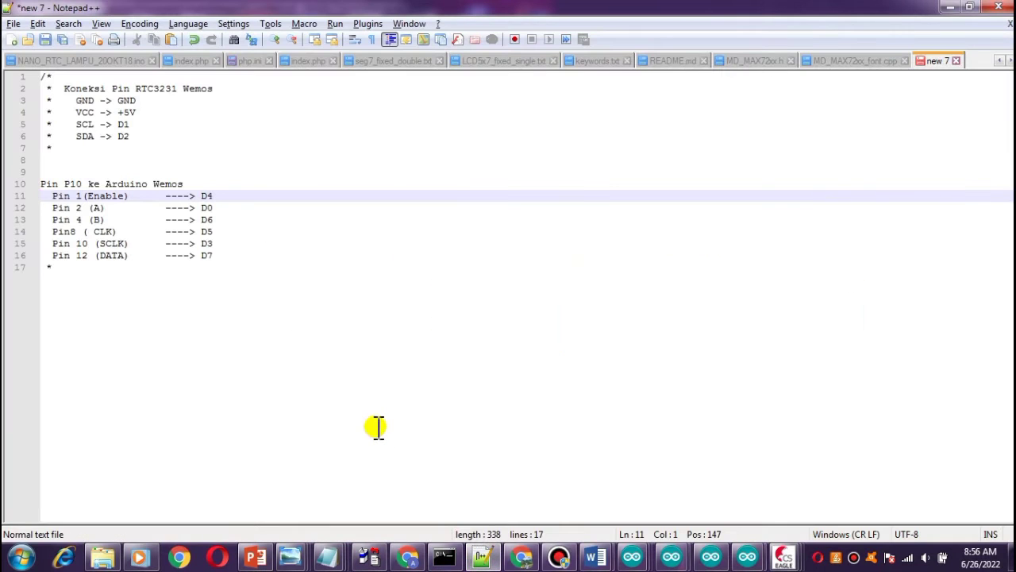
pyautogui.hotkey('alt', 'Tab')
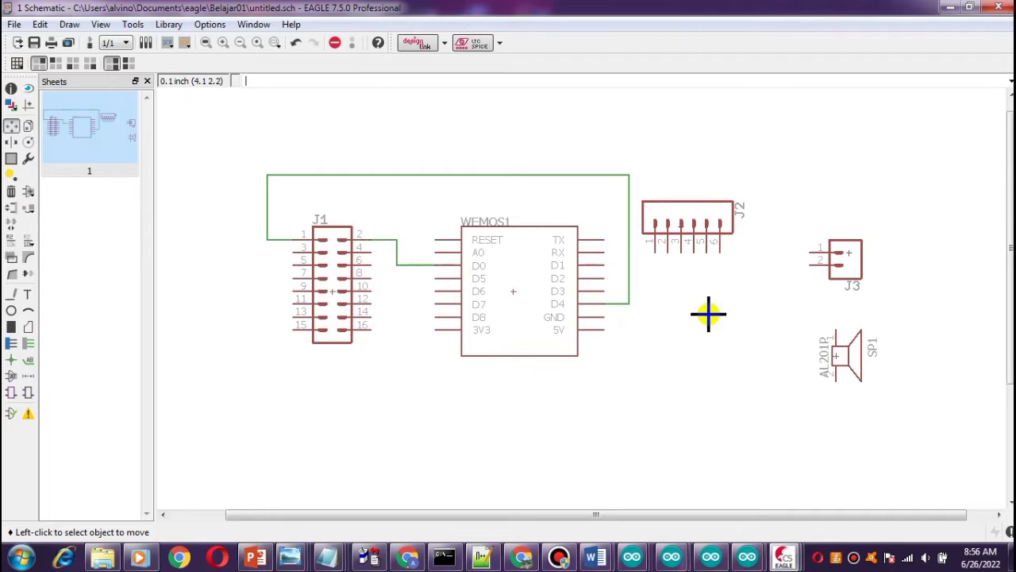
pyautogui.click(688, 228)
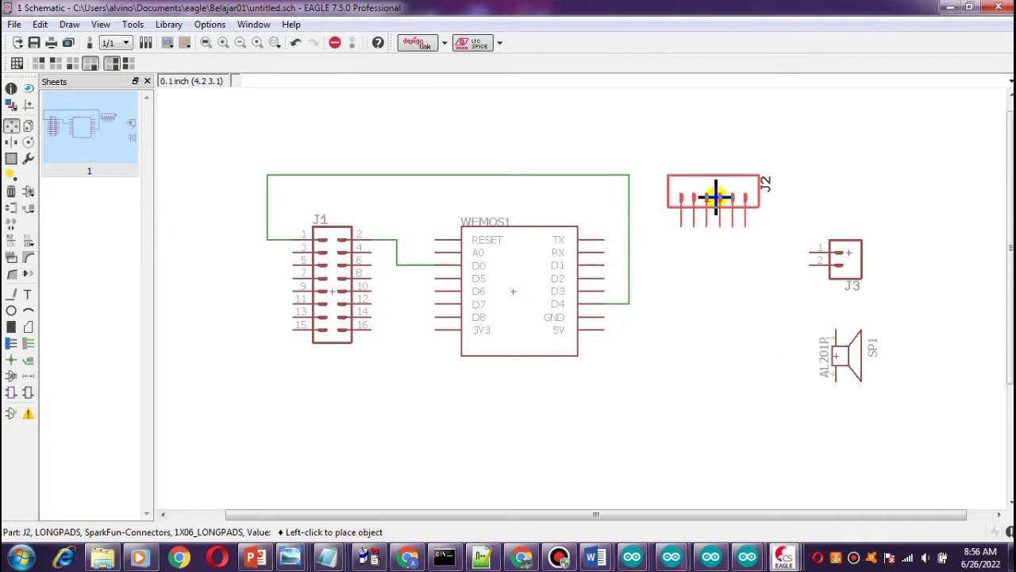
pyautogui.click(713, 197)
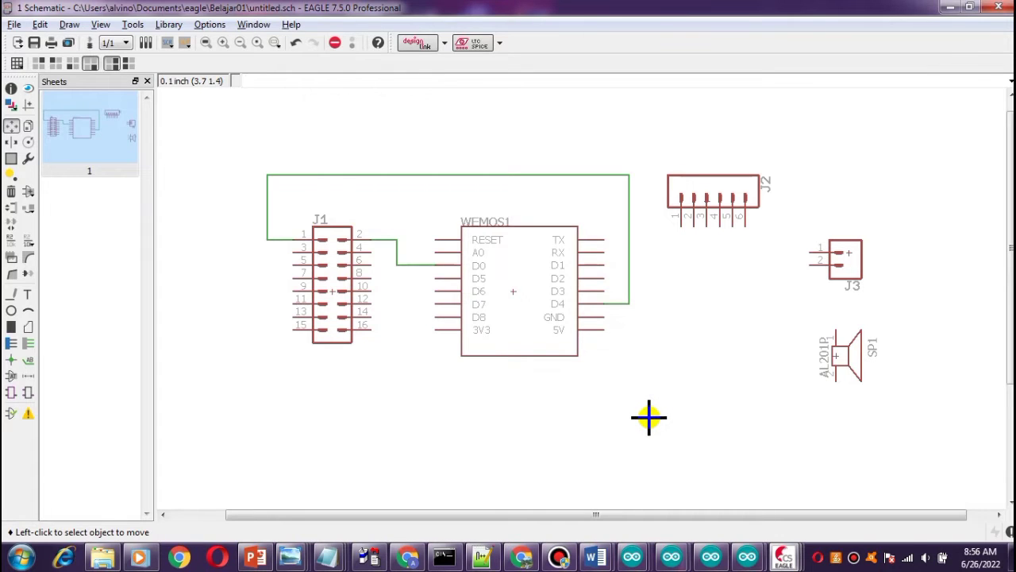
# Check the pin notes again, then draw a wire from the WeMos 5V pin to header J3 pin 1.
pyautogui.hotkey('alt', 'Tab')
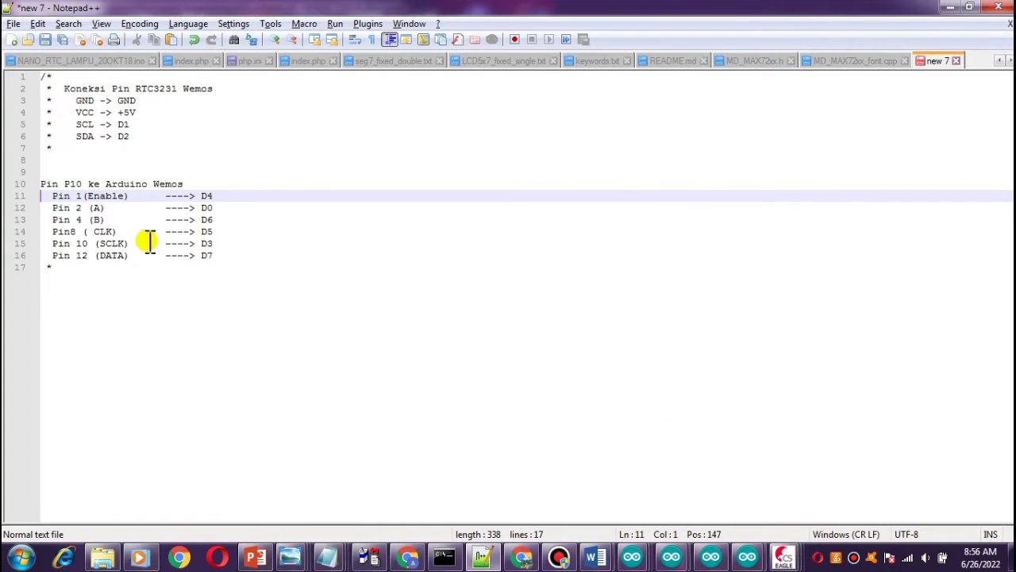
pyautogui.hotkey('alt', 'Tab')
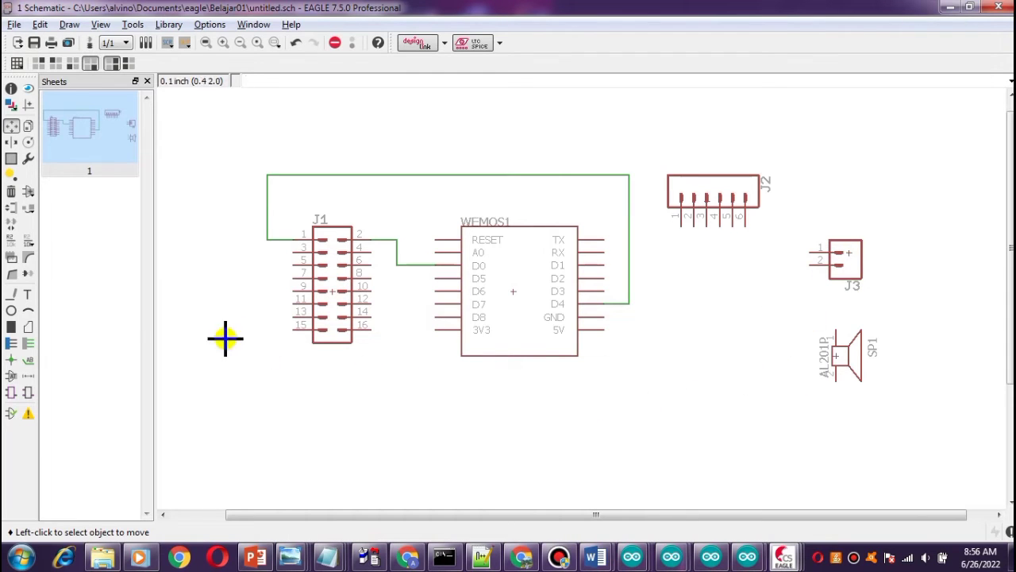
pyautogui.click(11, 296)
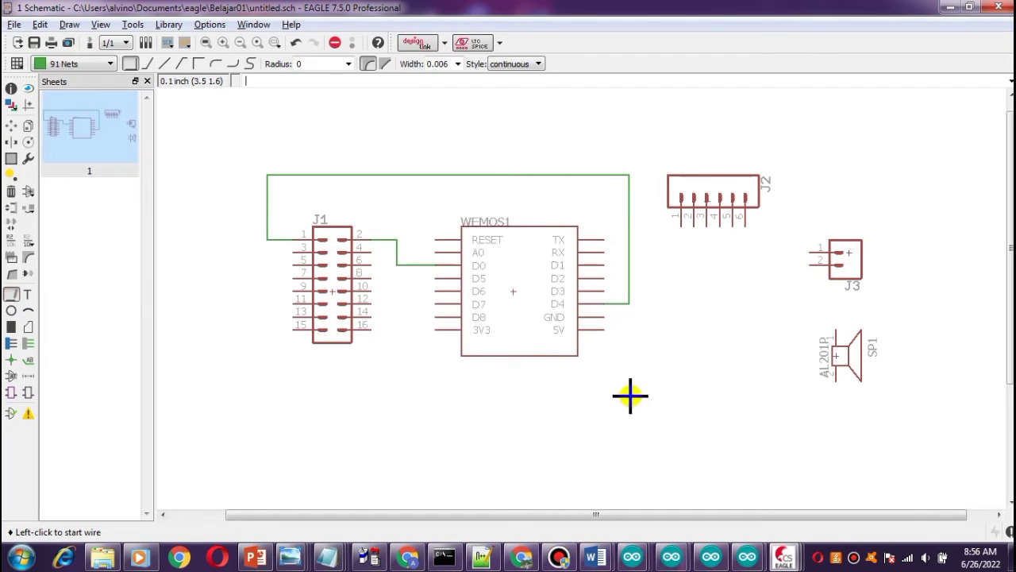
pyautogui.click(597, 330)
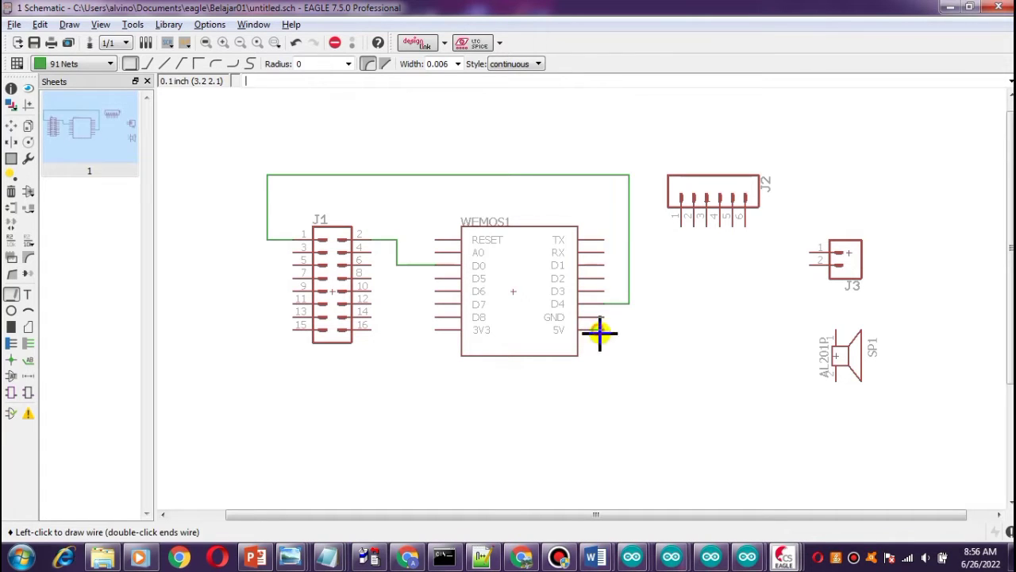
pyautogui.click(783, 254)
pyautogui.click(814, 253)
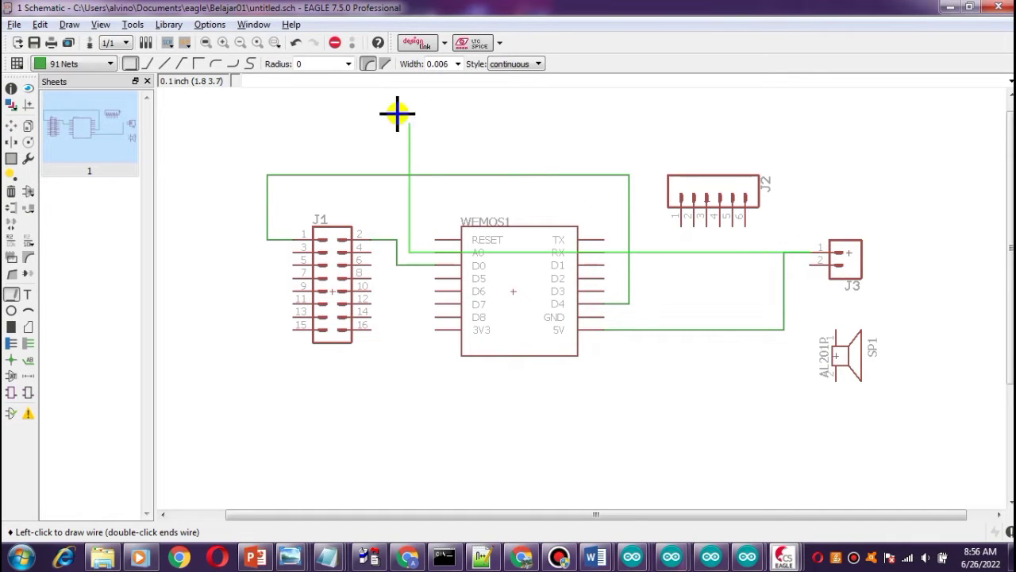
pyautogui.click(336, 42)
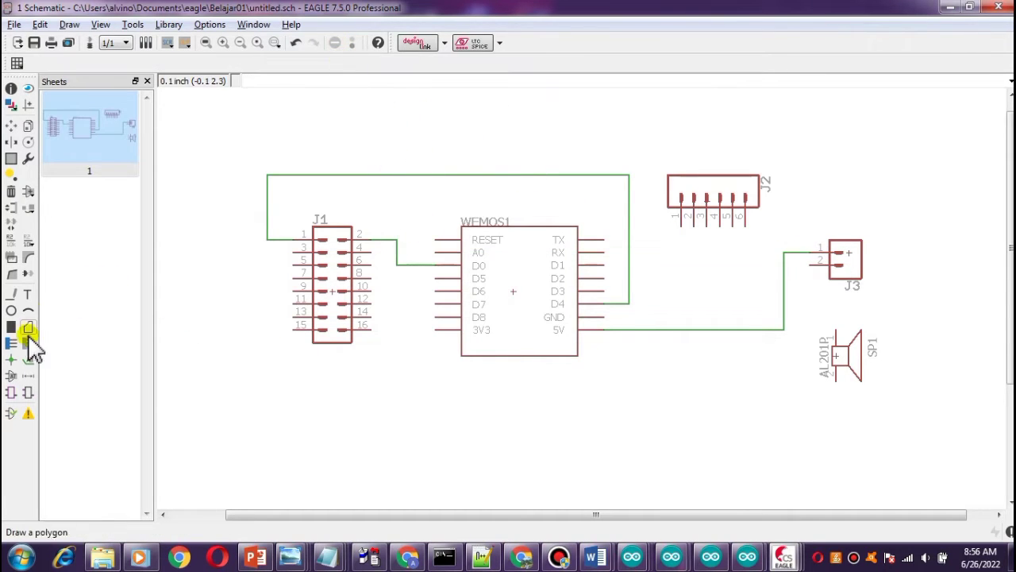
# Draw a wire from the WeMos GND pin to header J3 pin 2.
pyautogui.click(11, 293)
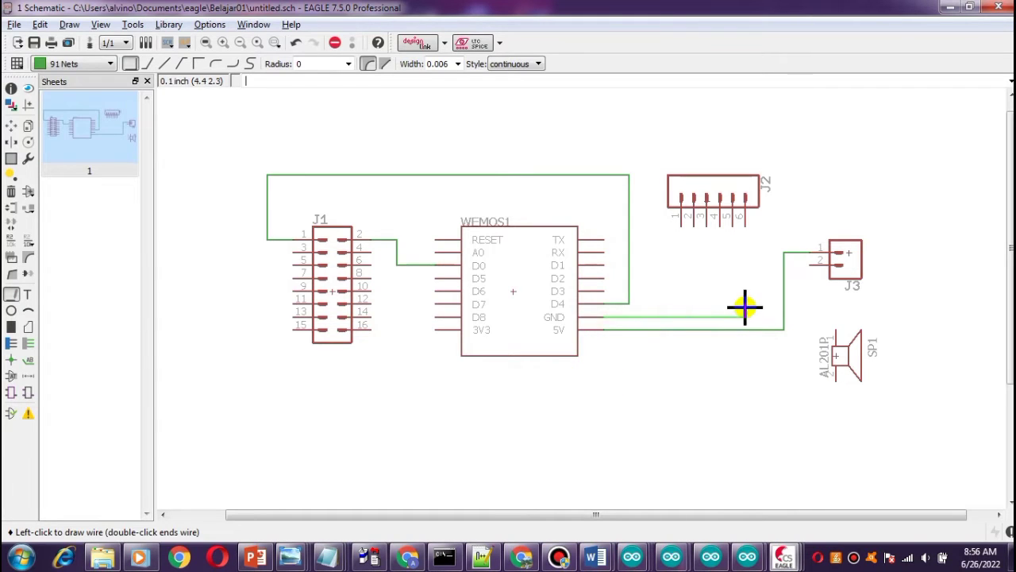
pyautogui.click(758, 265)
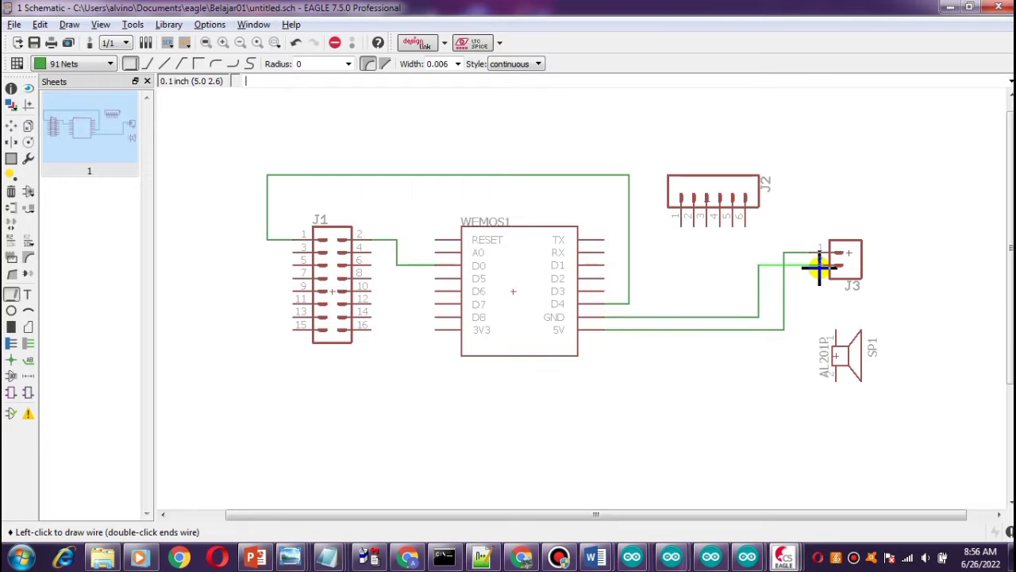
pyautogui.click(819, 267)
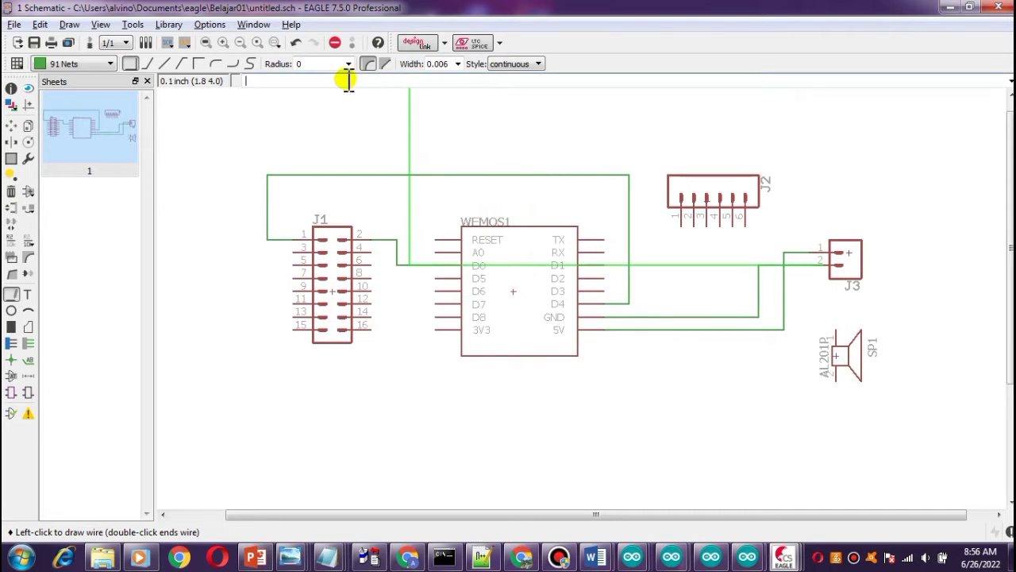
pyautogui.click(335, 42)
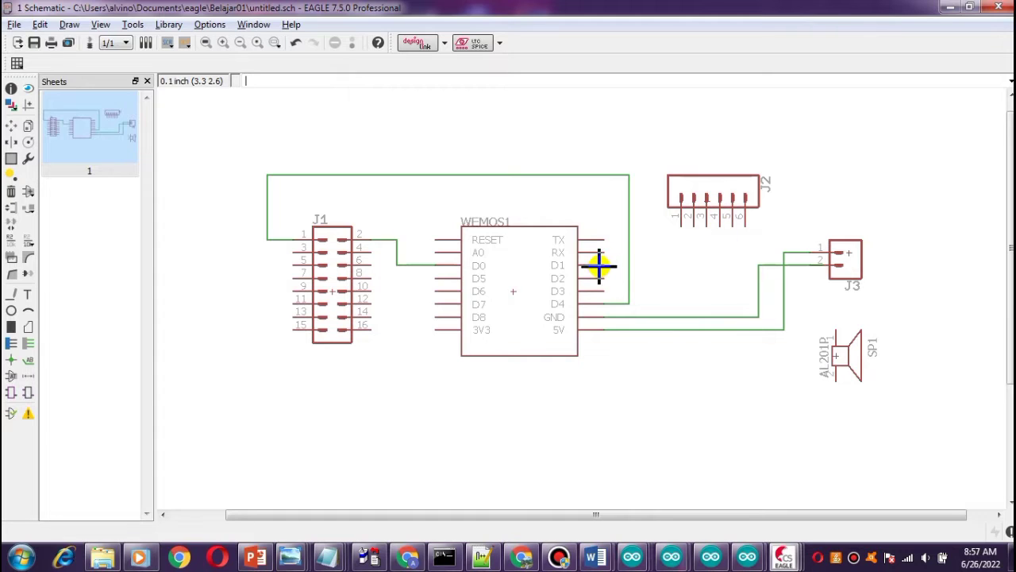
# Draw a wire from the WeMos D2 pin to header J2 pin 3.
pyautogui.click(11, 294)
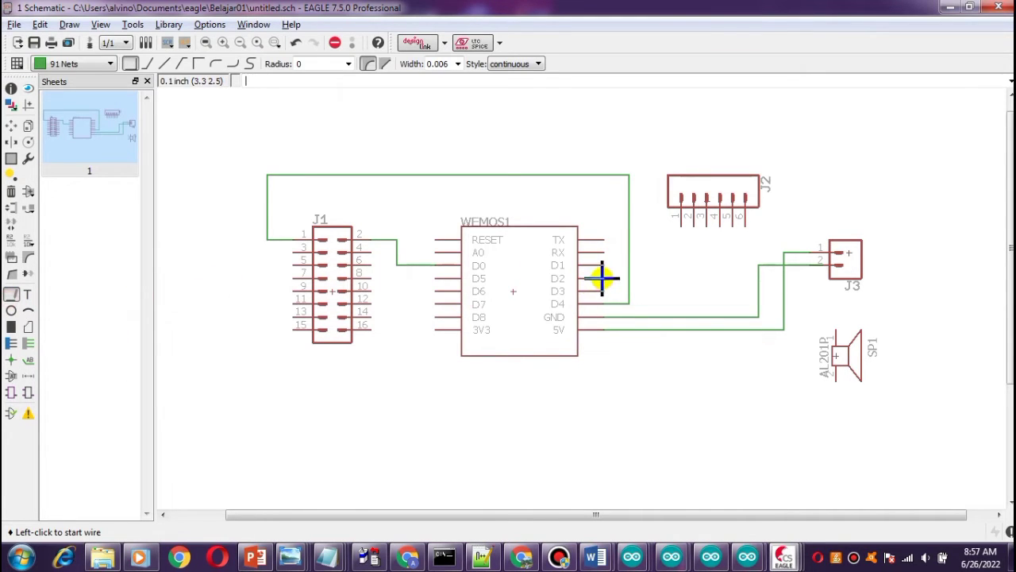
pyautogui.click(599, 278)
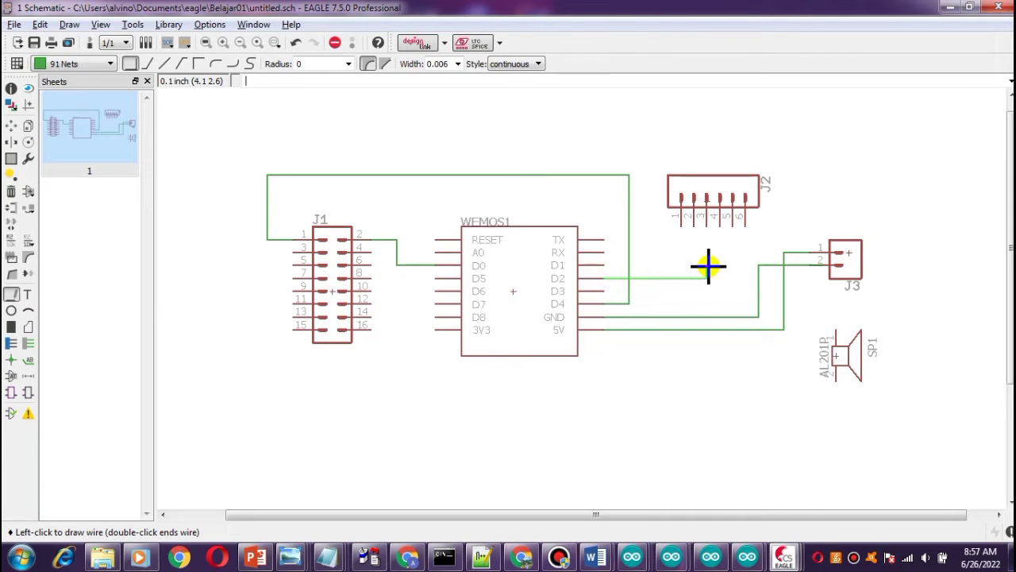
pyautogui.click(706, 221)
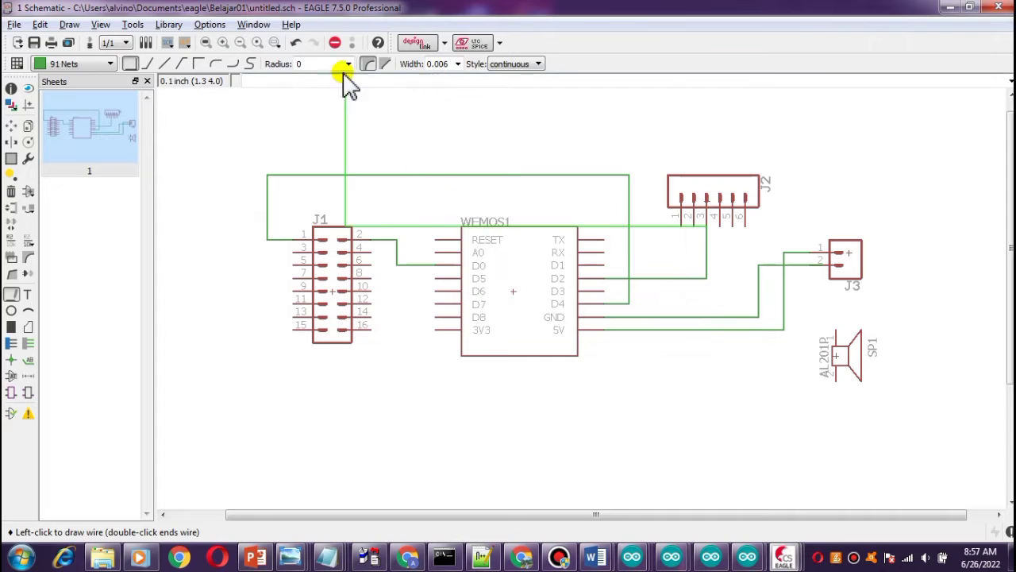
pyautogui.click(335, 42)
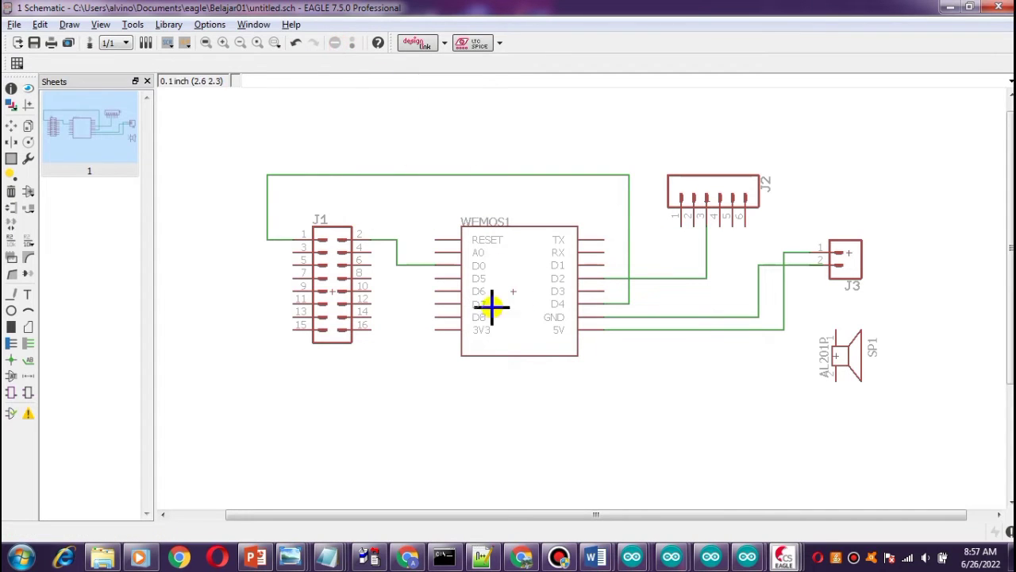
# Draw a wire from the WeMos D3 pin to header J2 pin 4.
pyautogui.click(11, 293)
pyautogui.click(594, 292)
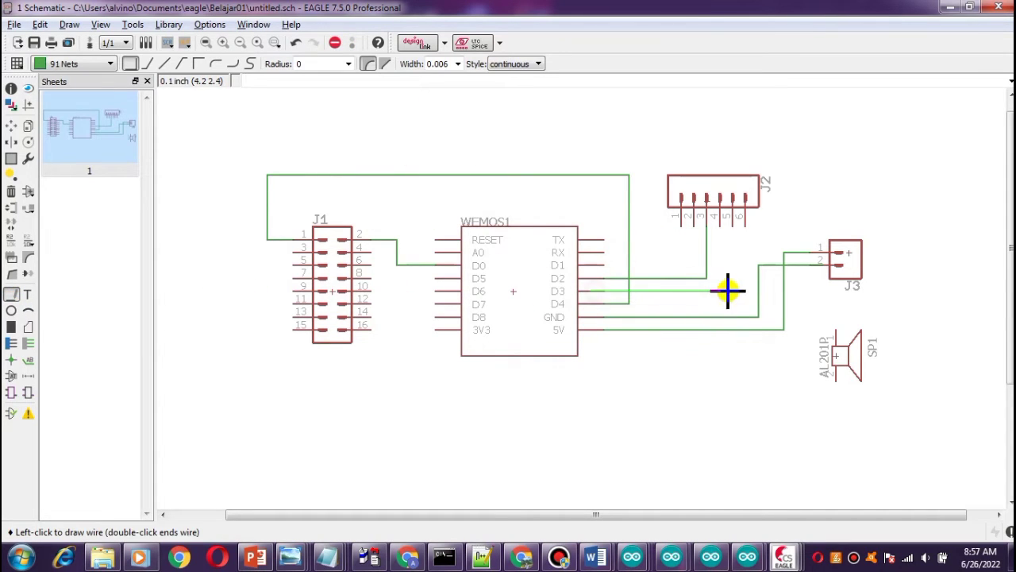
pyautogui.click(719, 291)
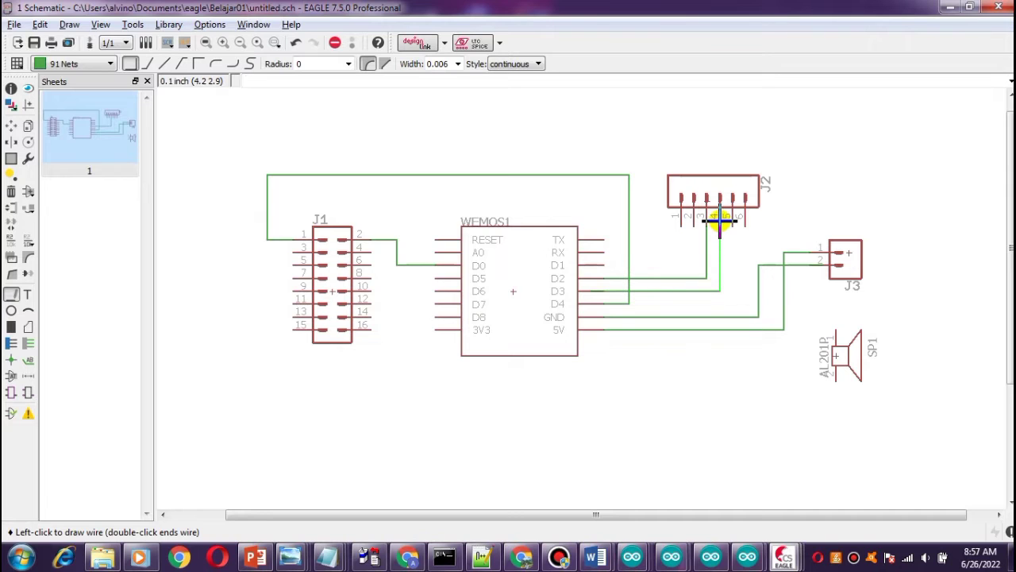
pyautogui.click(720, 223)
pyautogui.click(335, 42)
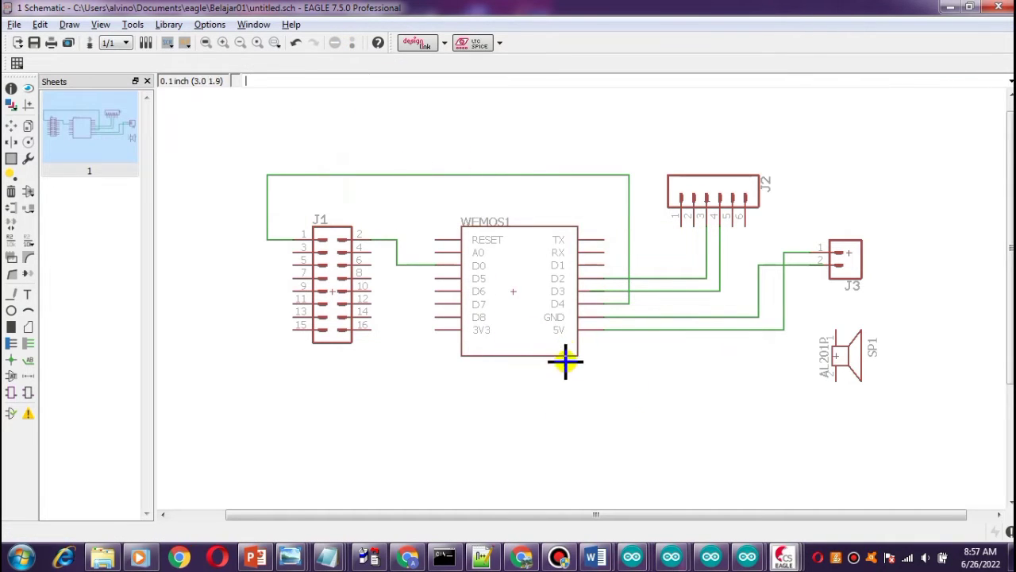
# Connect header J2 pin 2 with a wire down to the GND wire.
pyautogui.click(11, 293)
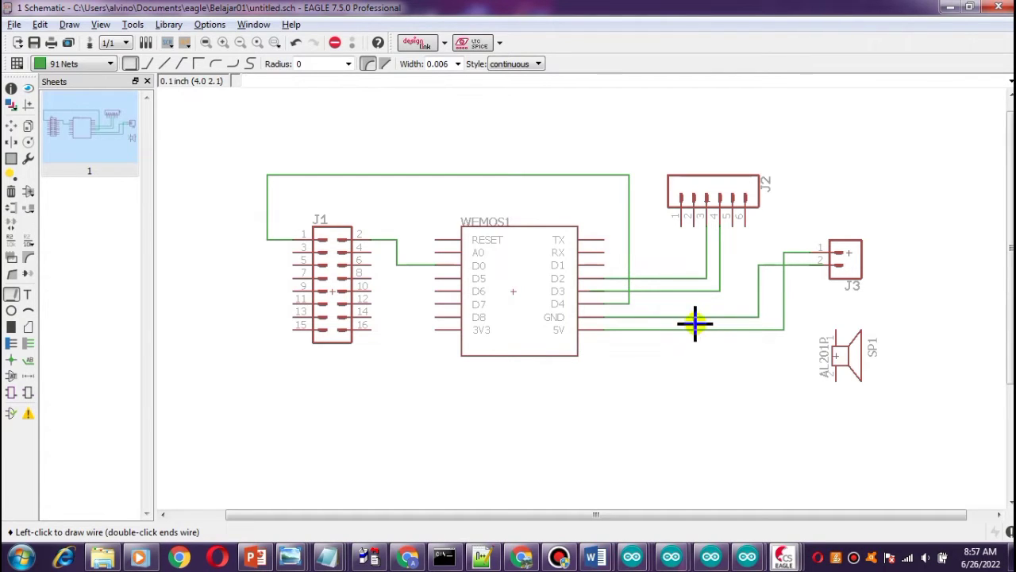
pyautogui.click(693, 221)
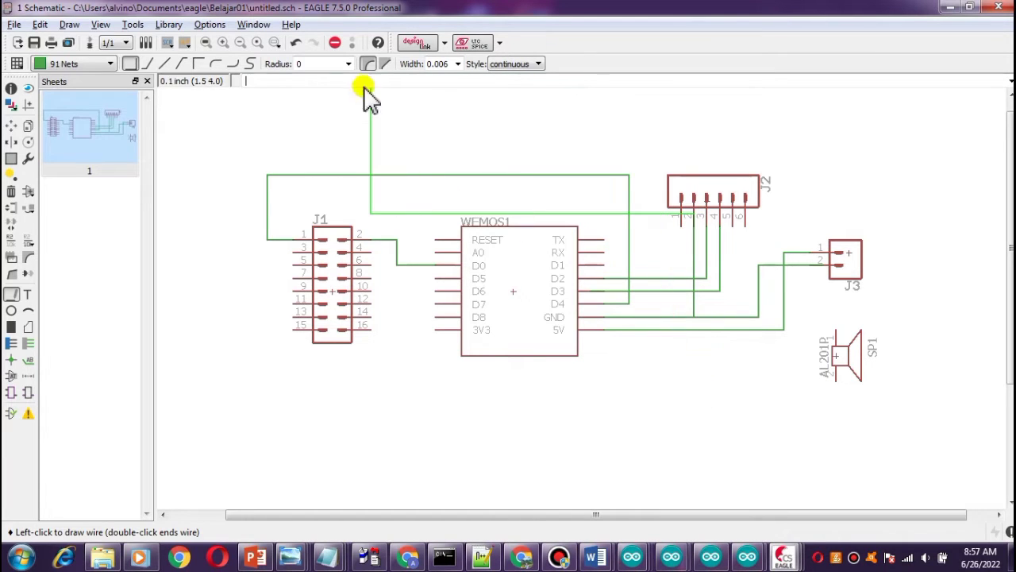
pyautogui.click(334, 43)
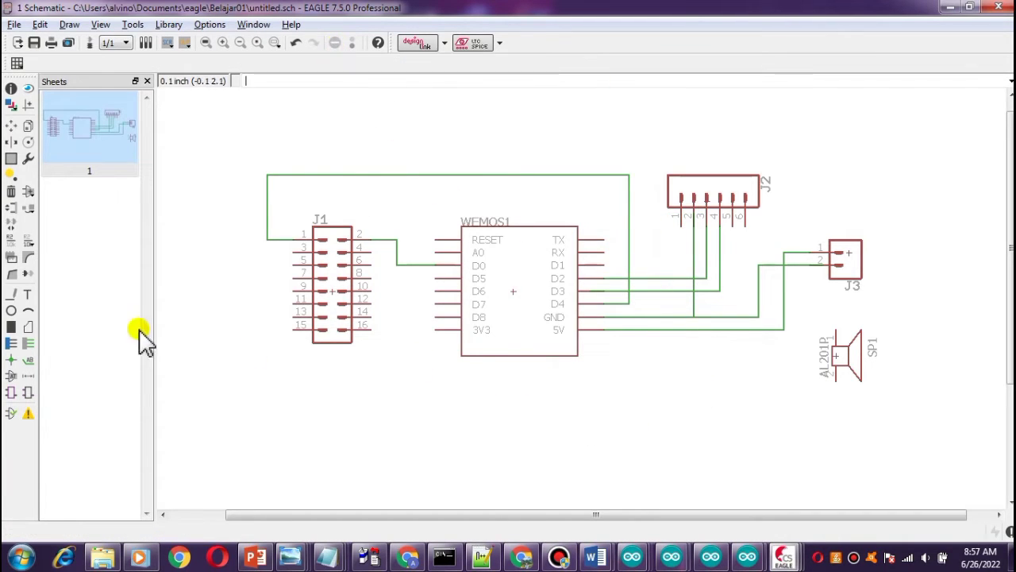
# Connect header J2 pin 1 with a wire down to the 5V wire.
pyautogui.click(11, 293)
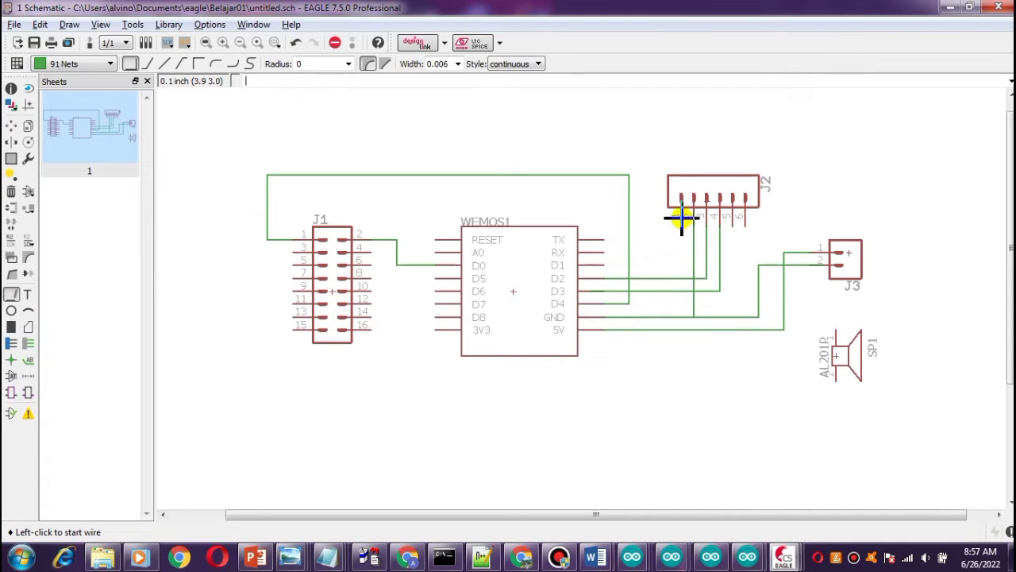
pyautogui.click(681, 218)
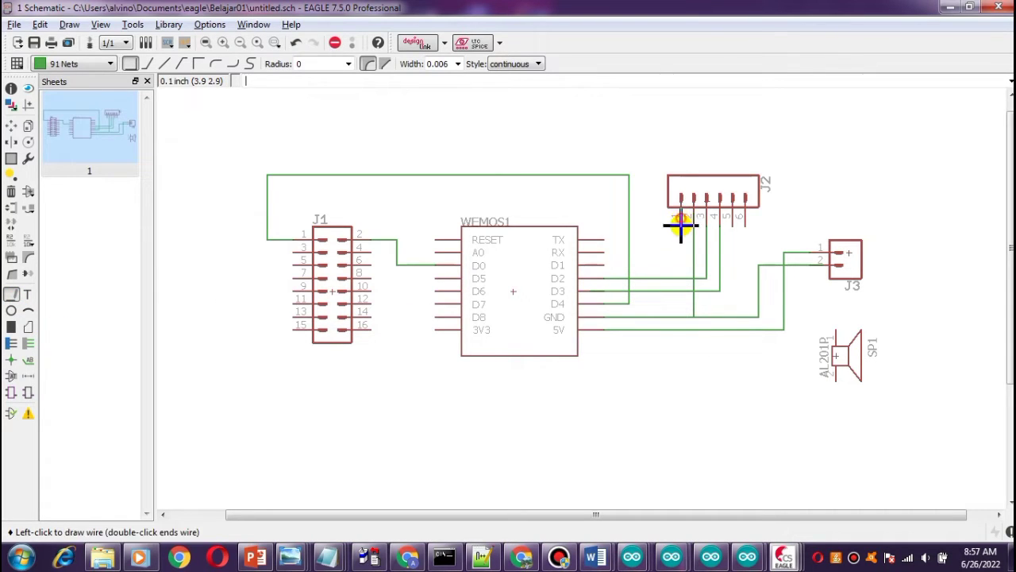
pyautogui.click(680, 328)
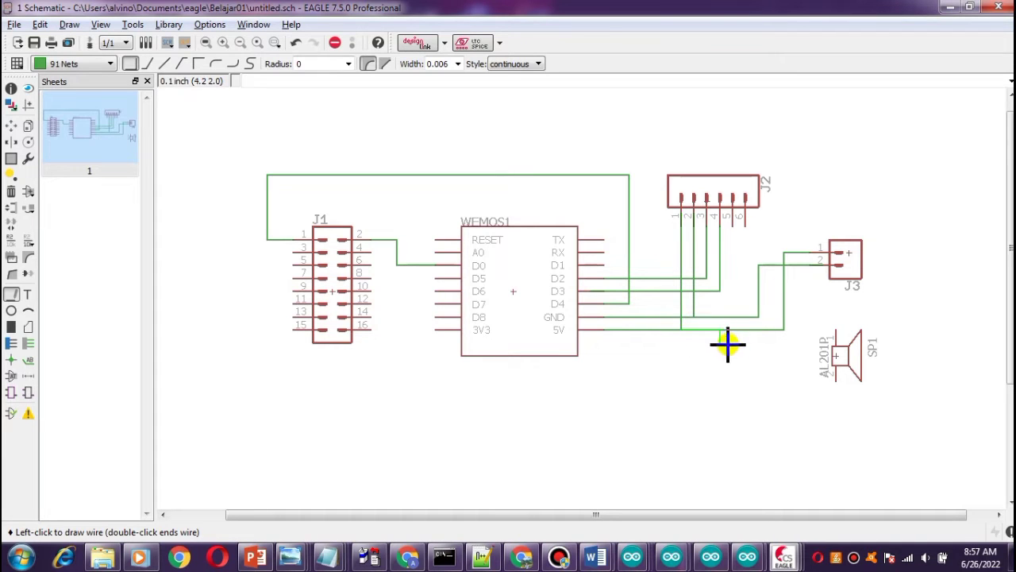
pyautogui.click(335, 42)
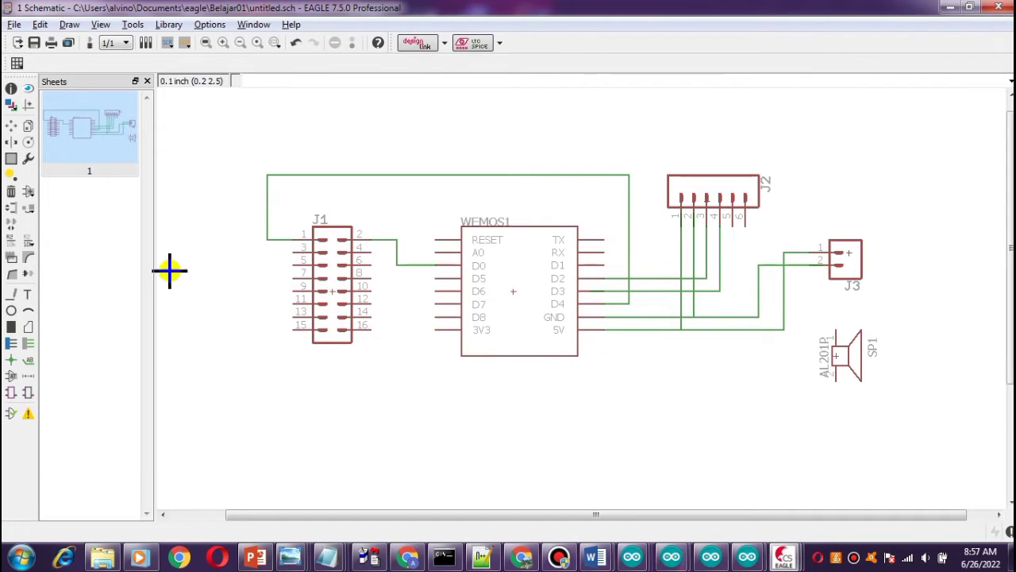
pyautogui.click(11, 126)
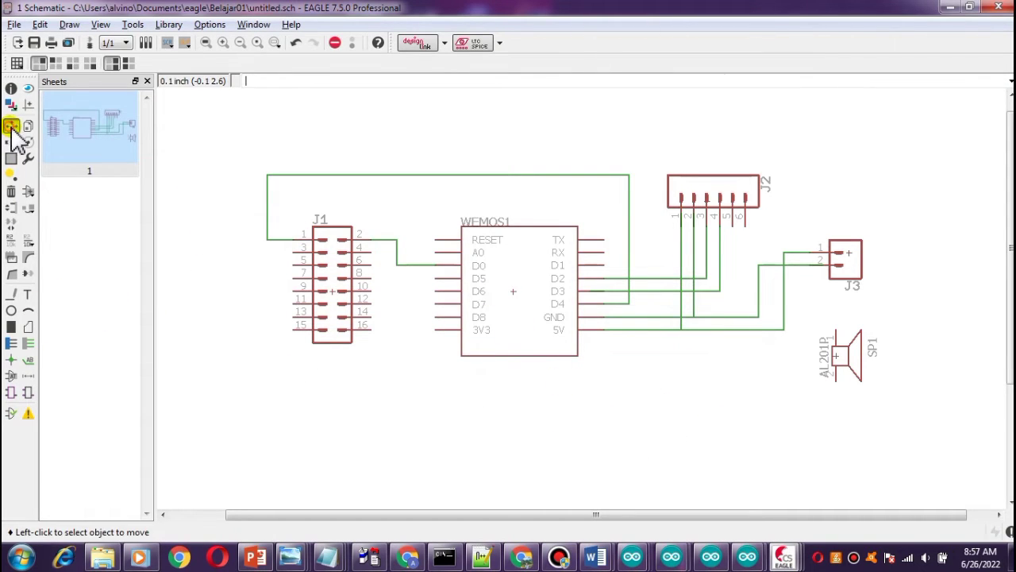
# Move the WeMos part up and to the left on the sheet.
pyautogui.click(514, 293)
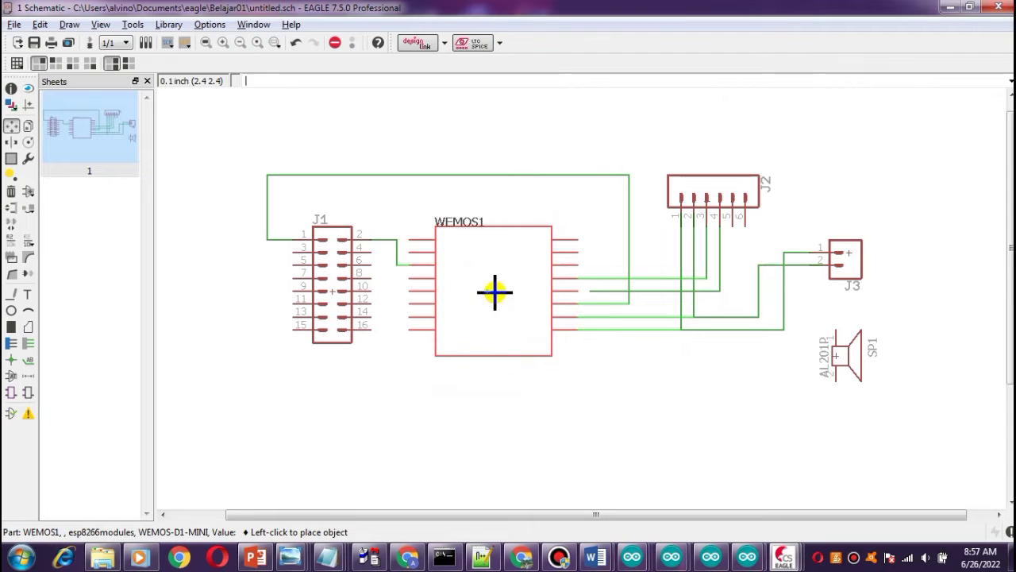
pyautogui.click(510, 293)
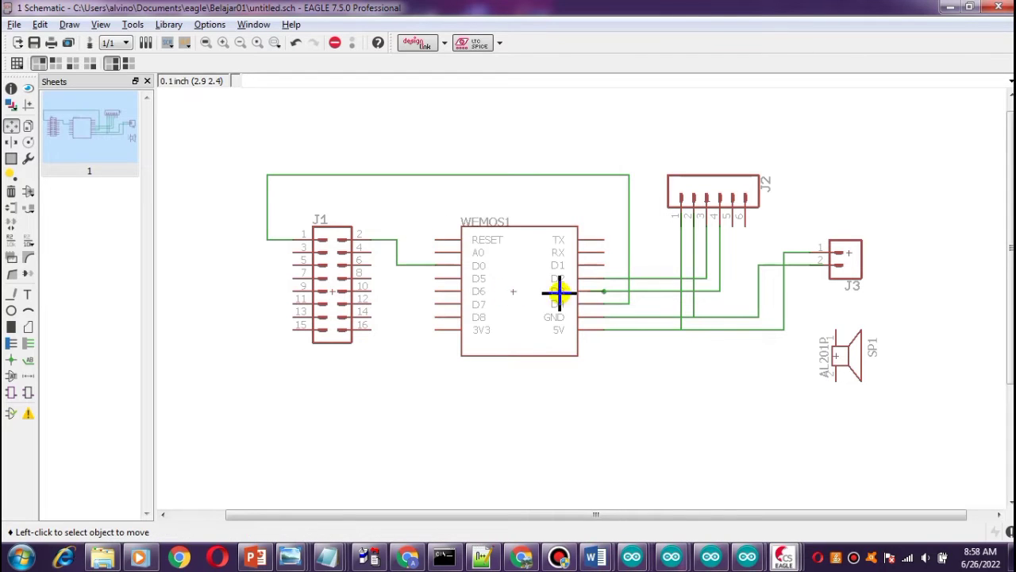
pyautogui.click(515, 290)
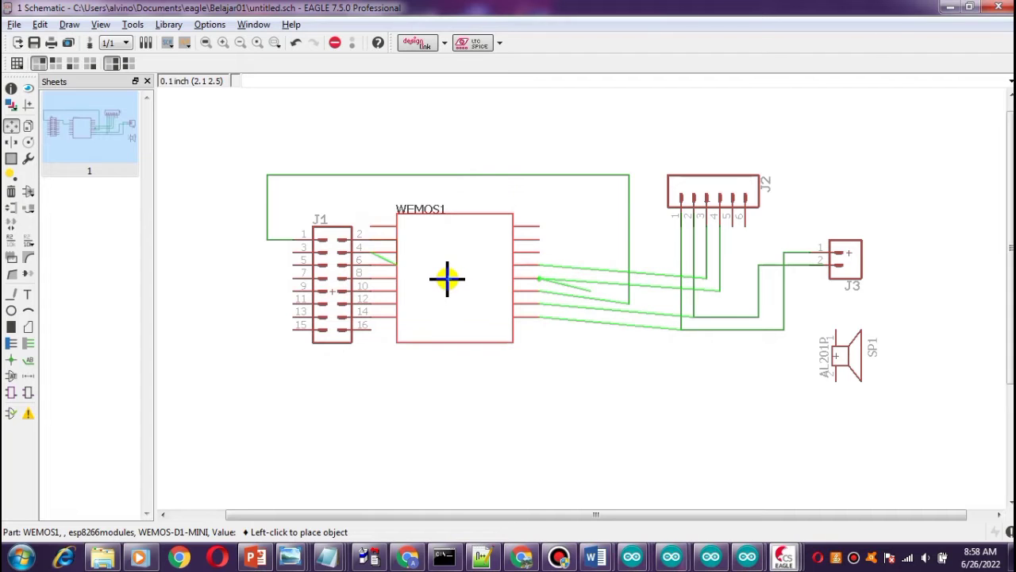
pyautogui.click(447, 278)
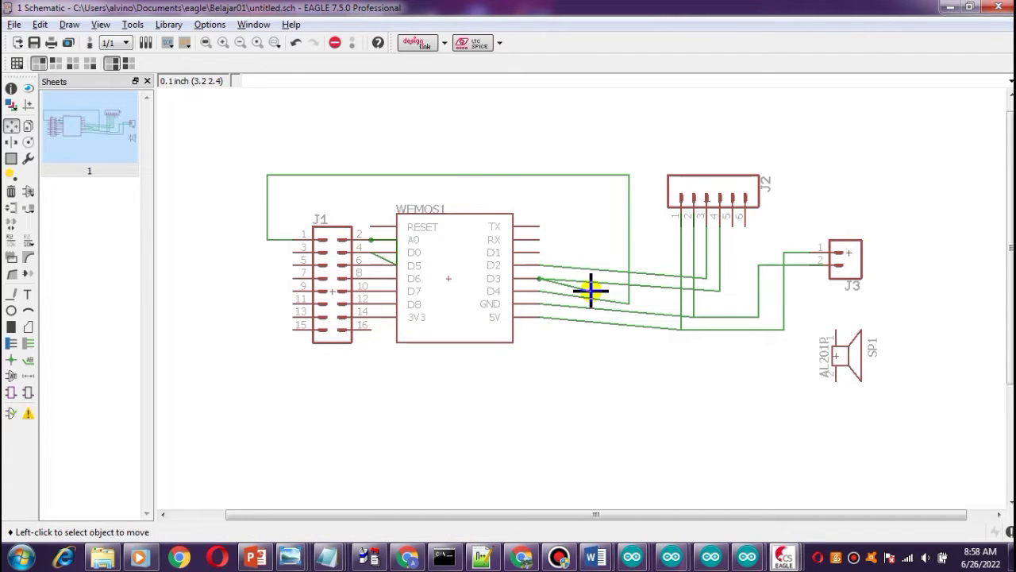
# Delete the stray diagonal wire segment beside the WeMos D3 pin.
pyautogui.click(12, 191)
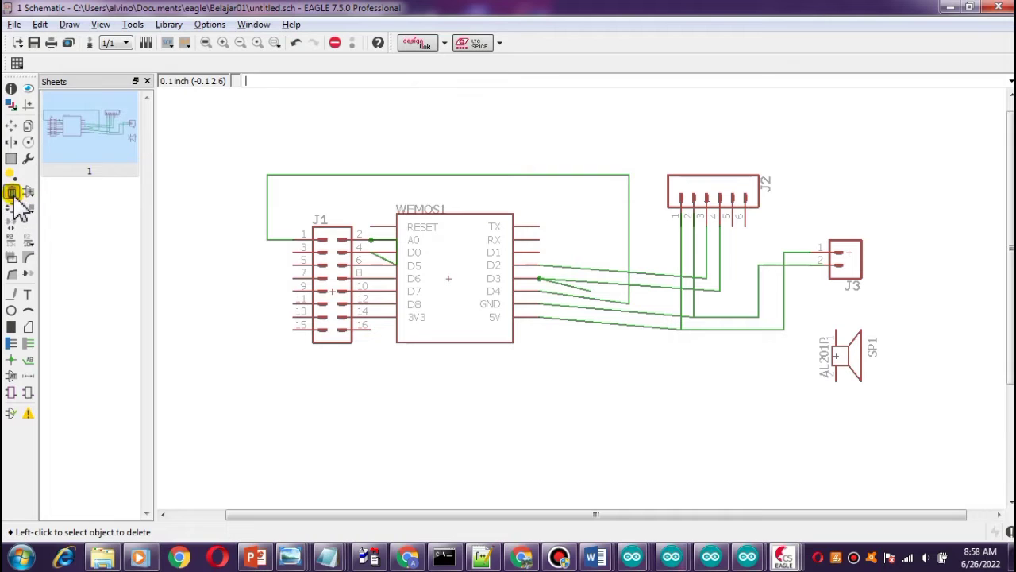
pyautogui.click(578, 289)
pyautogui.click(578, 288)
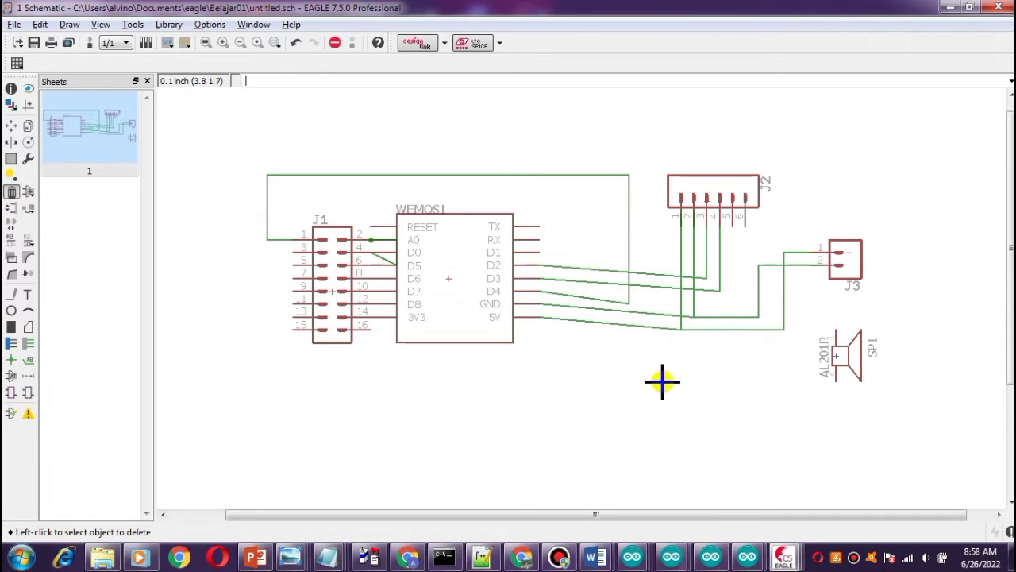
# Move header J2 higher up, above its wires.
pyautogui.click(10, 127)
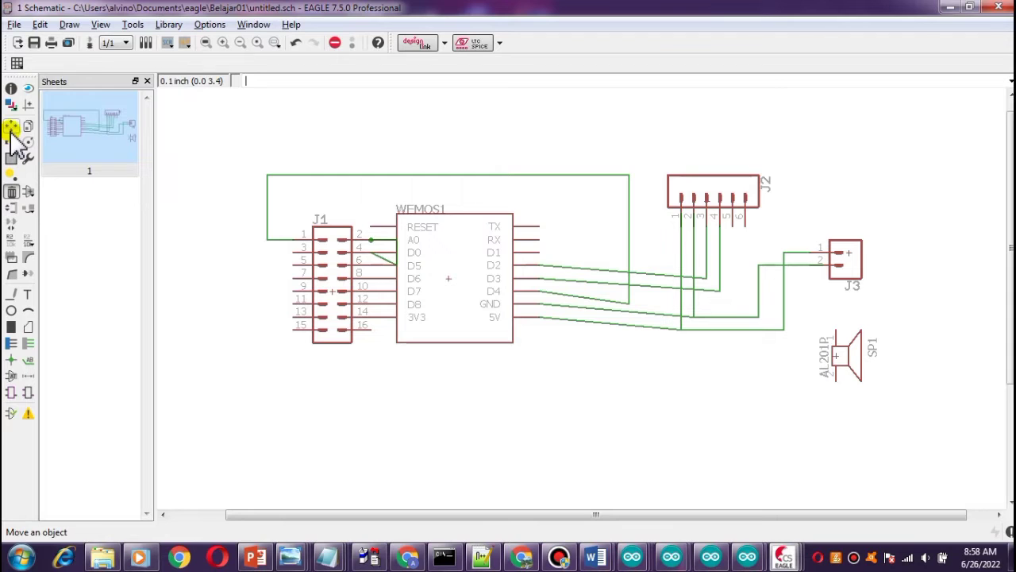
pyautogui.click(719, 201)
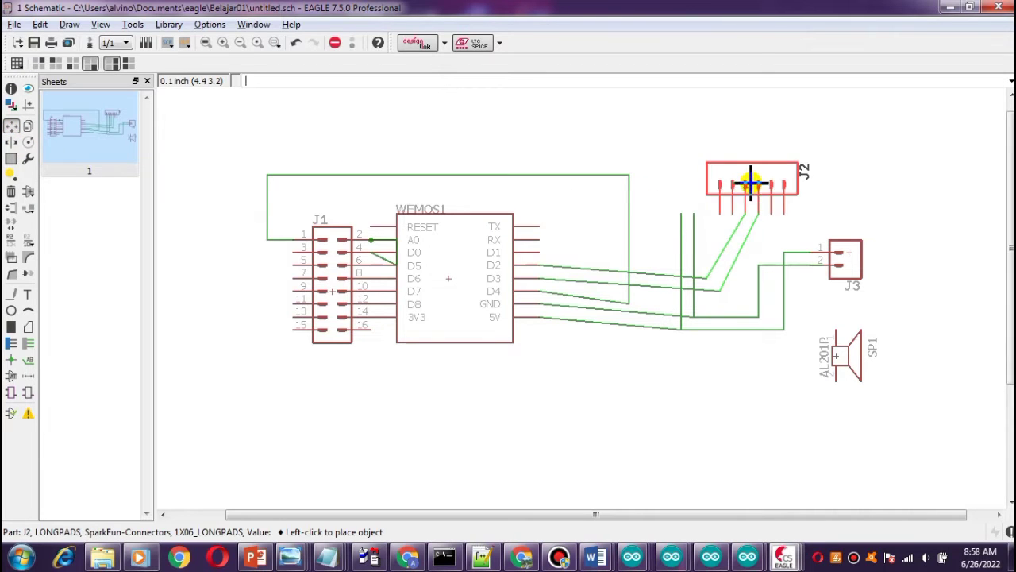
pyautogui.click(699, 198)
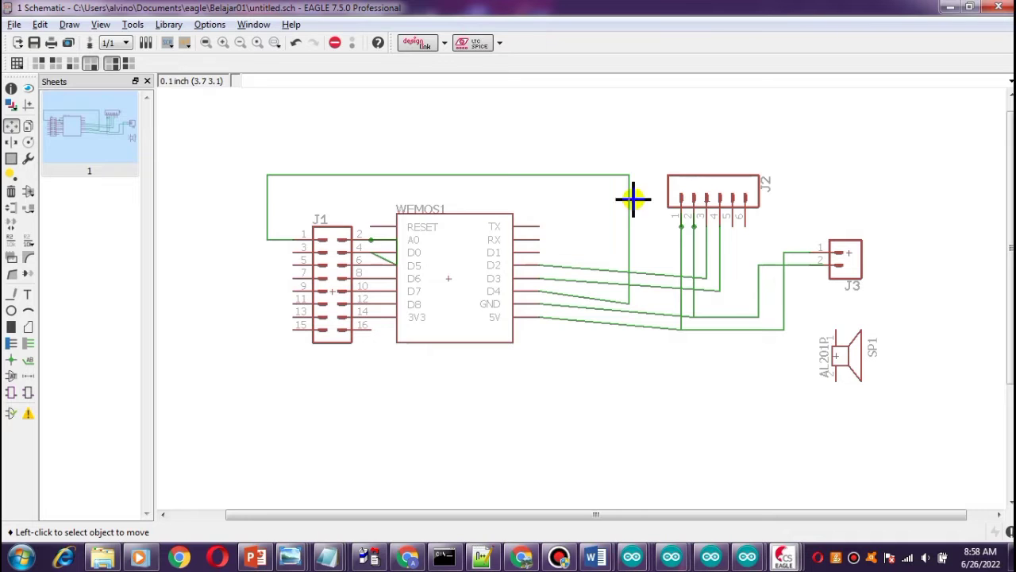
pyautogui.click(681, 193)
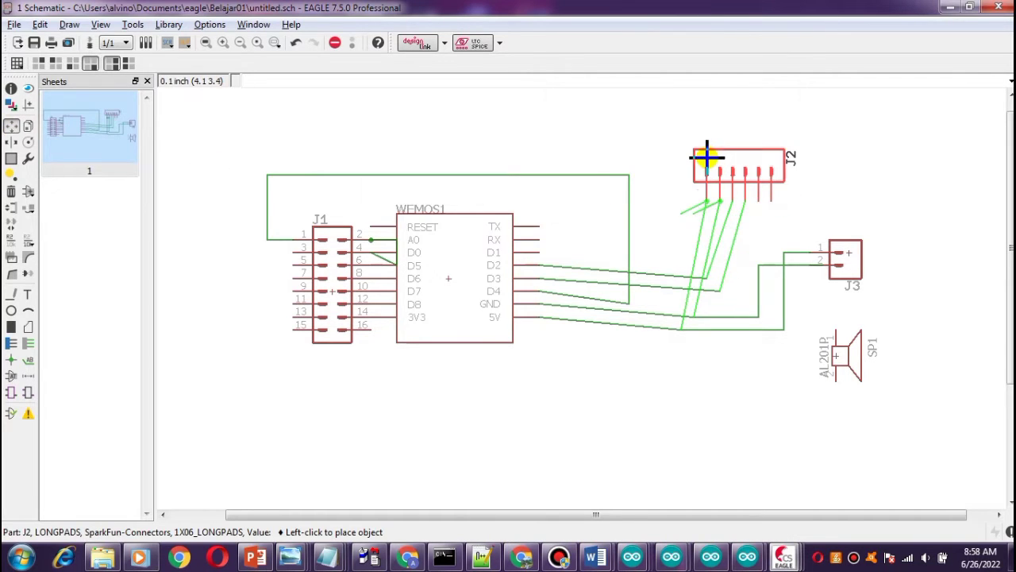
pyautogui.click(707, 156)
# Delete the dangling wire stub below header J2.
pyautogui.click(11, 192)
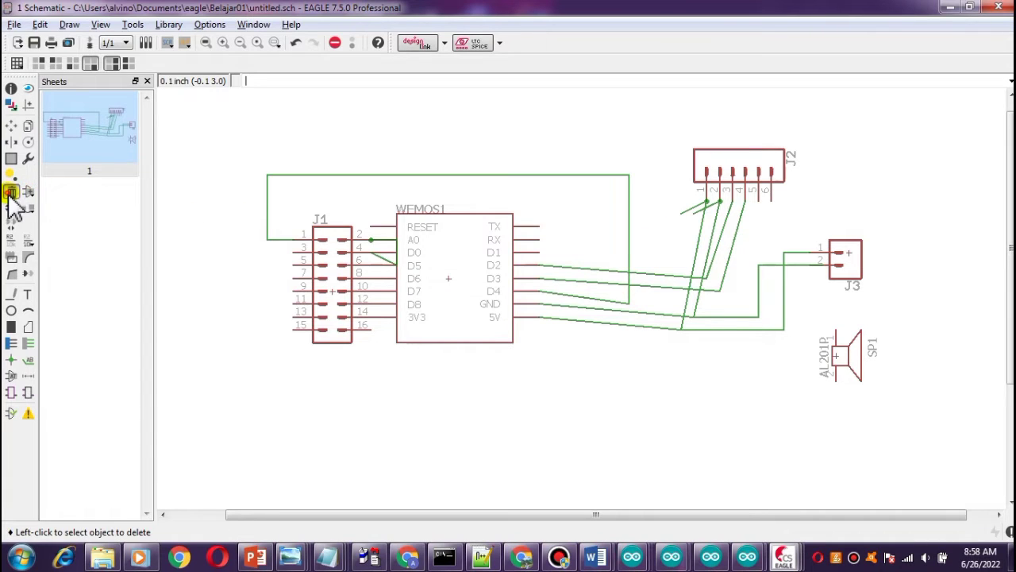
pyautogui.click(688, 209)
pyautogui.click(688, 209)
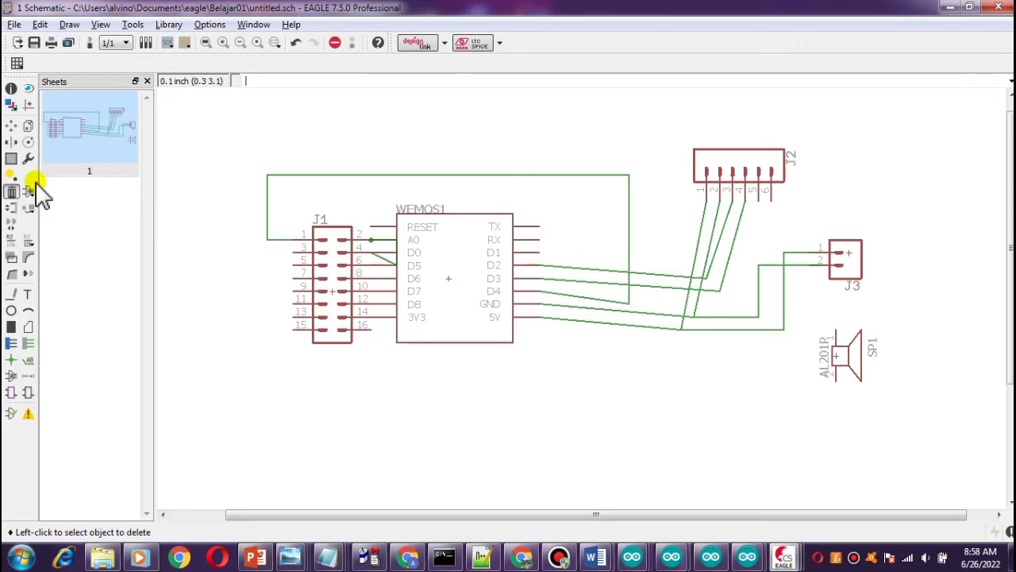
# Shift header J2 slightly to the left to line up with its wires.
pyautogui.click(11, 126)
pyautogui.click(738, 175)
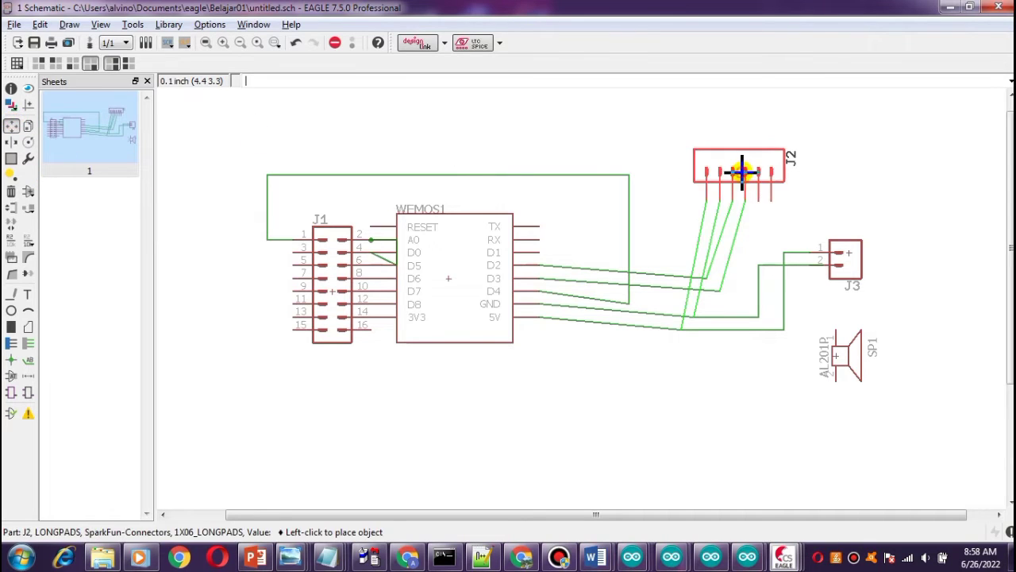
pyautogui.click(714, 178)
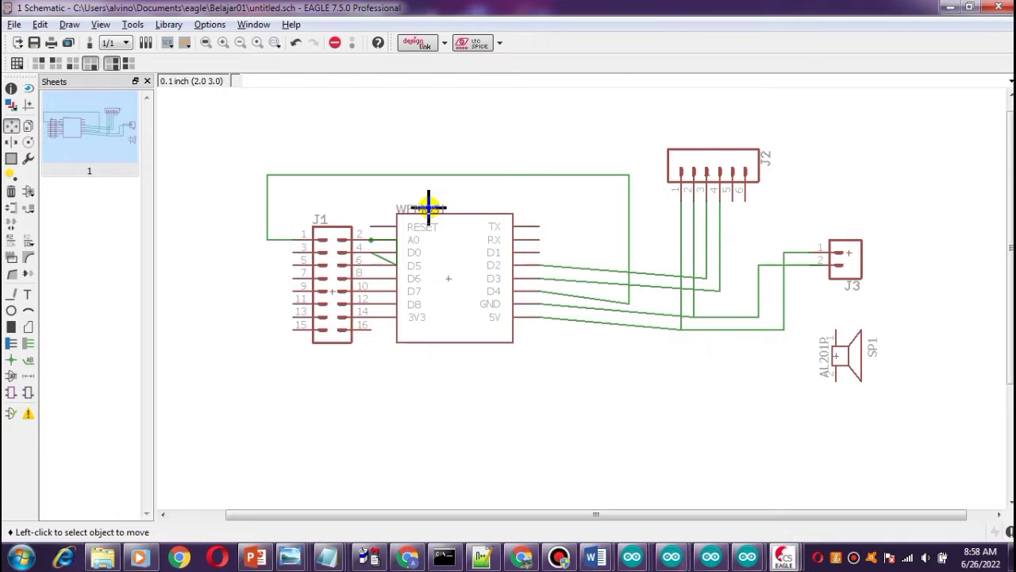
# Move the WeMos part down and to the right.
pyautogui.click(451, 274)
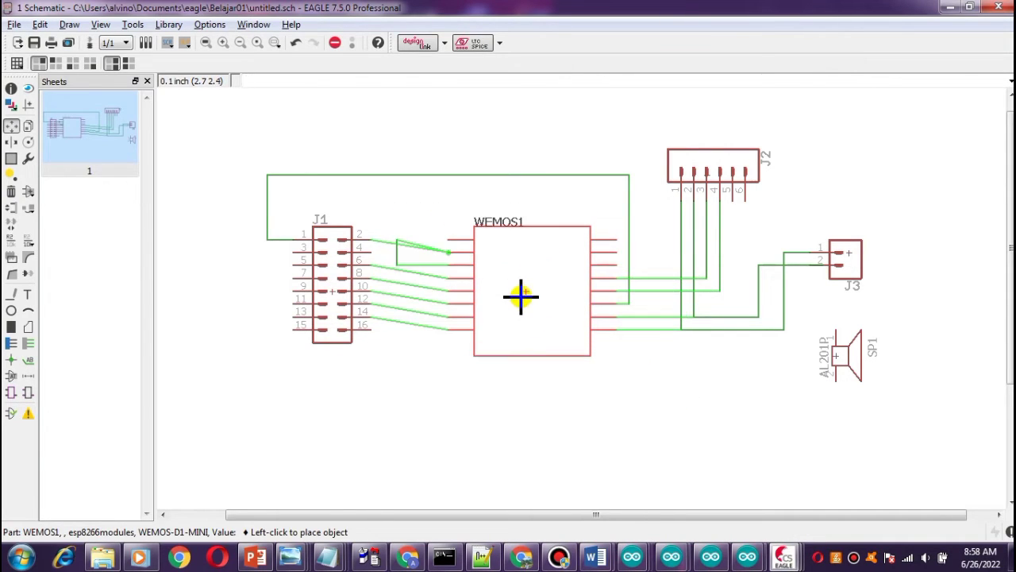
pyautogui.click(521, 296)
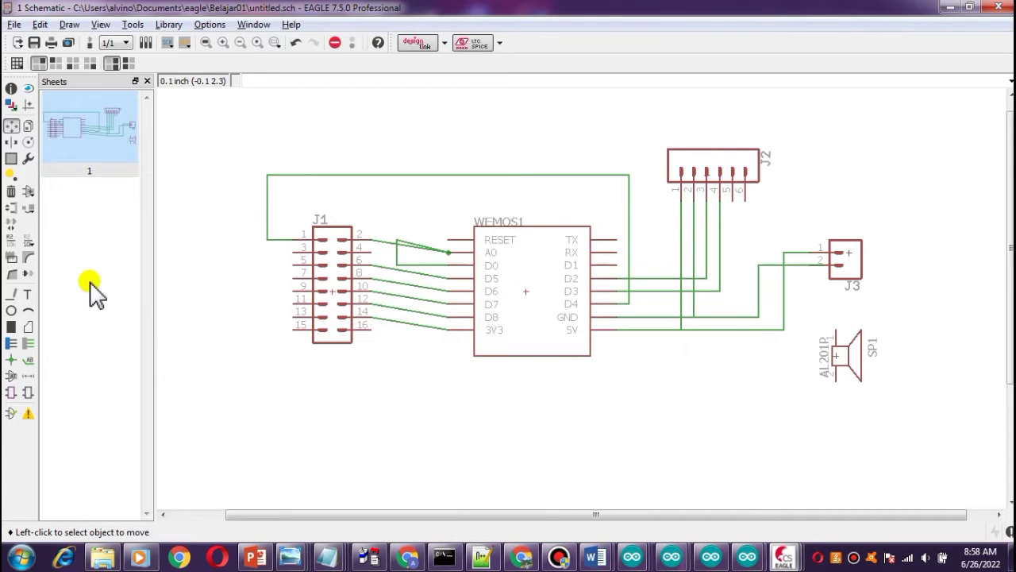
# Delete the tangled wire linking J1 pins 2 and 4 to the WeMos A0 pin.
pyautogui.click(13, 189)
pyautogui.click(13, 191)
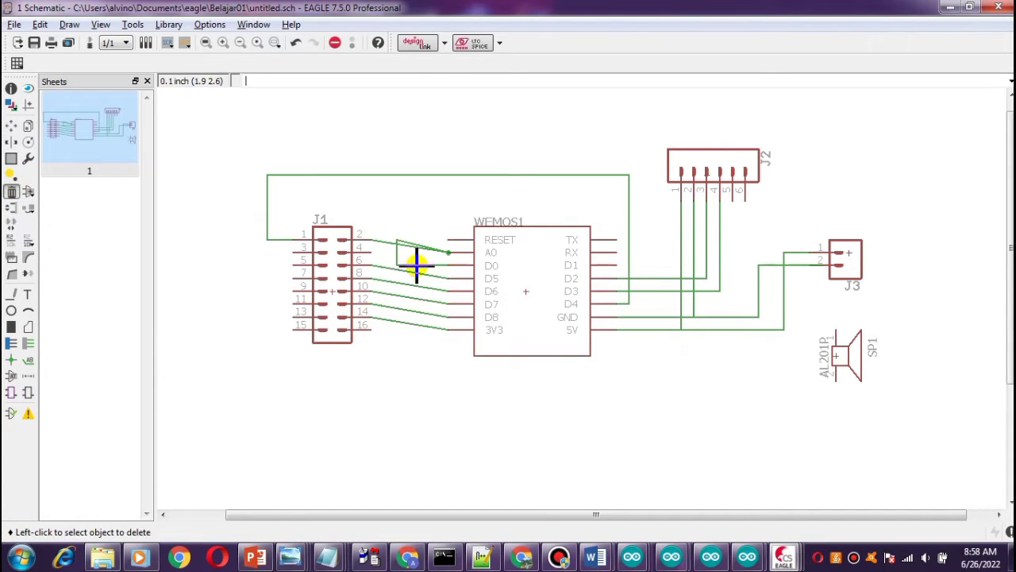
pyautogui.click(416, 264)
pyautogui.click(416, 260)
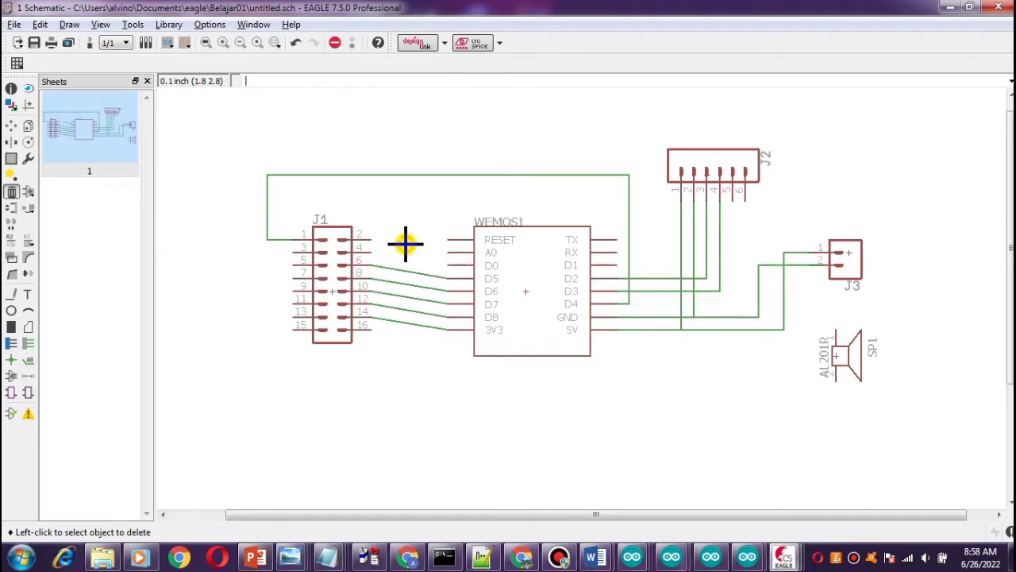
# Draw a wire from J1 pin 2 to the WeMos D0 pin and end the wire command.
pyautogui.click(11, 294)
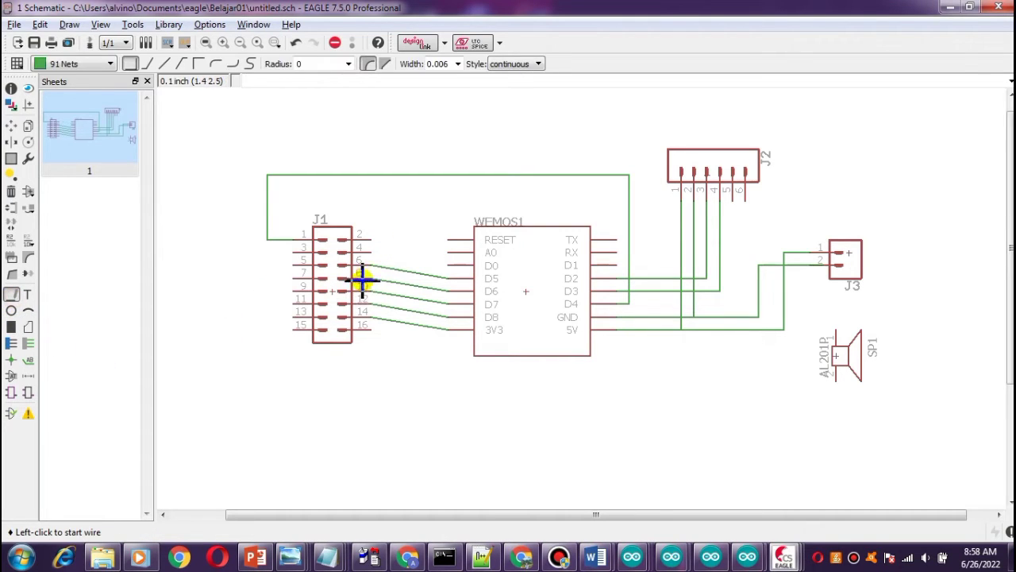
pyautogui.click(366, 236)
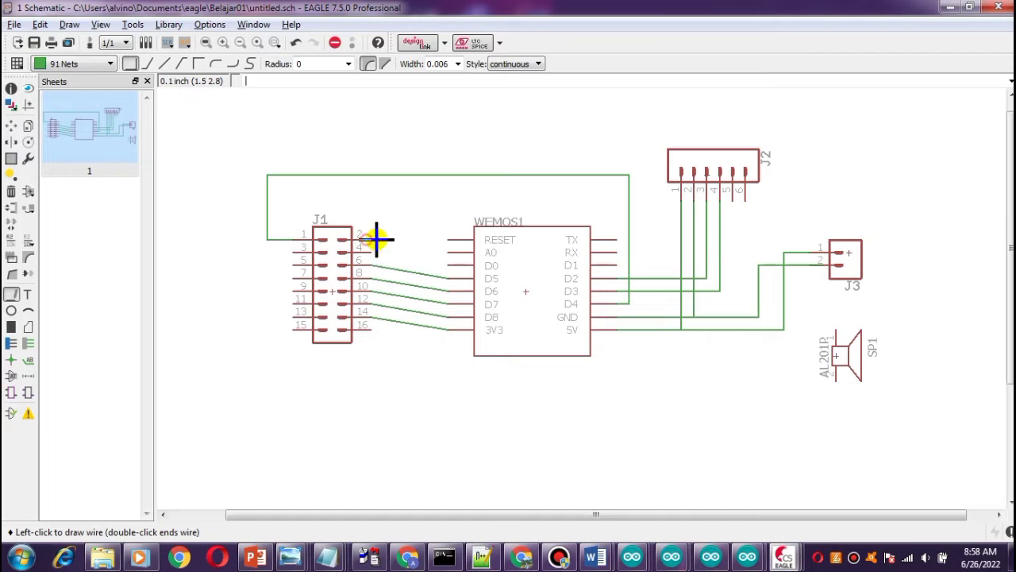
pyautogui.click(450, 264)
pyautogui.click(340, 42)
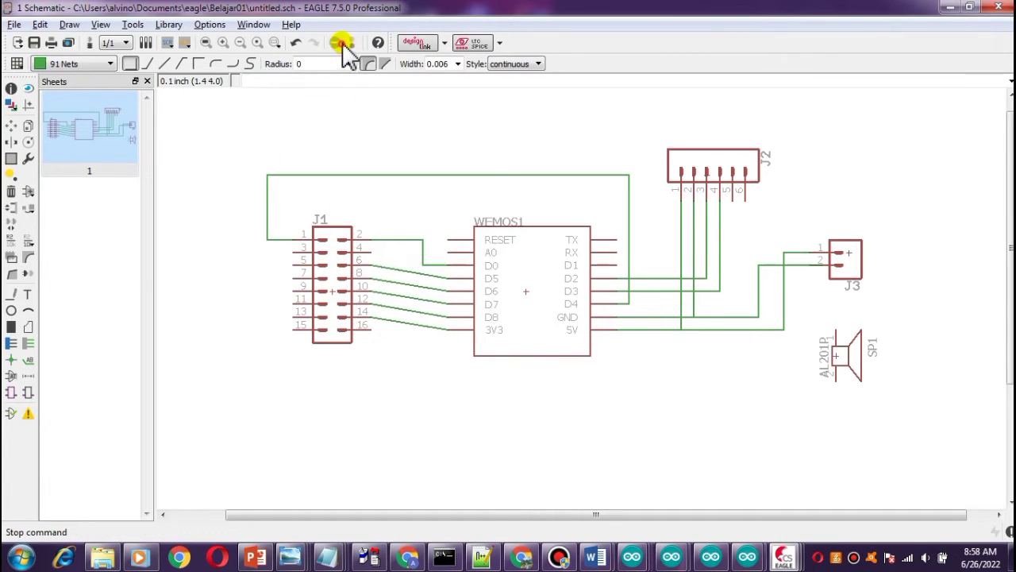
# Move the WeMos part down below the J1 header.
pyautogui.click(11, 127)
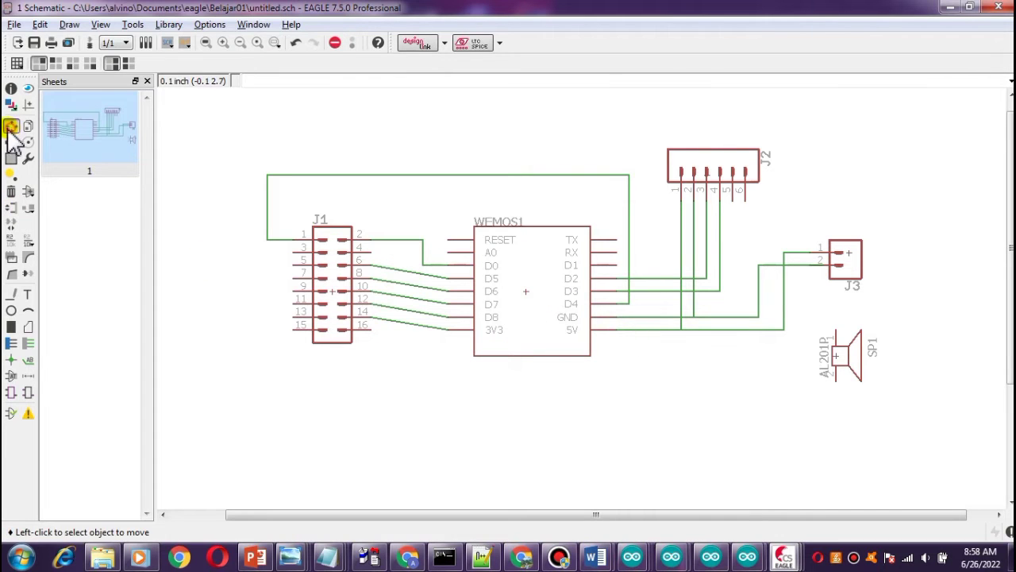
pyautogui.click(528, 290)
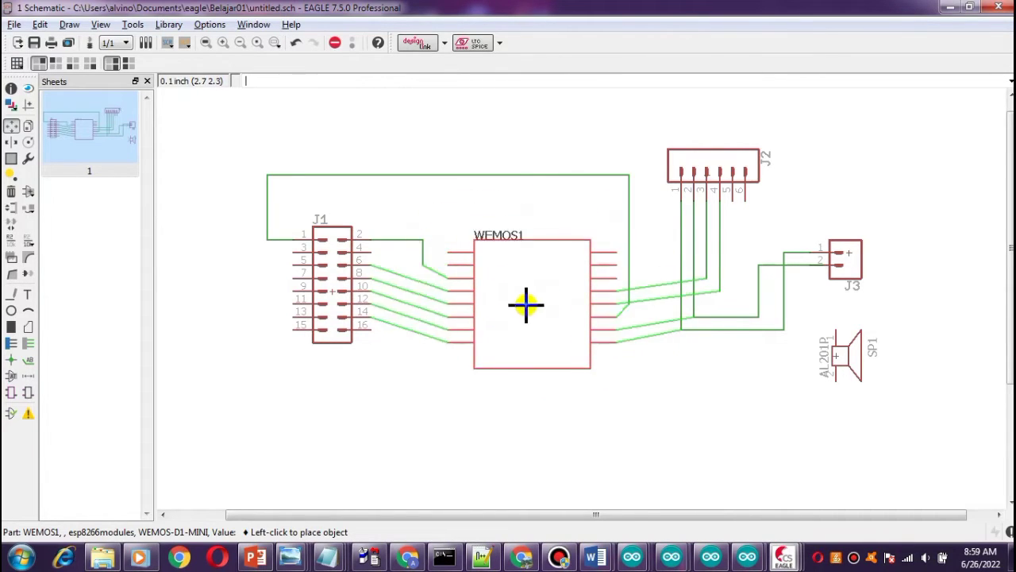
pyautogui.click(519, 280)
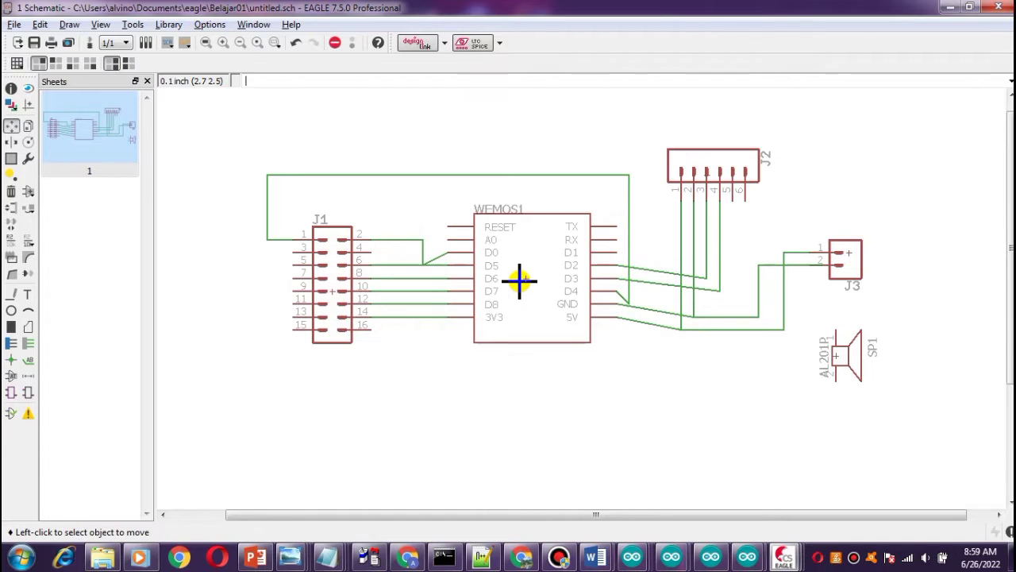
pyautogui.click(519, 281)
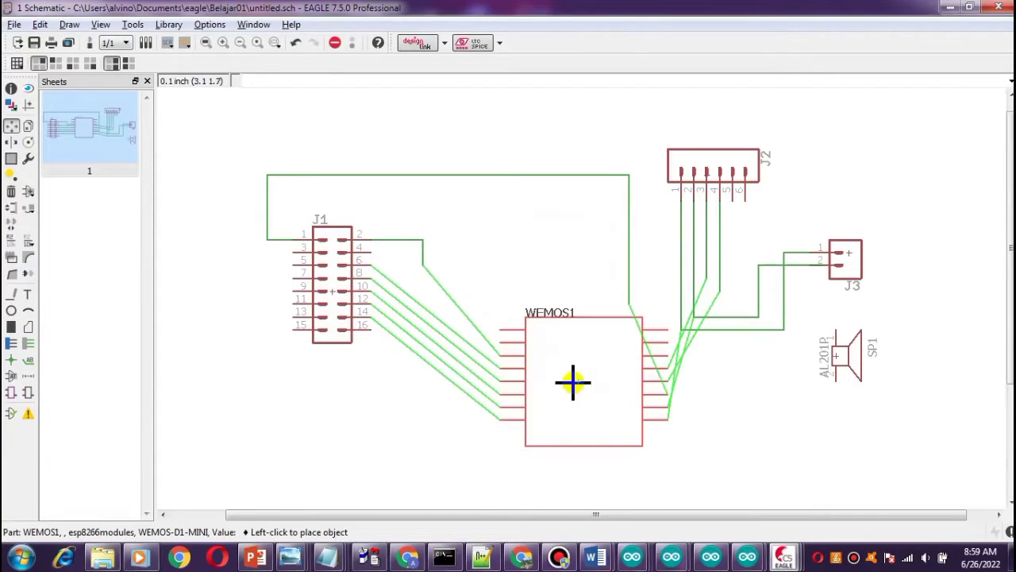
pyautogui.click(509, 370)
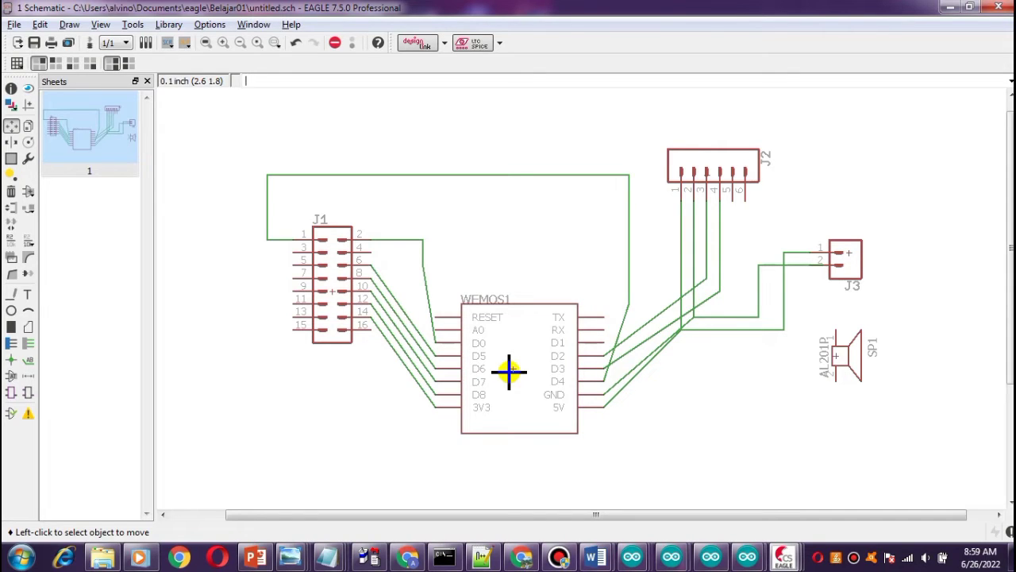
# Open the reference schematic wemos_p10_balajar01.sch.
pyautogui.click(14, 24)
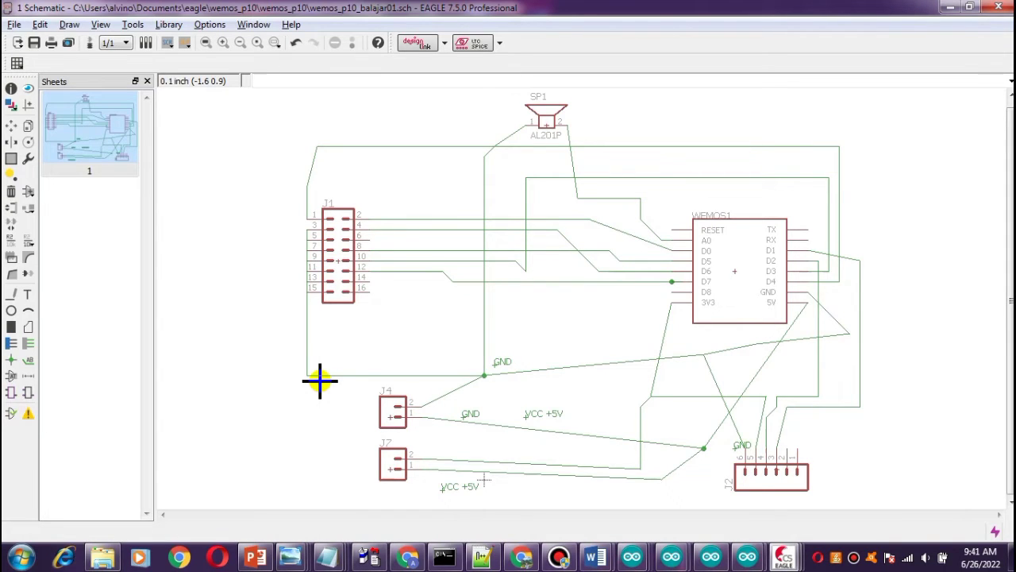
# Move header J1 slightly up in the reference schematic.
pyautogui.click(11, 127)
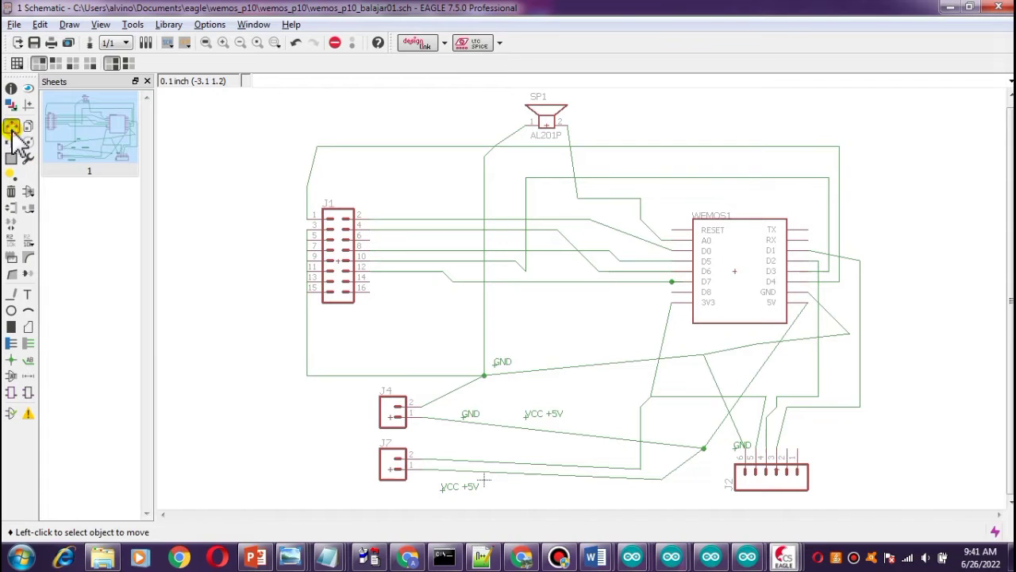
pyautogui.click(338, 260)
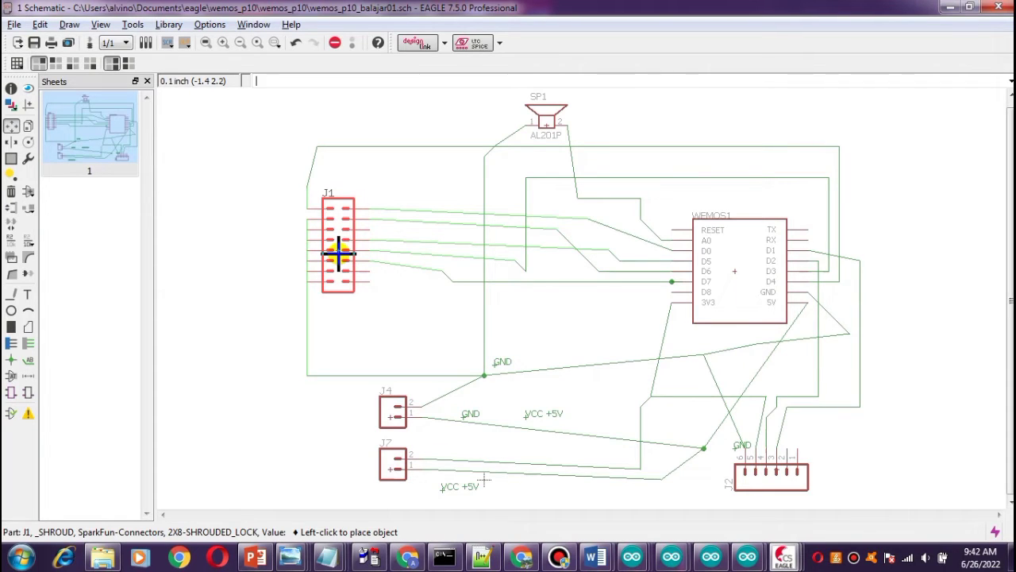
pyautogui.click(338, 251)
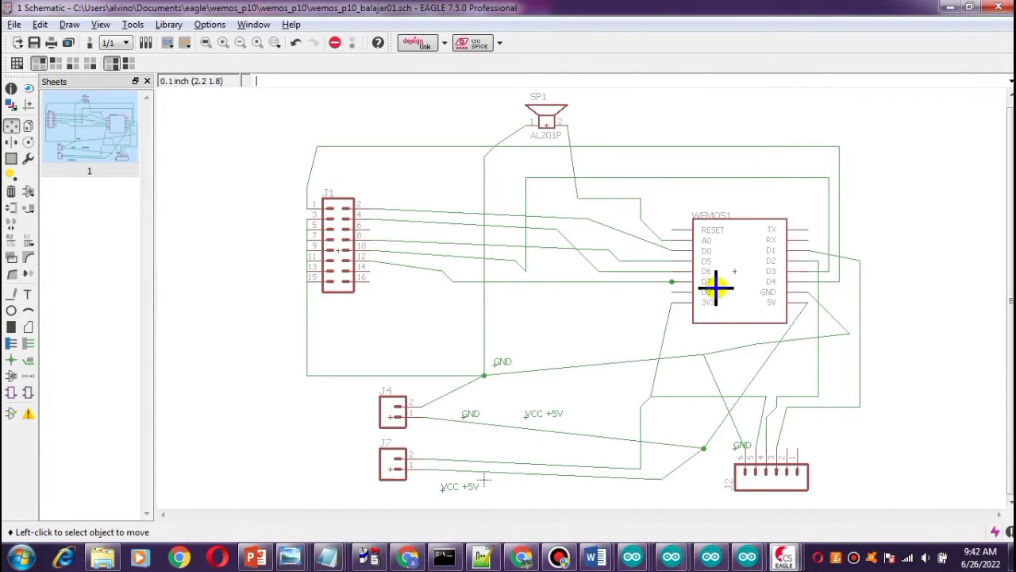
# Inspect the WEMOS1, SP1, J4 and J7 parts' details by picking each up with Move and dropping it in place.
pyautogui.click(732, 270)
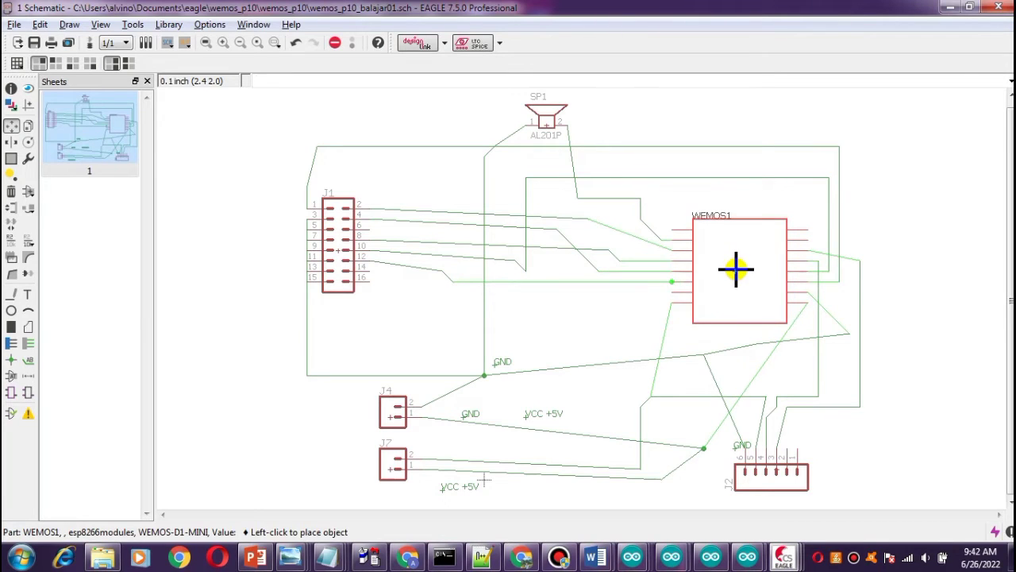
pyautogui.click(734, 270)
pyautogui.click(552, 136)
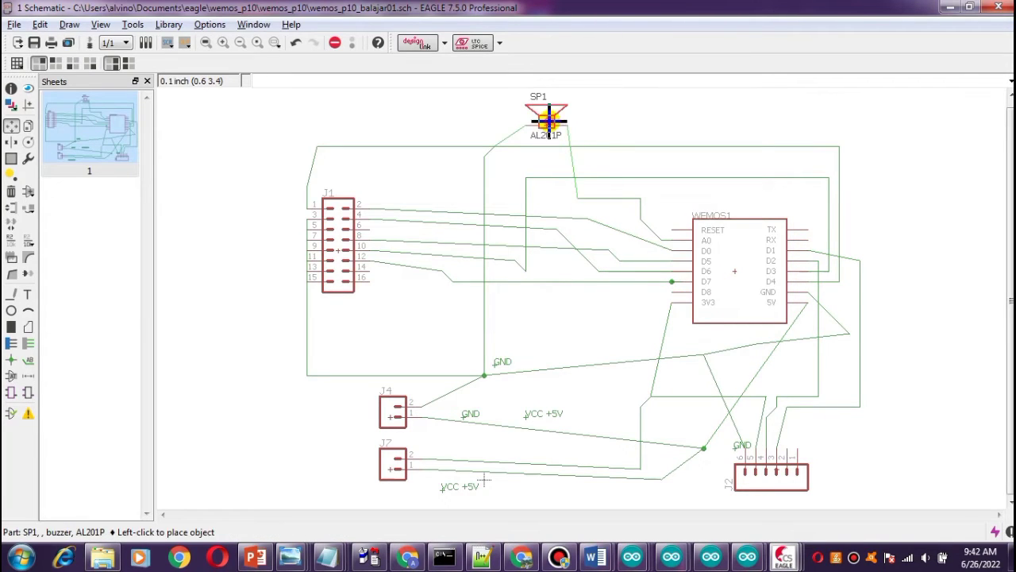
pyautogui.click(550, 120)
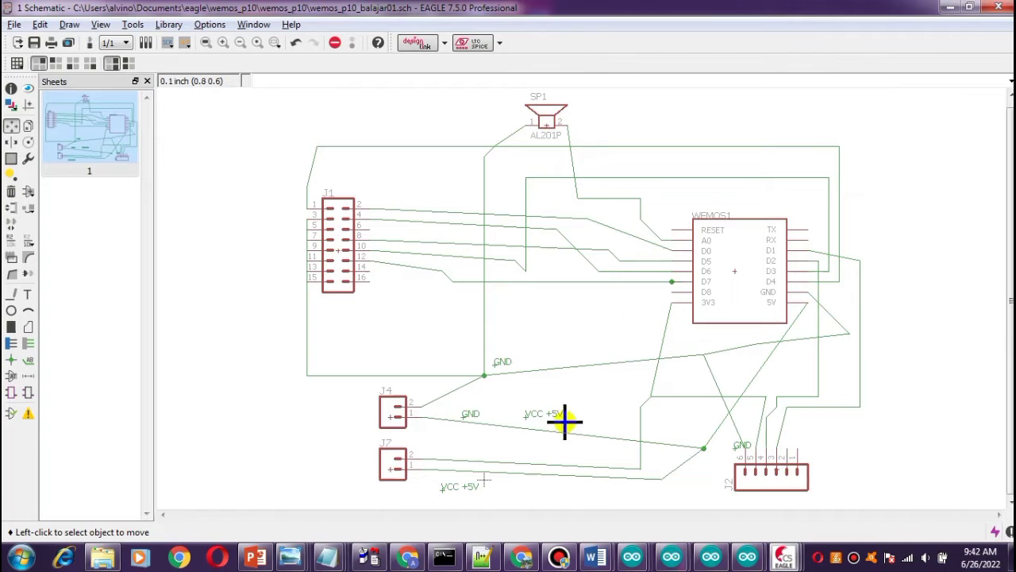
pyautogui.click(392, 411)
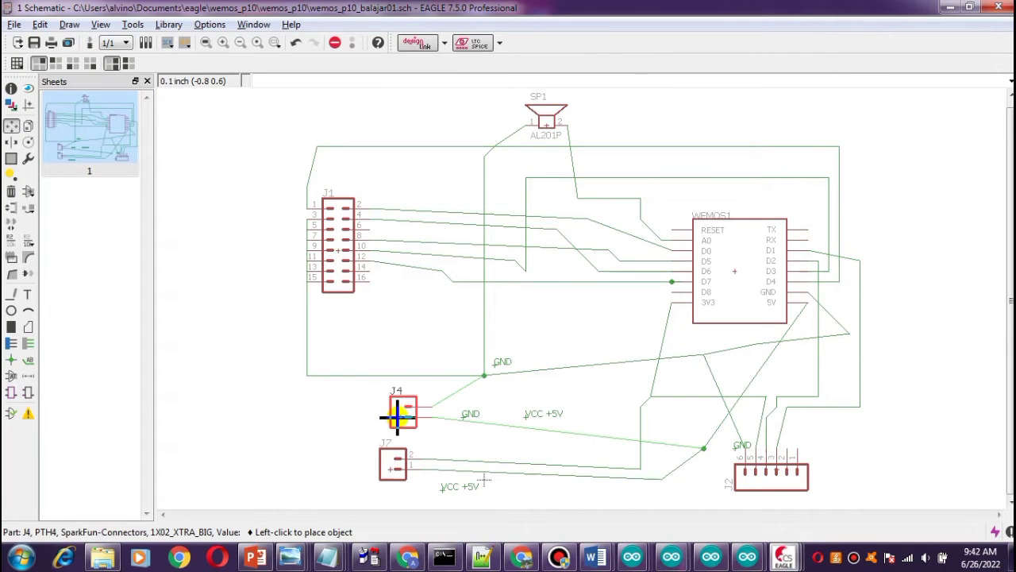
pyautogui.click(392, 412)
pyautogui.click(388, 474)
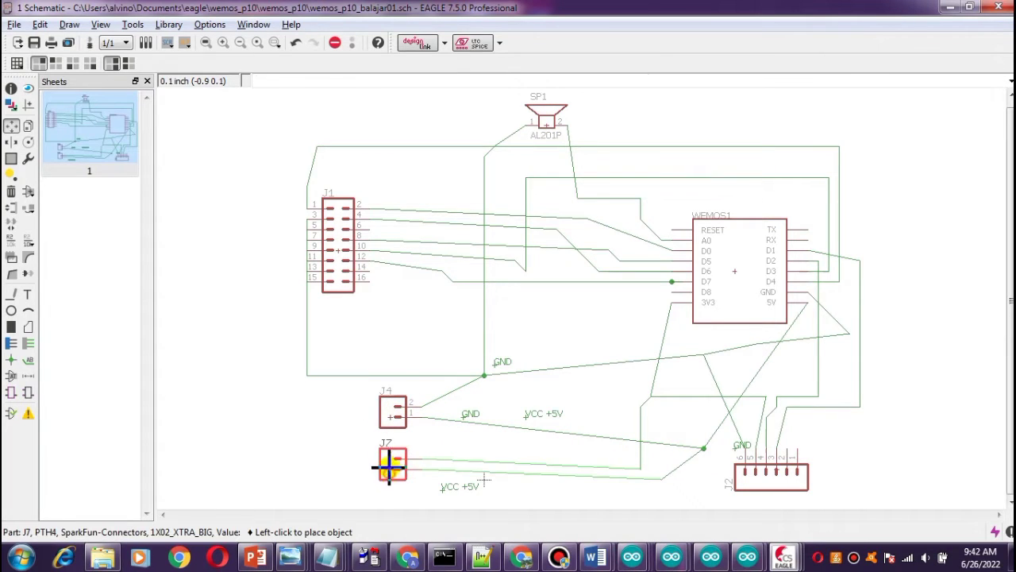
pyautogui.click(389, 472)
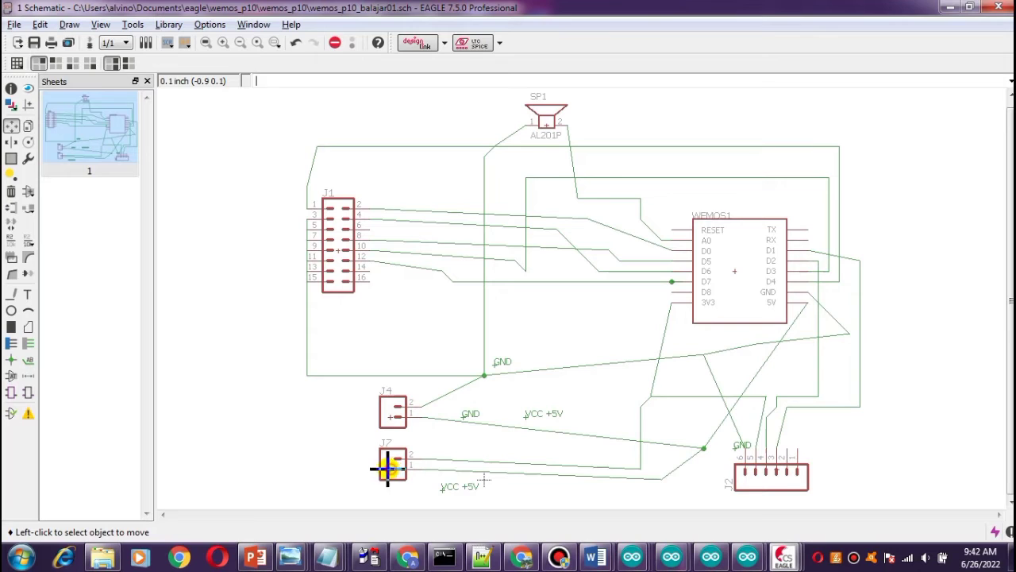
# Move header J2 slightly to the left.
pyautogui.click(747, 470)
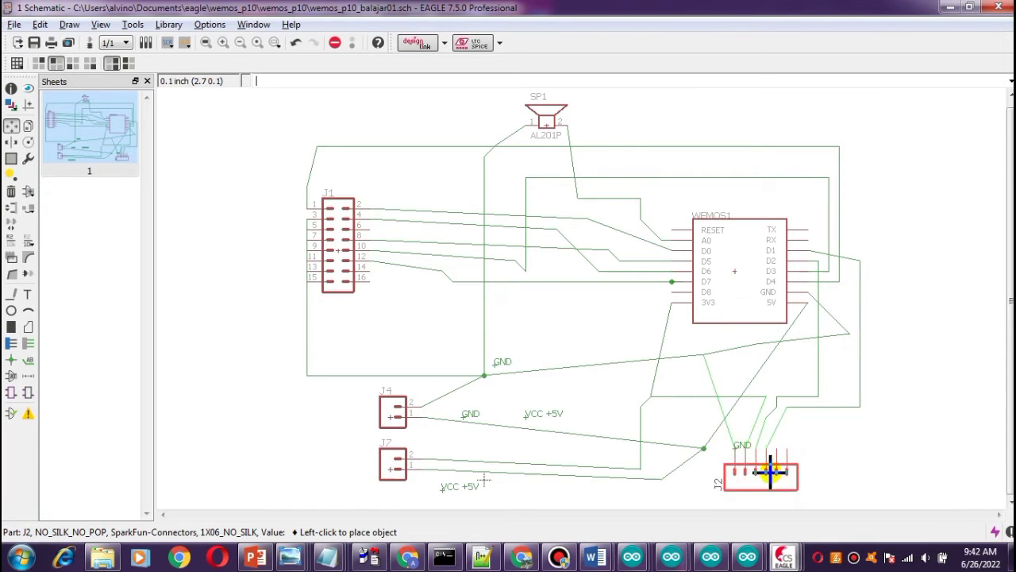
pyautogui.click(766, 471)
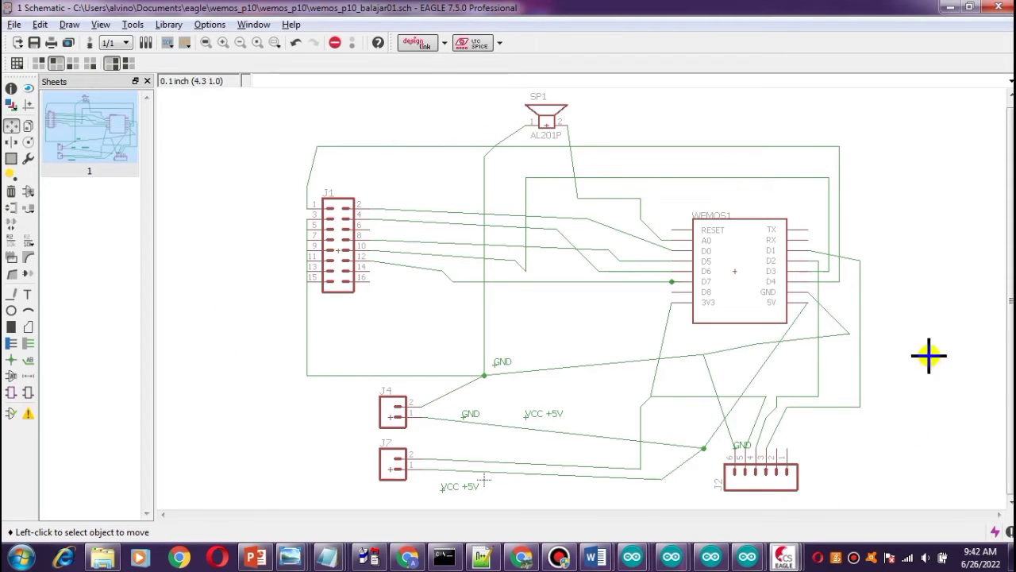
# Switch to the board view, create the board from the schematic, and maximize the board window.
pyautogui.click(14, 24)
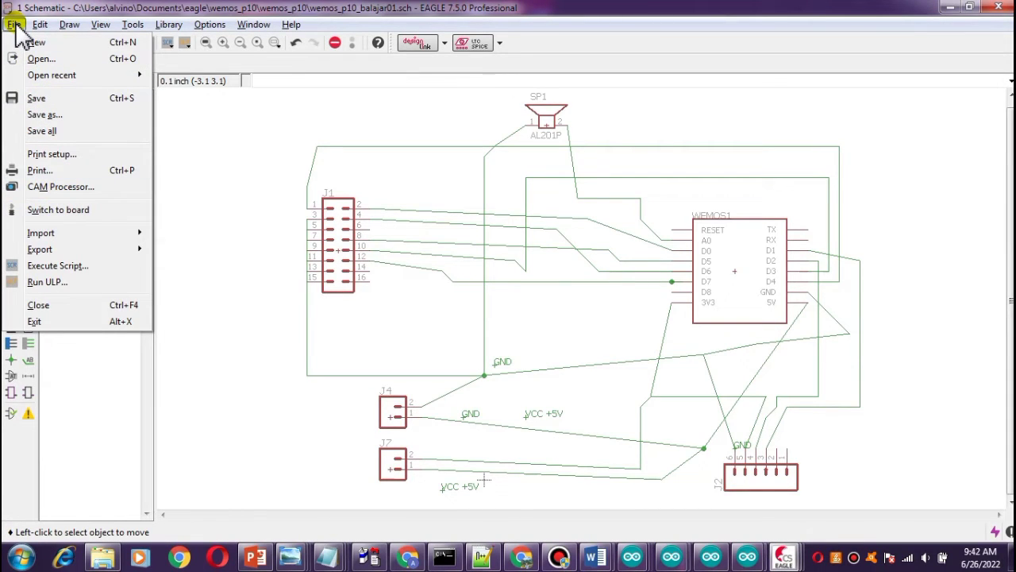
pyautogui.click(47, 211)
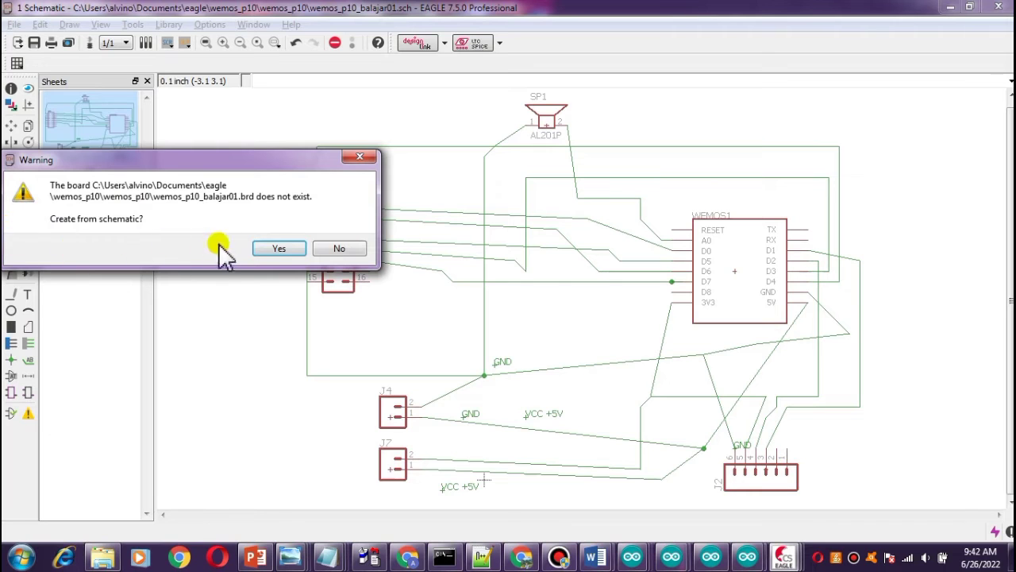
pyautogui.click(284, 249)
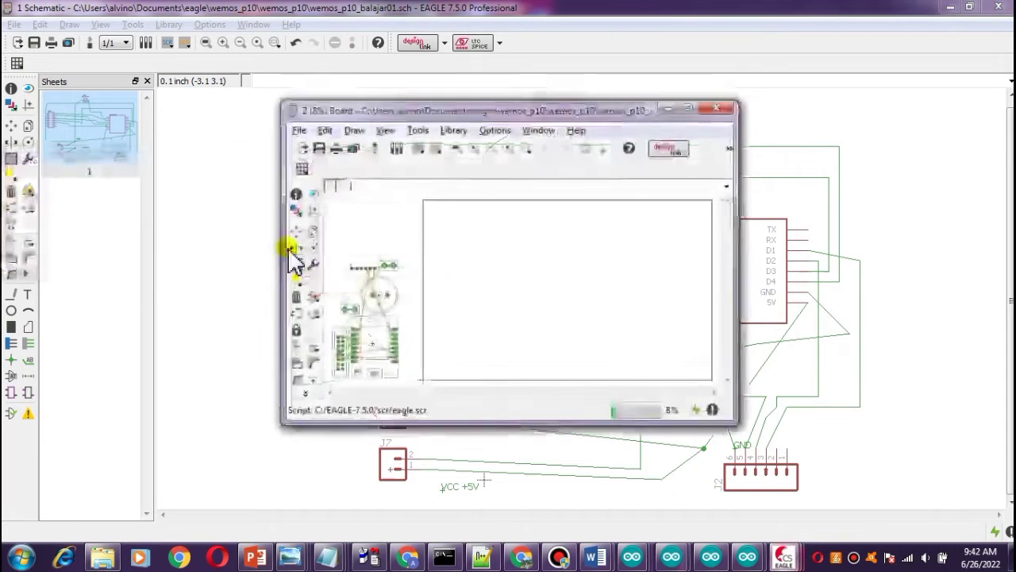
pyautogui.click(689, 108)
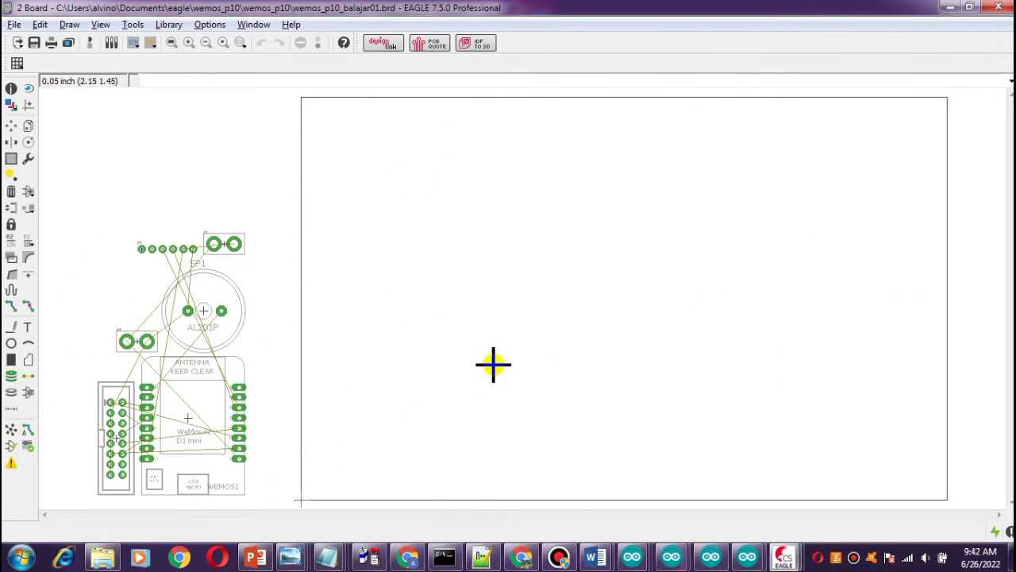
# Move WEMOS1 into the board outline and place header J1 just to its left.
pyautogui.click(11, 125)
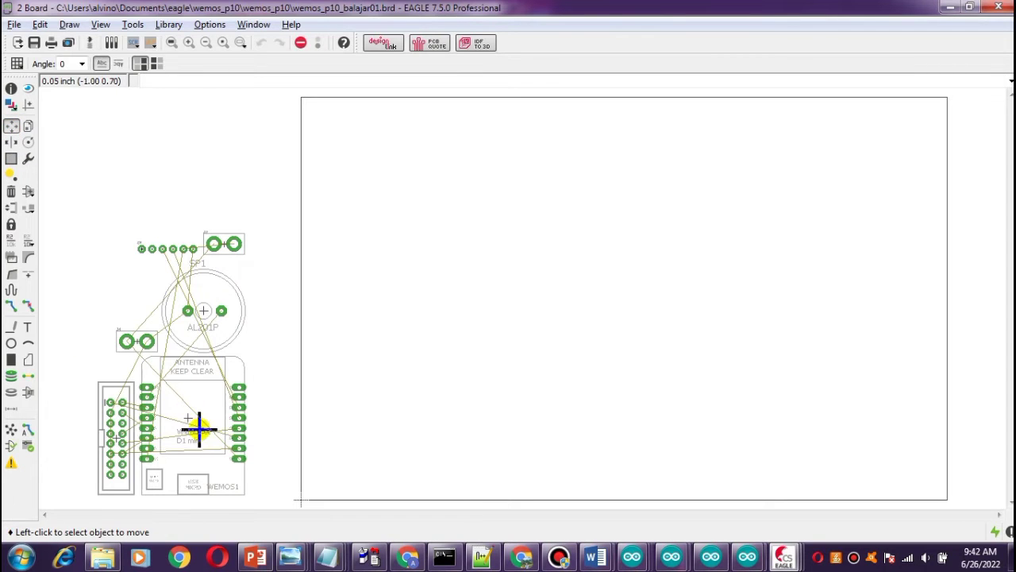
pyautogui.click(186, 422)
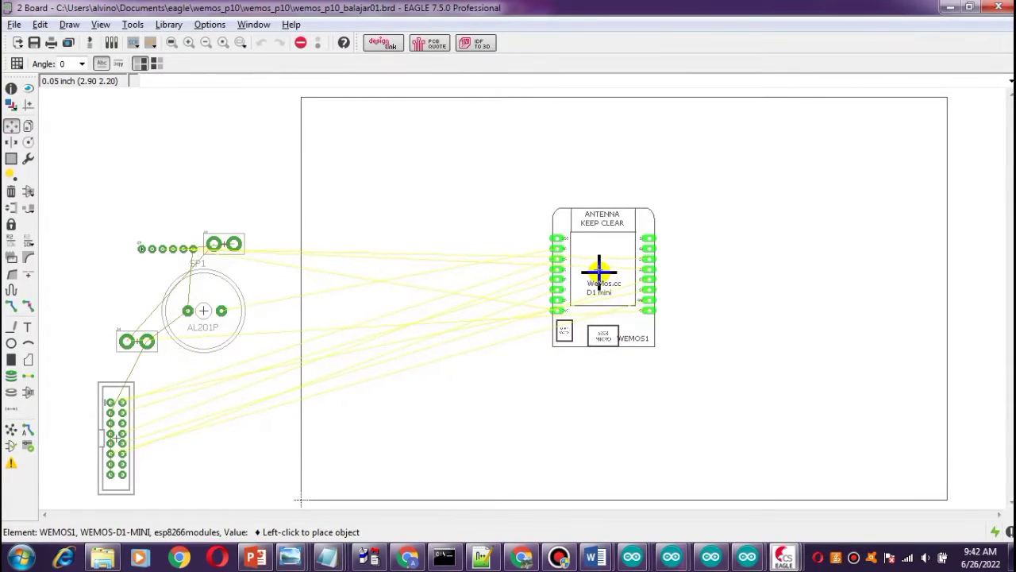
pyautogui.click(600, 272)
pyautogui.click(111, 435)
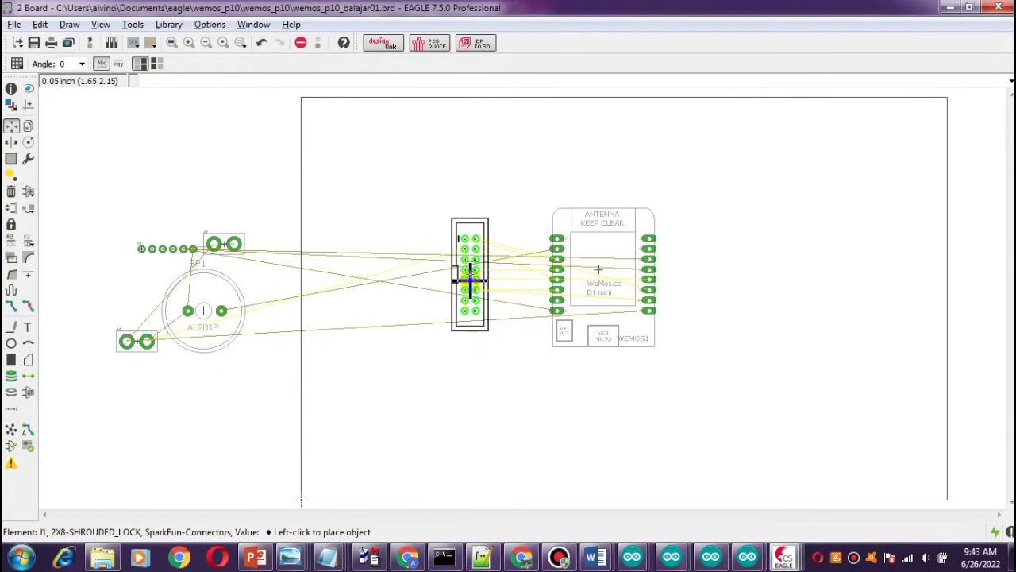
pyautogui.click(475, 281)
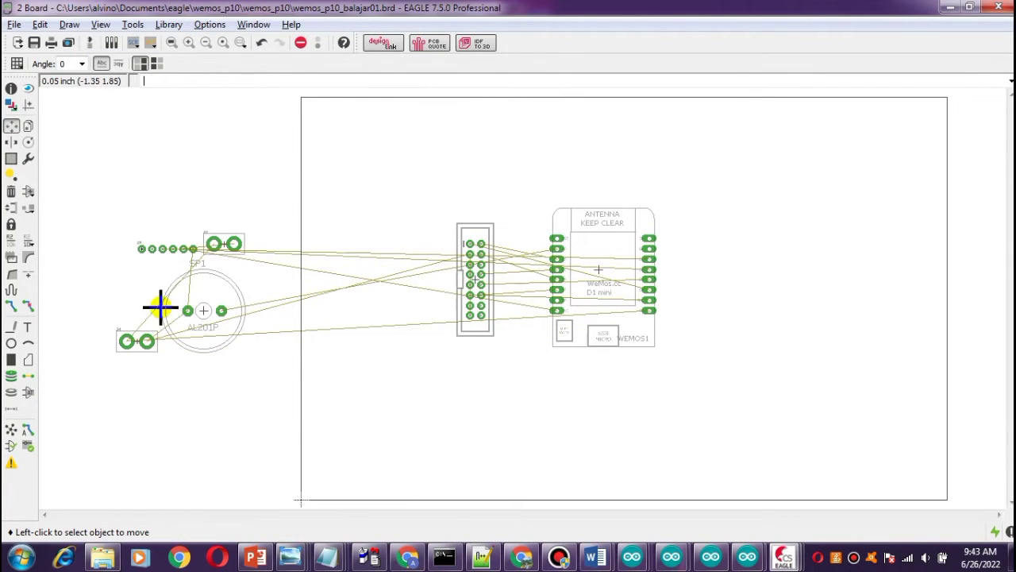
# Place header J2 at the board's upper right and the speaker SP1 at its lower right.
pyautogui.click(147, 247)
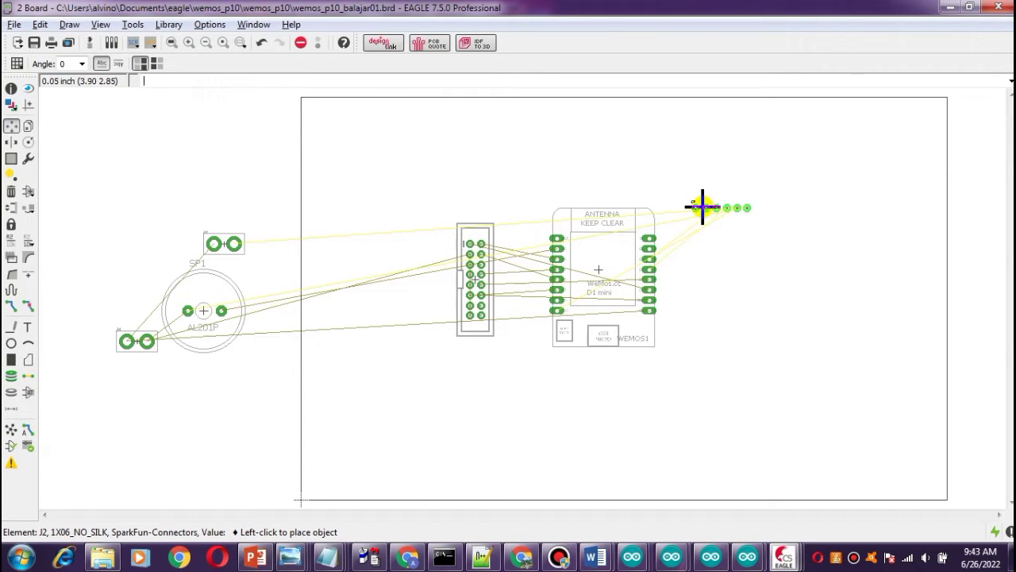
pyautogui.click(702, 206)
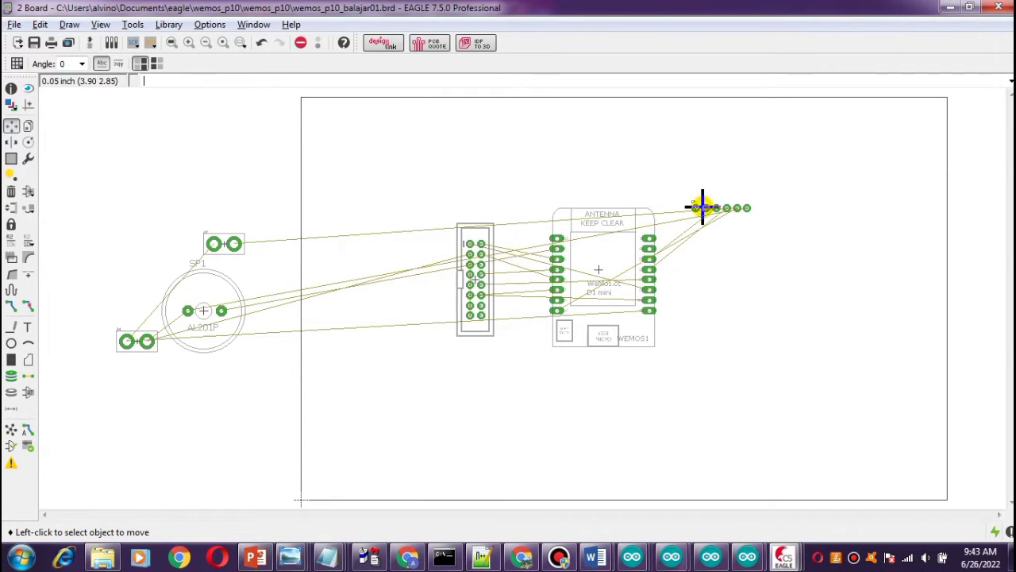
pyautogui.click(203, 311)
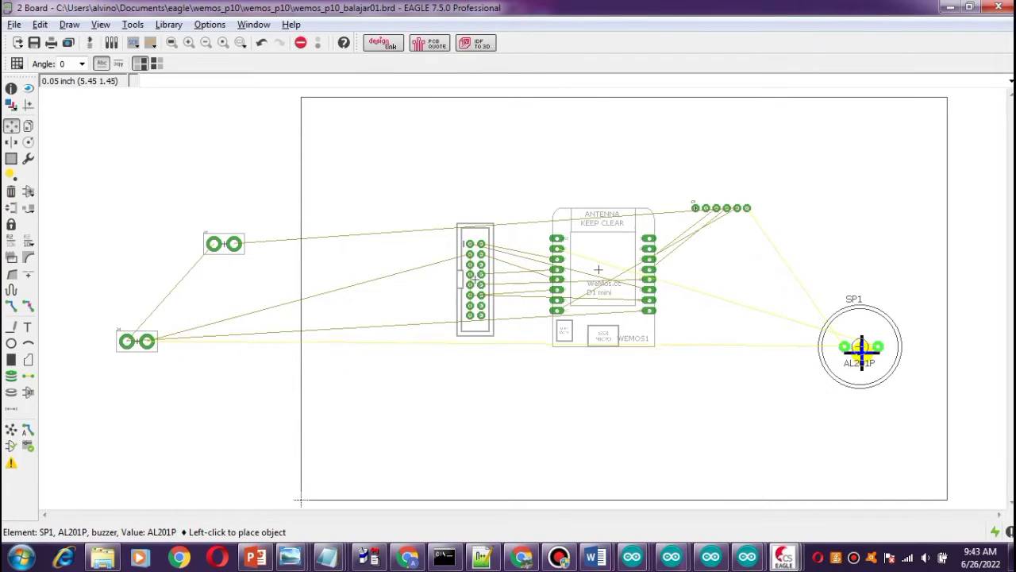
pyautogui.click(861, 349)
# Rotate headers J4 and J7 by 90° and stack them along the board's right edge.
pyautogui.click(136, 341)
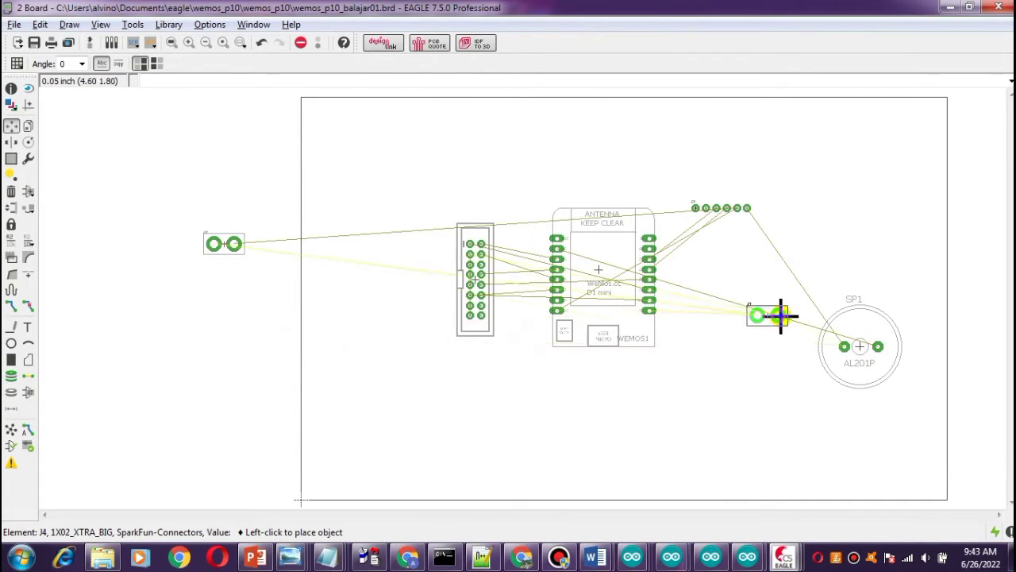
pyautogui.rightClick(870, 249)
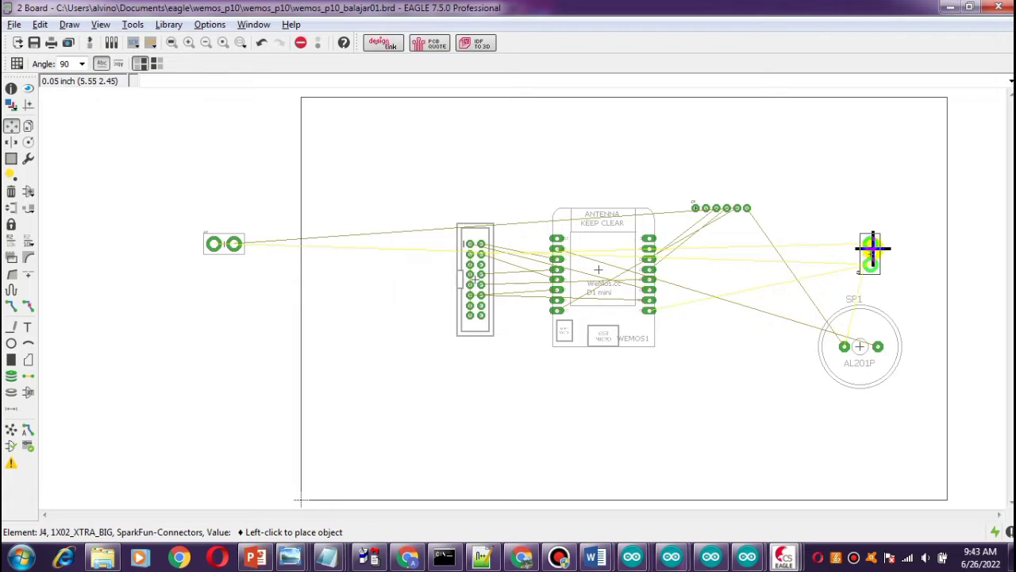
pyautogui.click(880, 251)
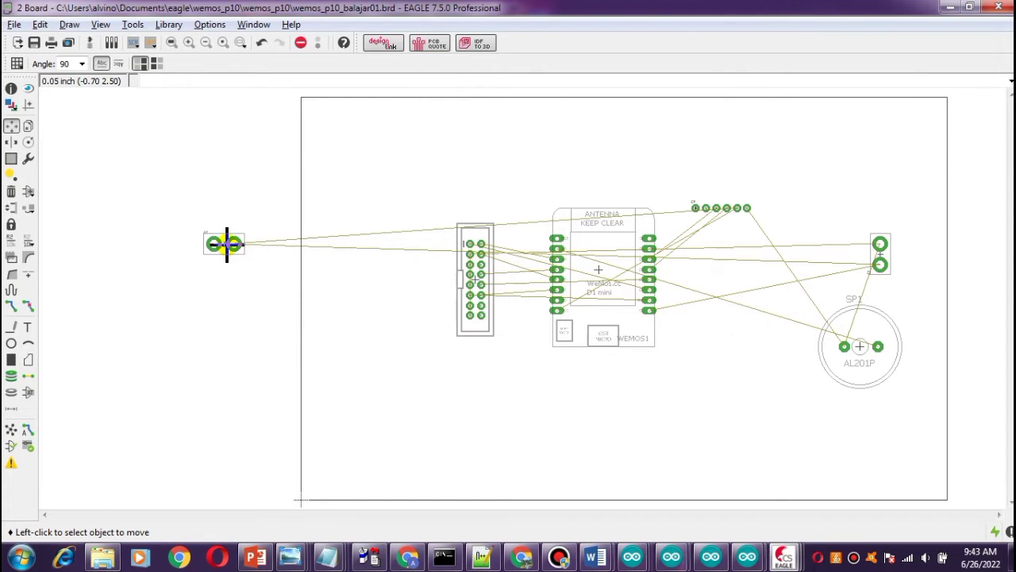
pyautogui.click(227, 243)
pyautogui.rightClick(881, 200)
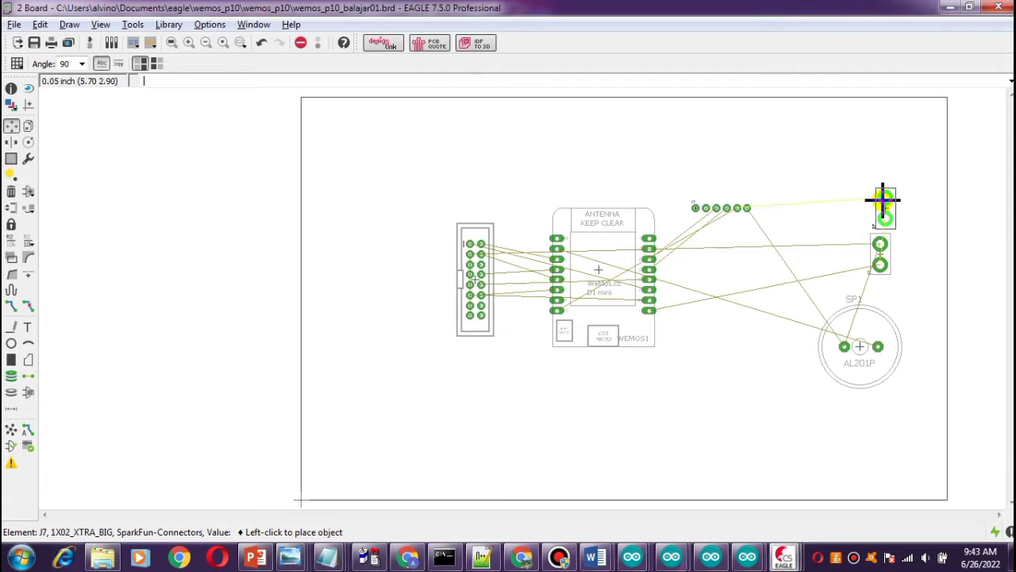
pyautogui.click(879, 200)
# Shift J4 down slightly and rotate the speaker SP1 to 180°.
pyautogui.click(878, 264)
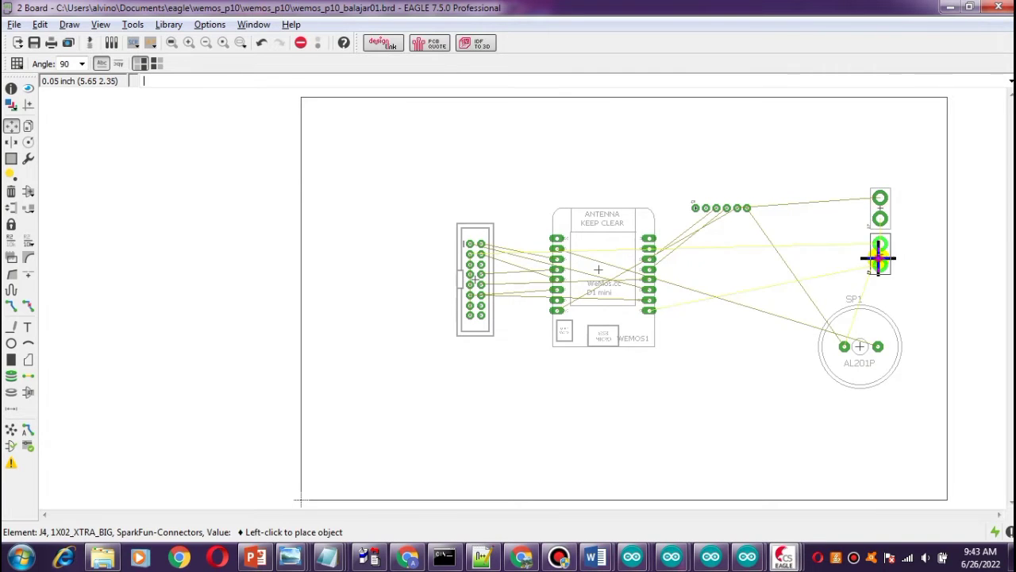
pyautogui.click(878, 271)
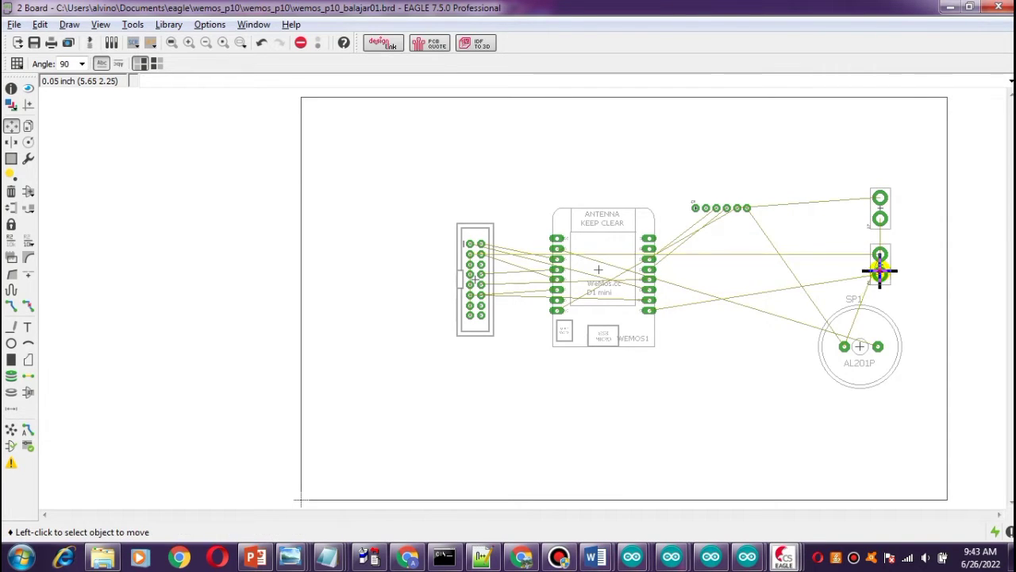
pyautogui.click(858, 350)
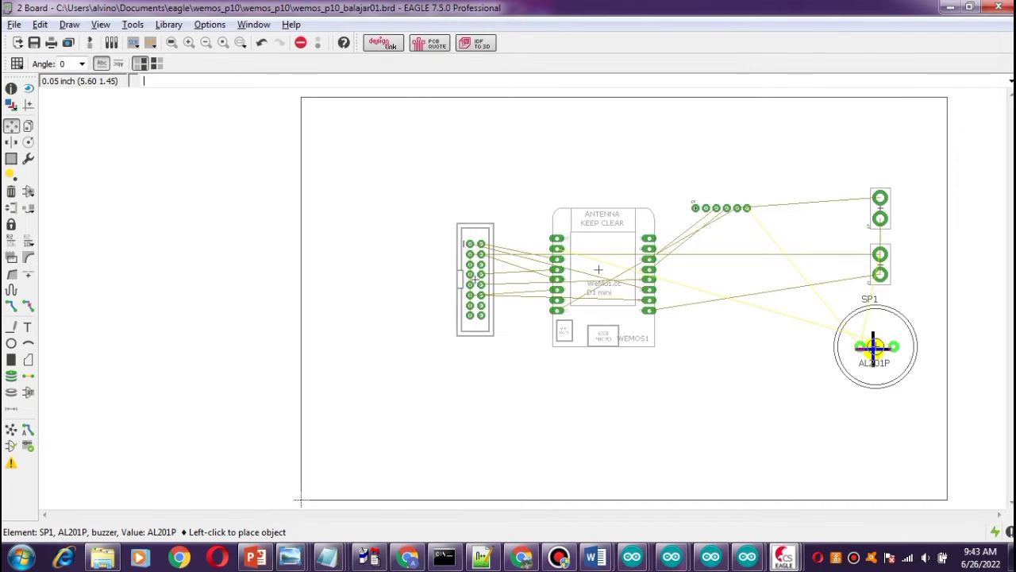
pyautogui.rightClick(871, 346)
pyautogui.rightClick(883, 340)
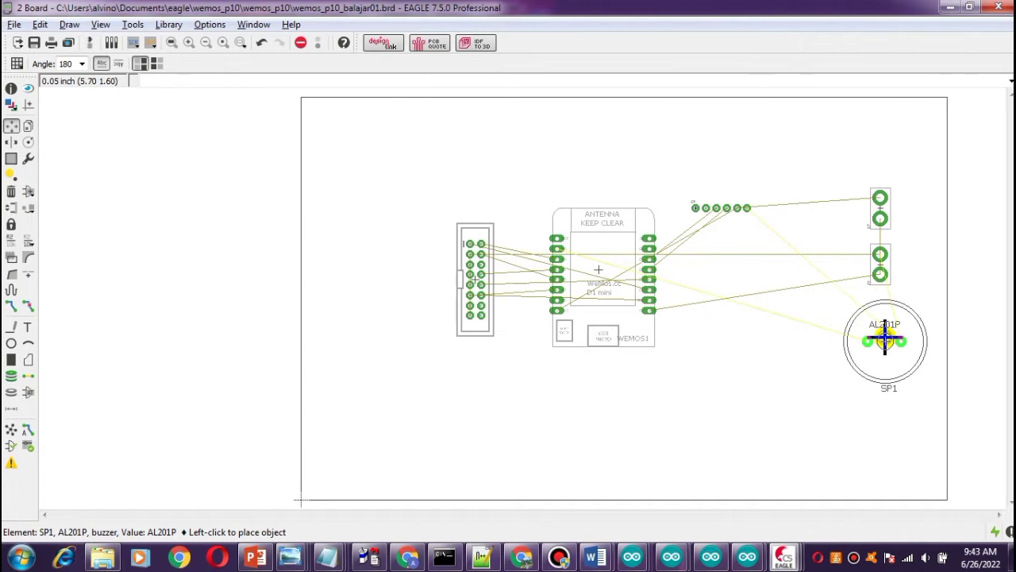
pyautogui.click(874, 339)
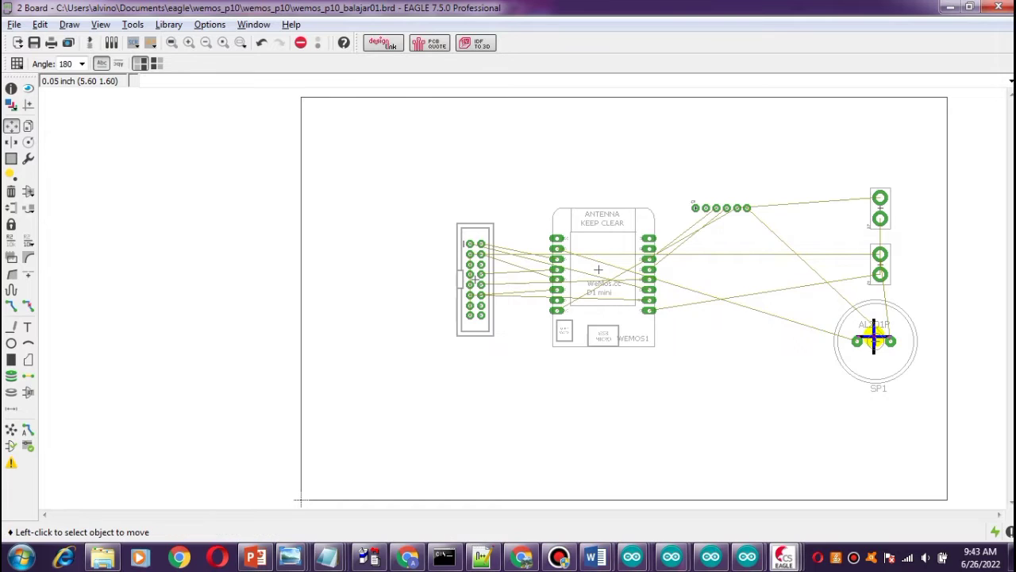
# Run the Autorouter with the Top layer's preferred direction set to N/A and start the routing variants.
pyautogui.scroll(-1, 644, 445)
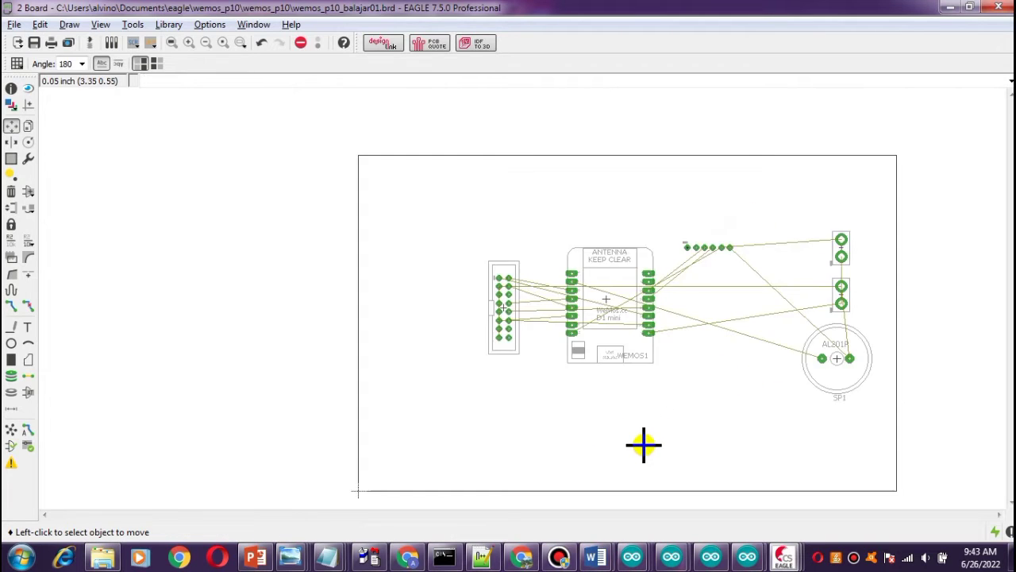
pyautogui.scroll(2, 644, 434)
pyautogui.scroll(-1, 644, 434)
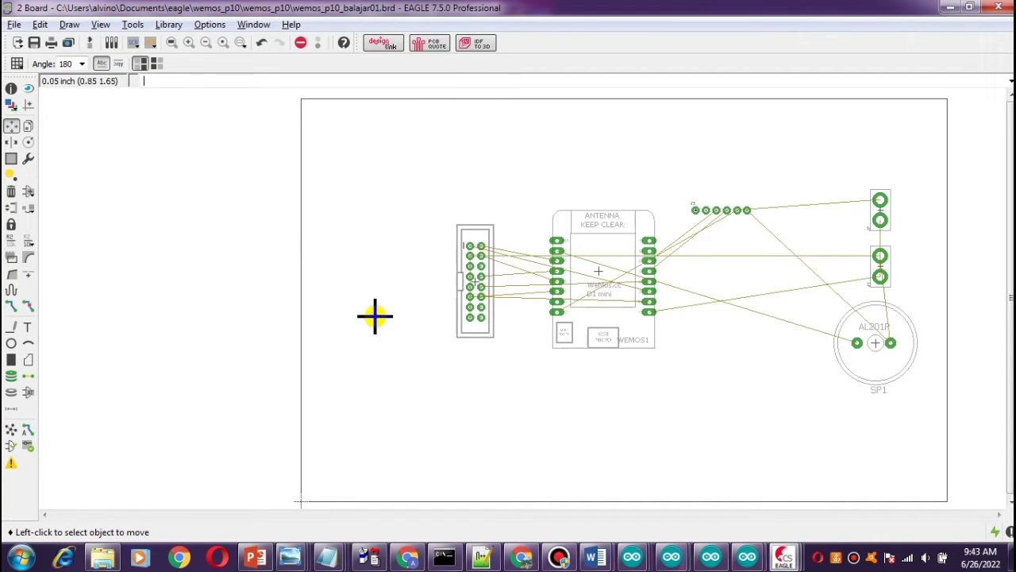
pyautogui.click(133, 25)
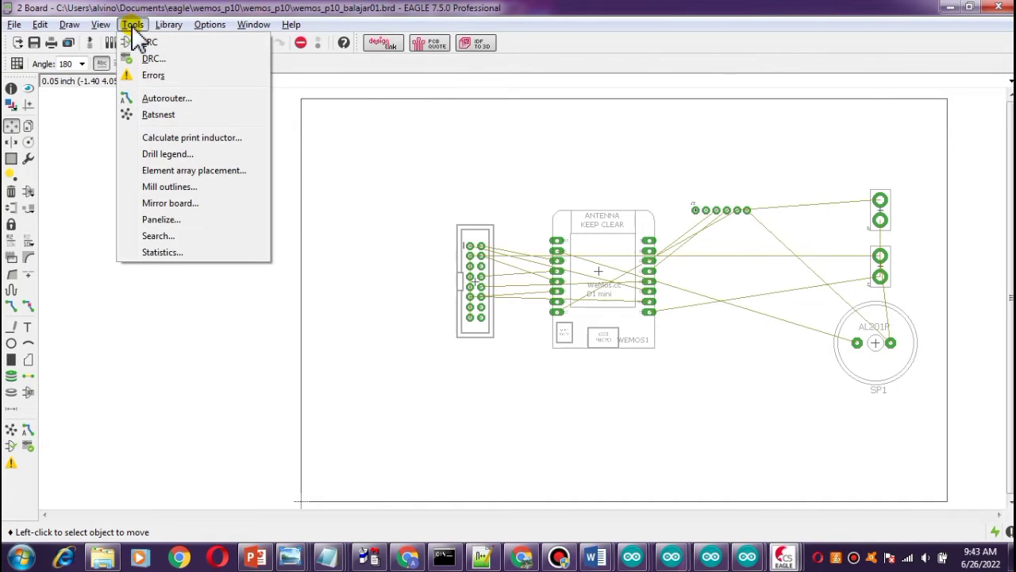
pyautogui.click(159, 98)
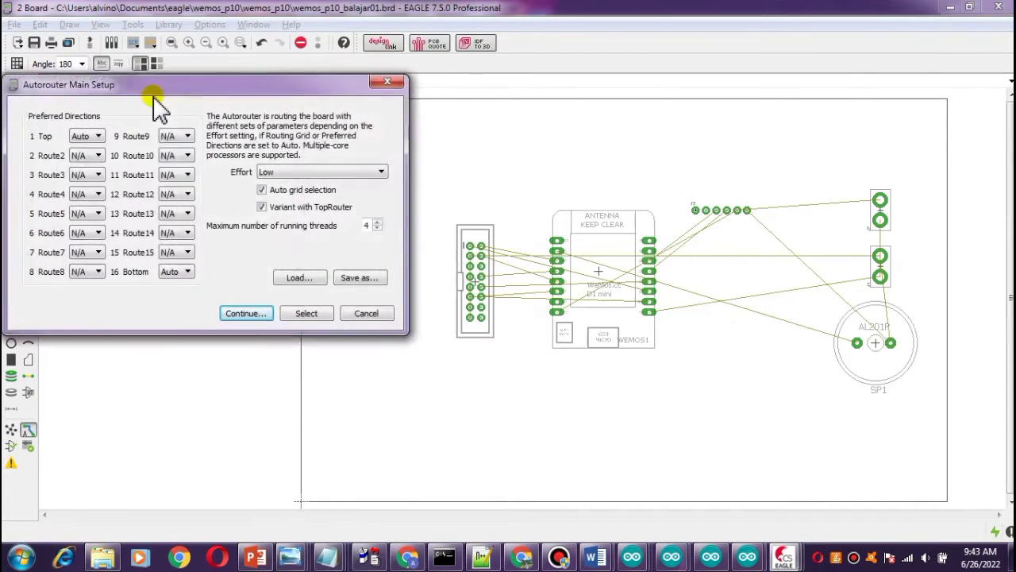
pyautogui.moveTo(215, 86); pyautogui.dragTo(226, 123)
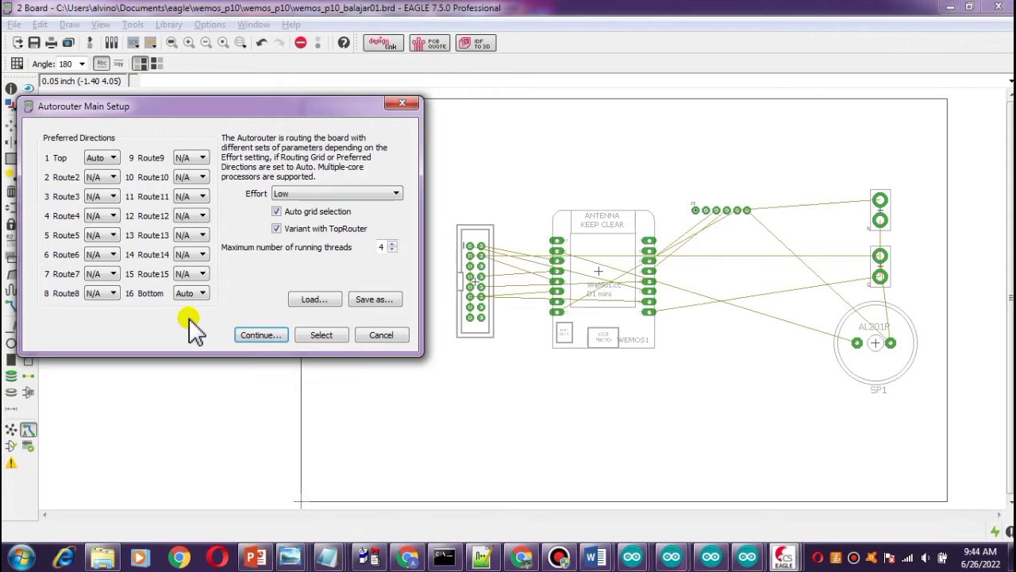
pyautogui.click(108, 157)
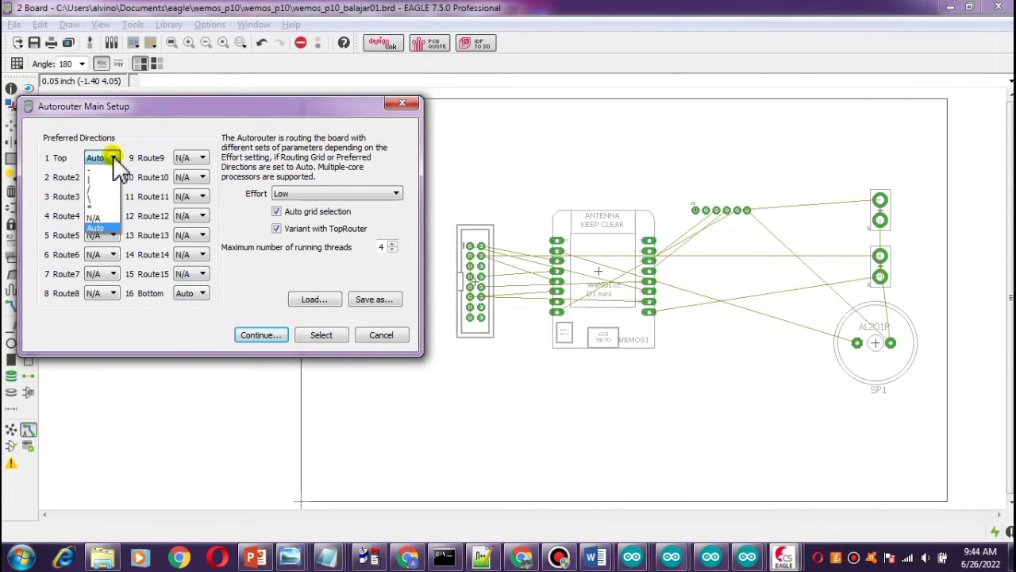
pyautogui.click(95, 218)
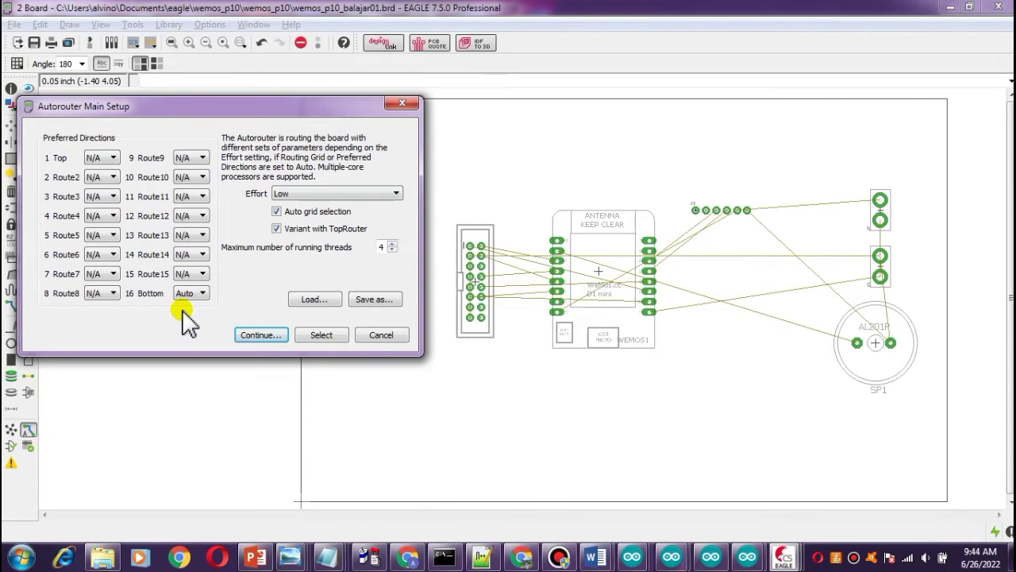
pyautogui.click(266, 334)
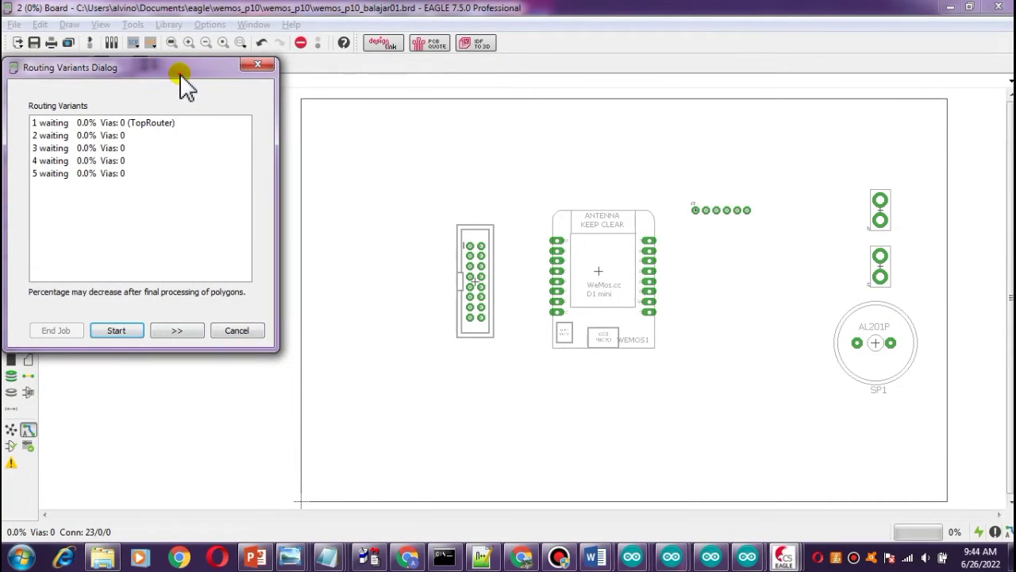
pyautogui.moveTo(180, 77); pyautogui.dragTo(183, 116)
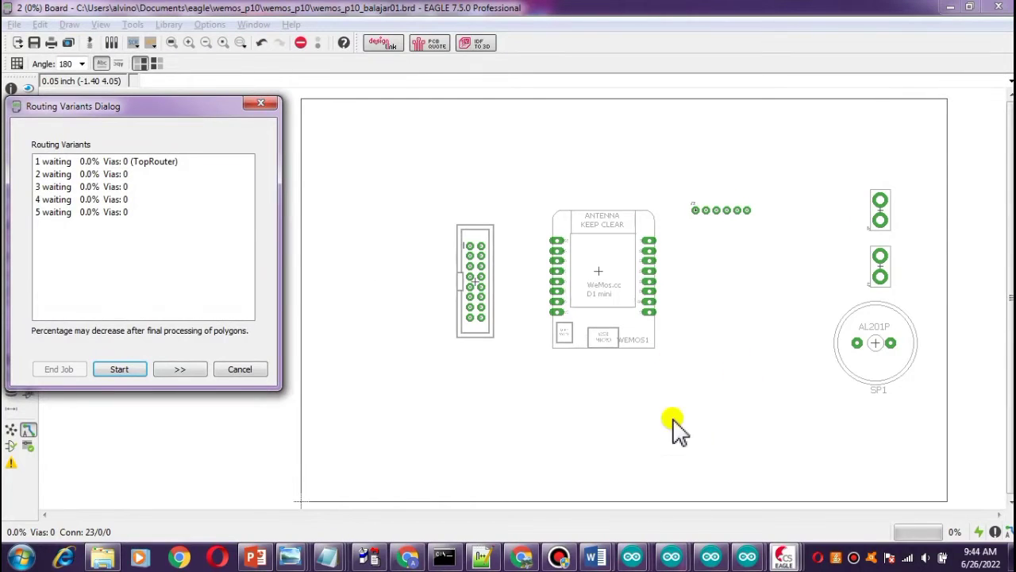
pyautogui.click(124, 371)
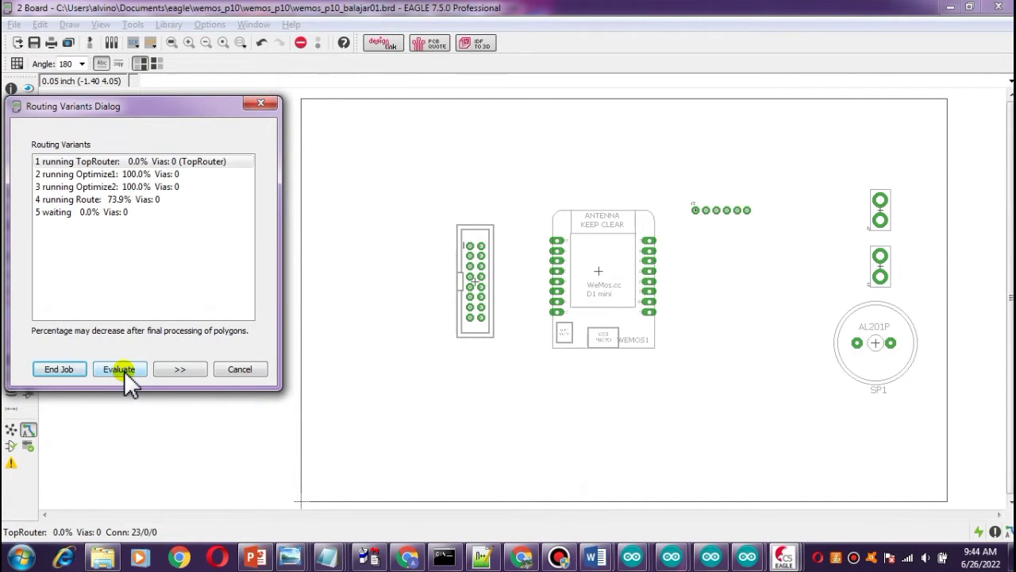
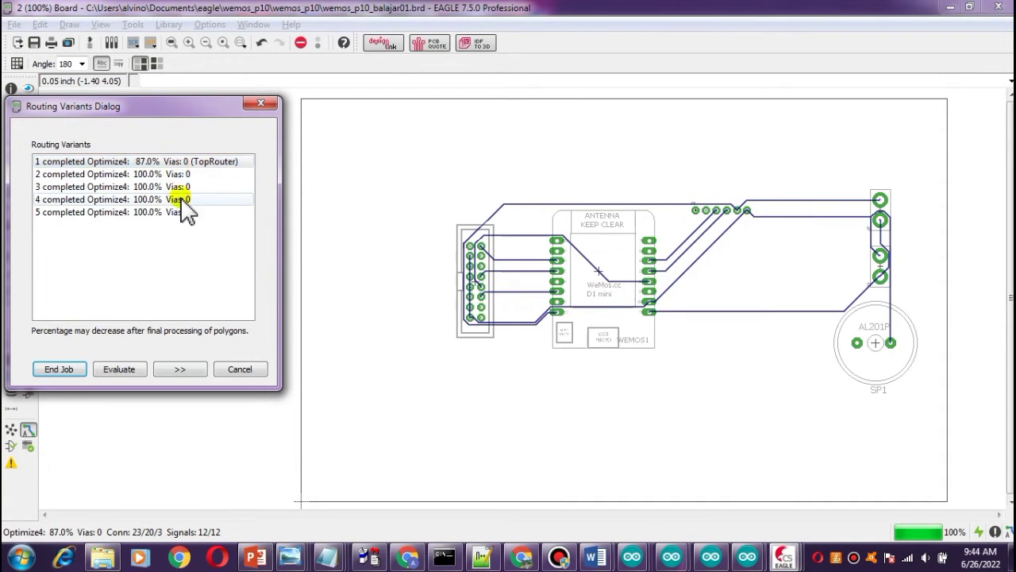
# Compare the autorouter's routing variants, choose variant 4, and end the routing job.
pyautogui.click(107, 175)
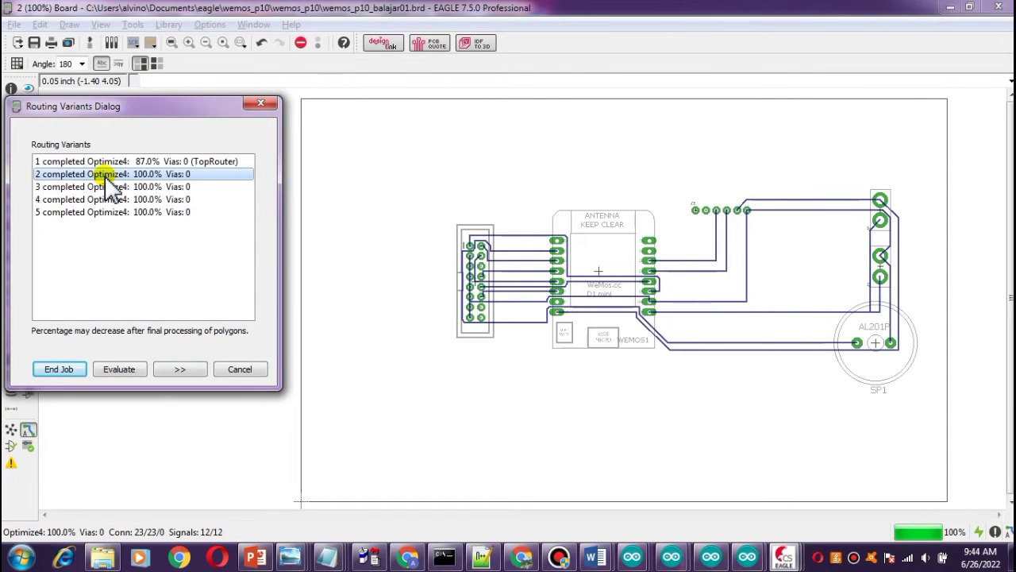
pyautogui.click(117, 187)
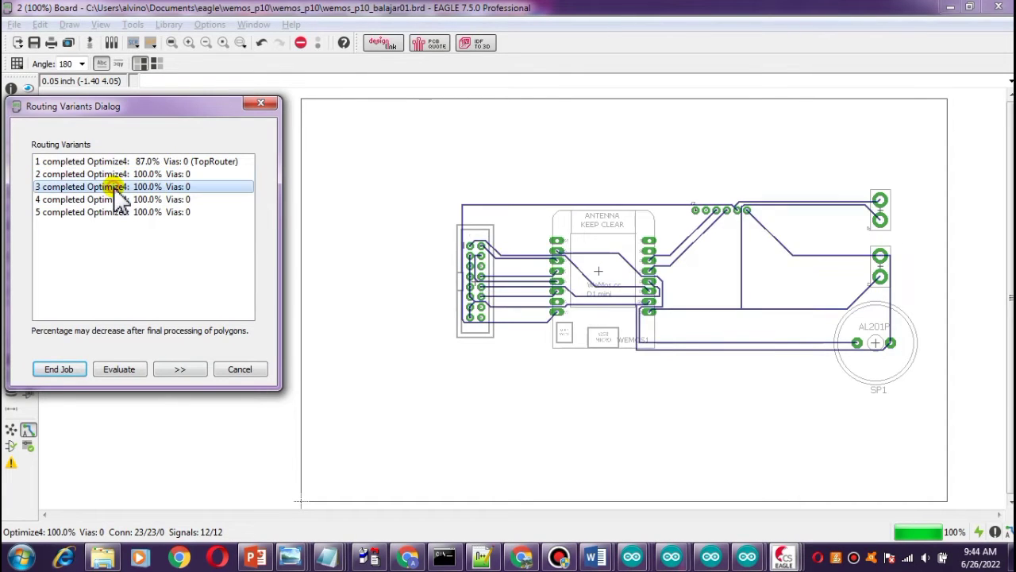
pyautogui.click(116, 199)
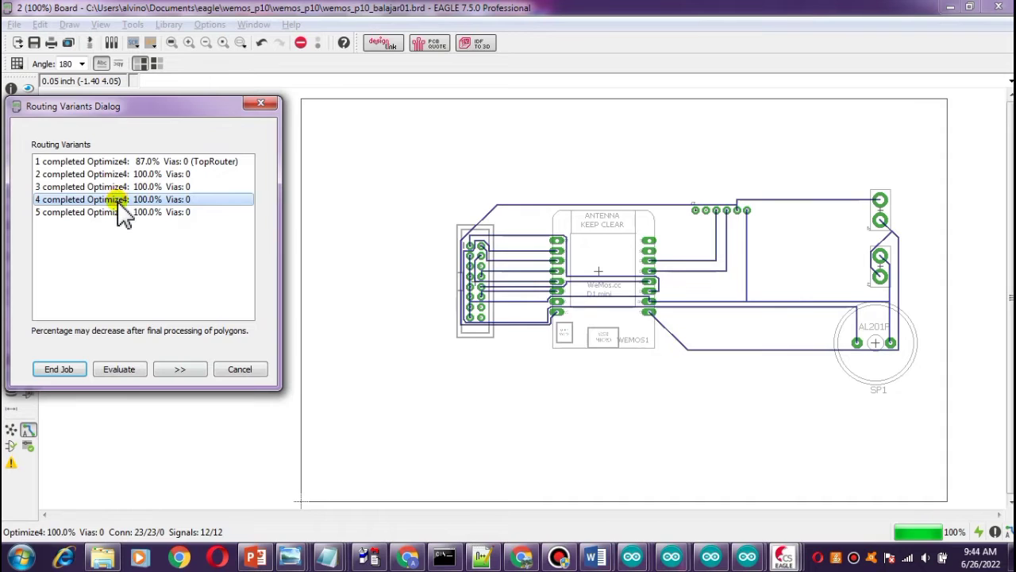
pyautogui.click(118, 212)
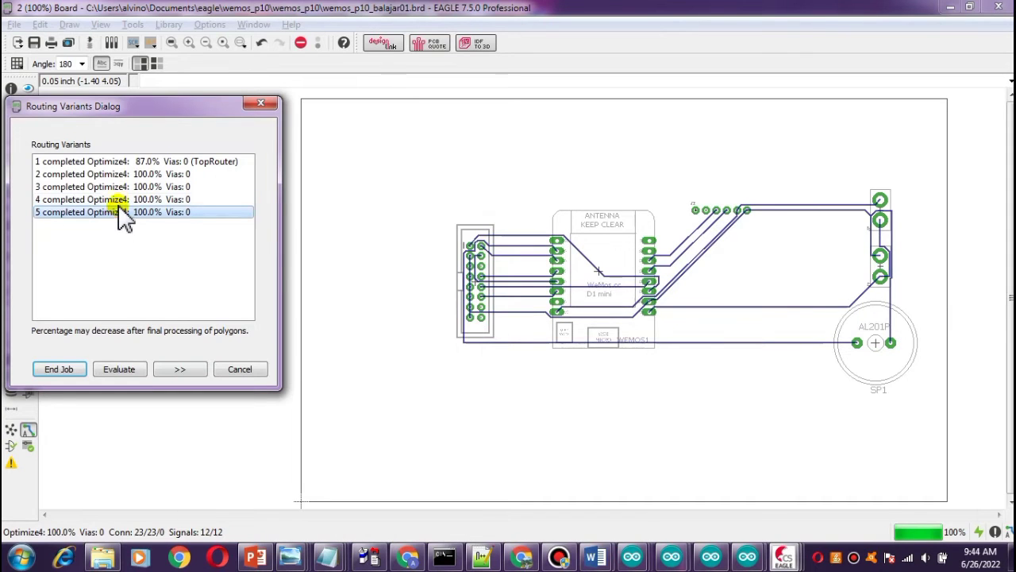
pyautogui.click(119, 200)
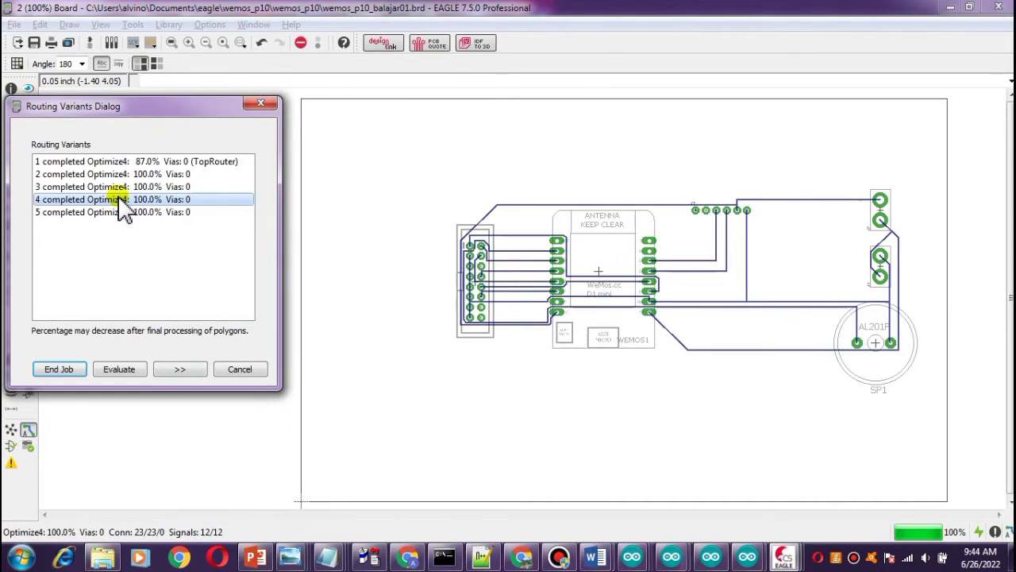
pyautogui.click(117, 189)
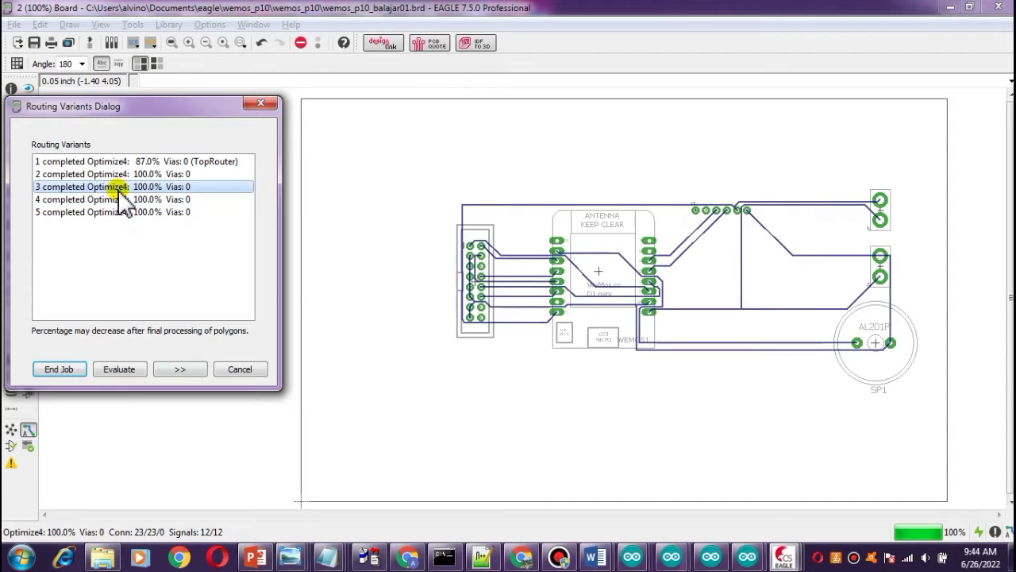
pyautogui.click(121, 174)
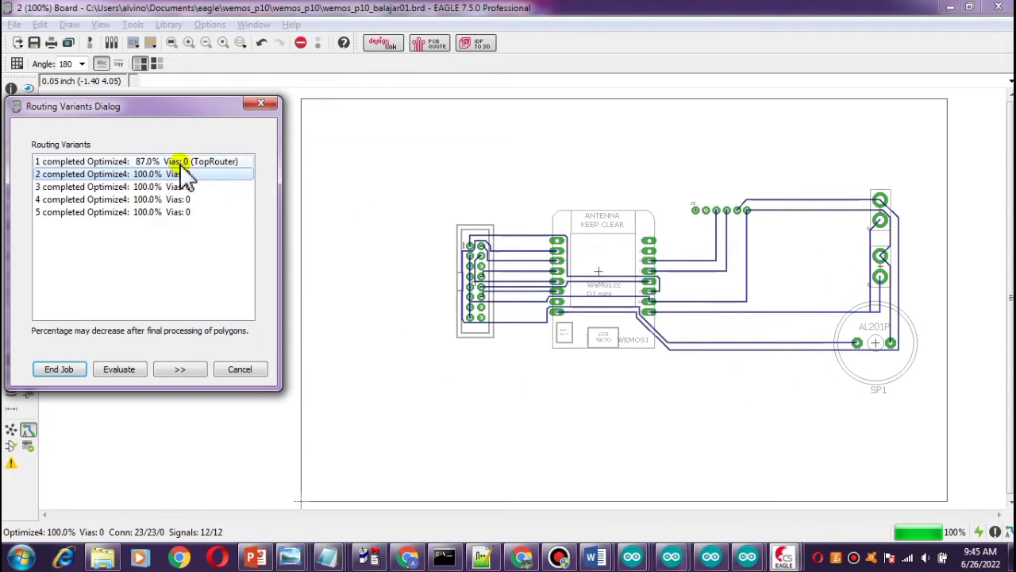
pyautogui.click(155, 188)
pyautogui.click(148, 199)
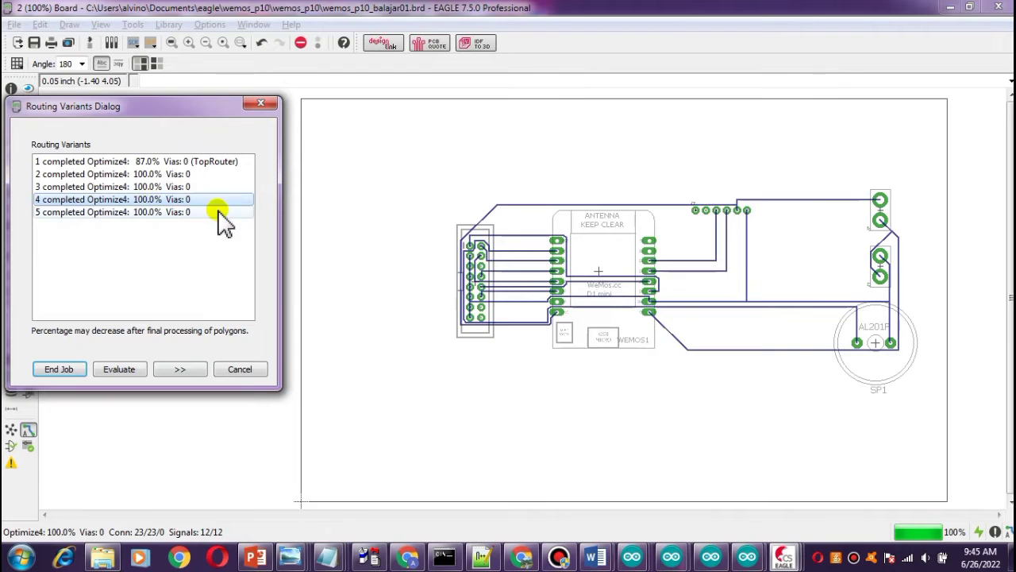
pyautogui.click(63, 369)
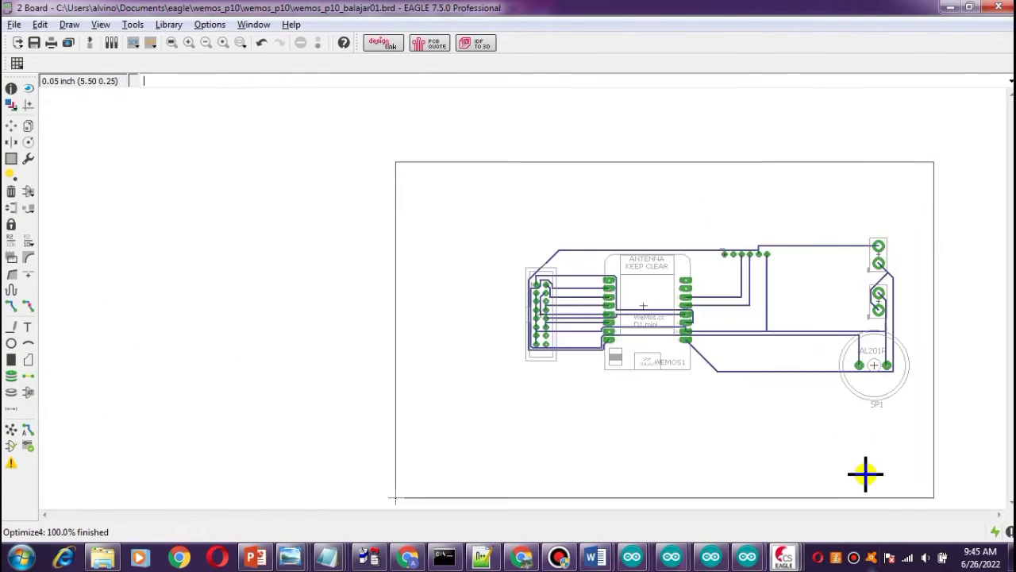
# Set the board display to show only the Bottom and Pads layers.
pyautogui.scroll(2, 873, 465)
pyautogui.scroll(-1, 889, 458)
pyautogui.scroll(1, 898, 454)
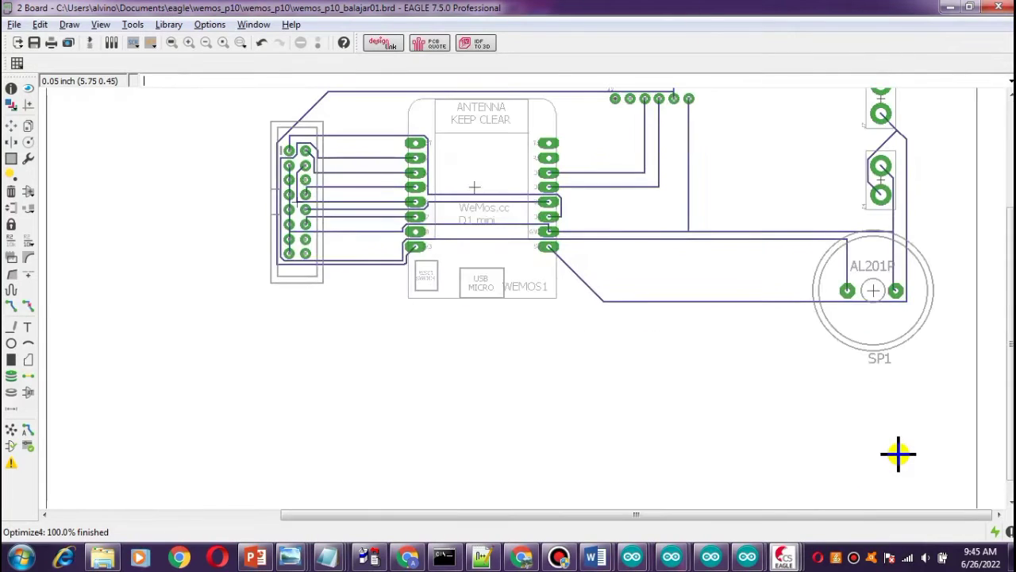
pyautogui.scroll(-1, 898, 454)
pyautogui.moveTo(1010, 365); pyautogui.dragTo(1010, 307)
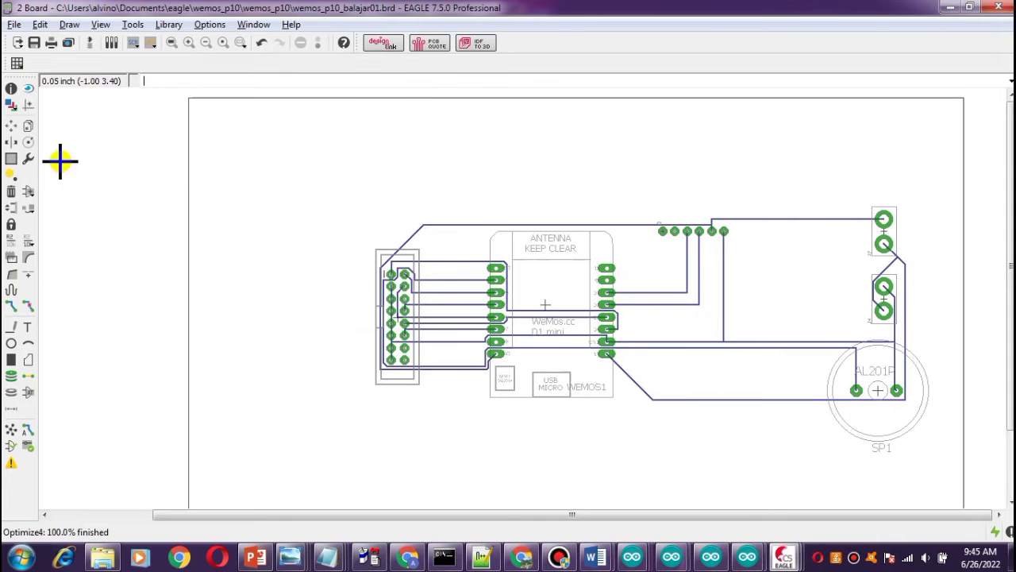
pyautogui.click(11, 105)
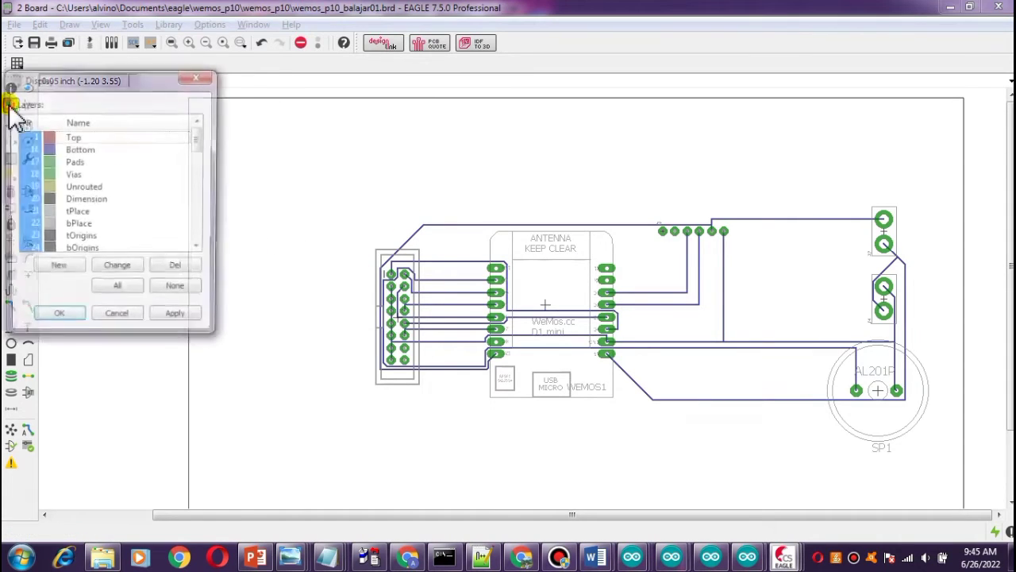
pyautogui.click(186, 290)
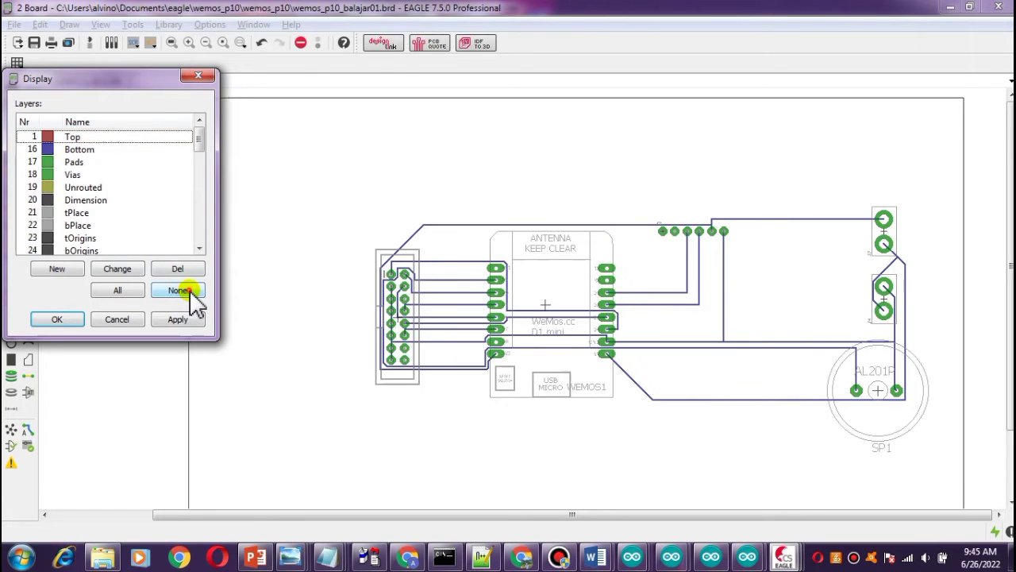
pyautogui.click(33, 150)
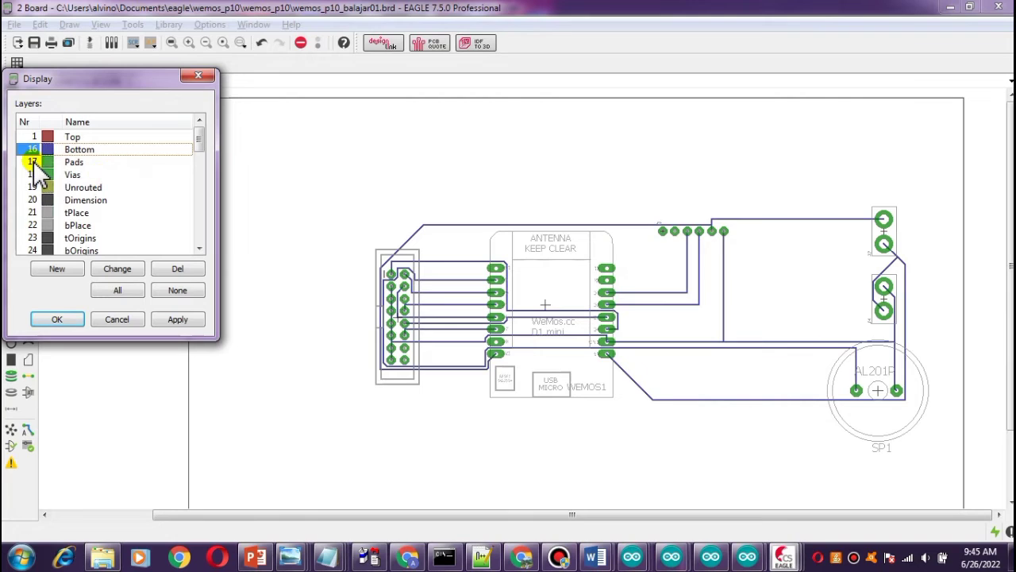
pyautogui.click(33, 162)
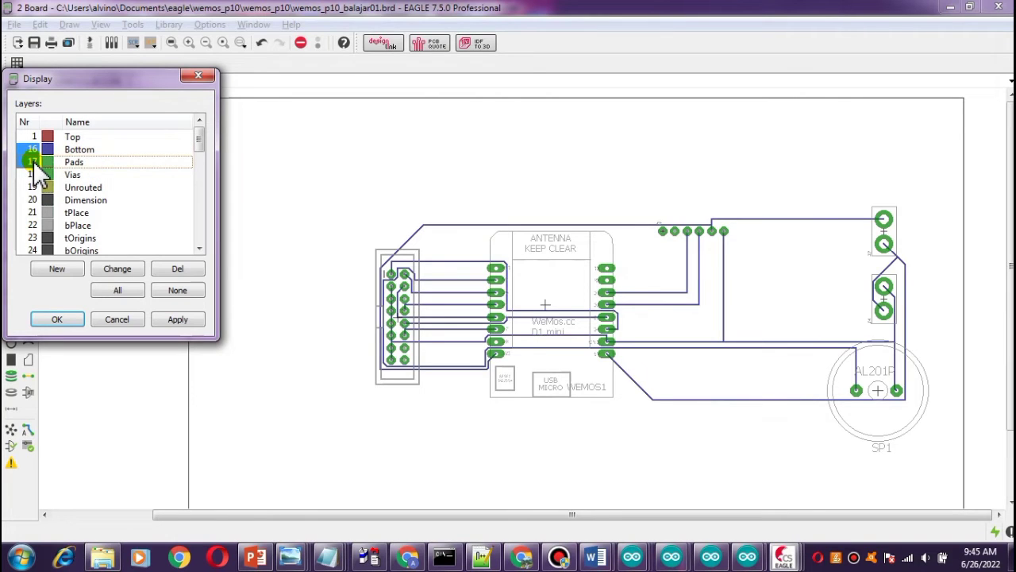
pyautogui.click(184, 322)
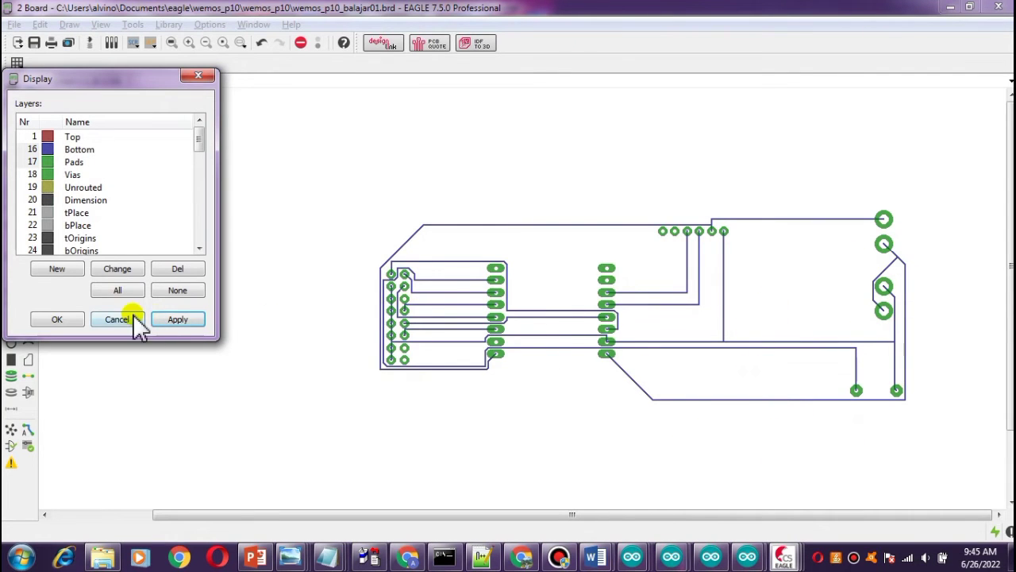
pyautogui.click(52, 319)
# Inspect the routed bottom-layer traces between the headers, the WeMos pads and the speaker.
pyautogui.scroll(4, 839, 374)
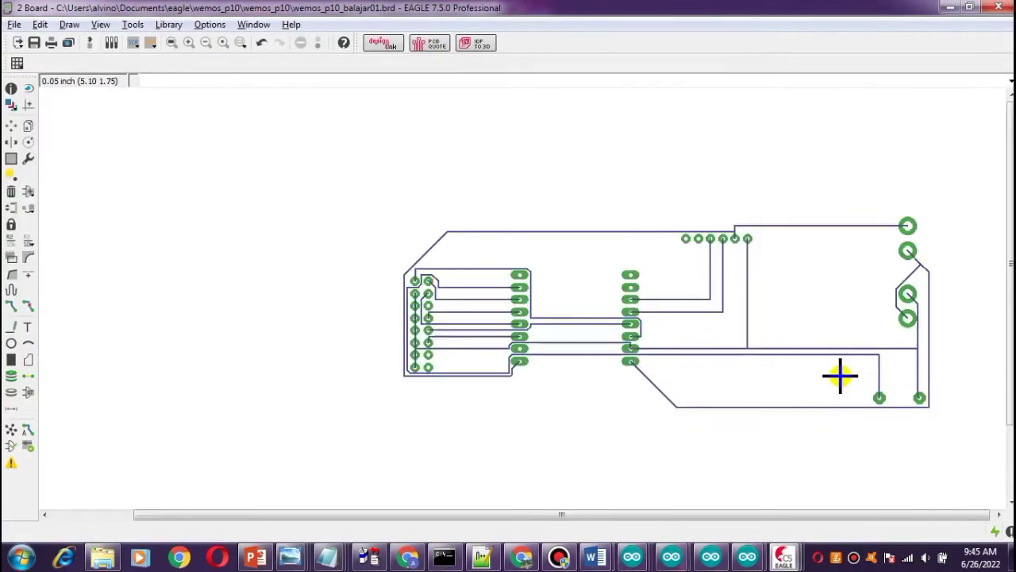
pyautogui.scroll(-1, 839, 371)
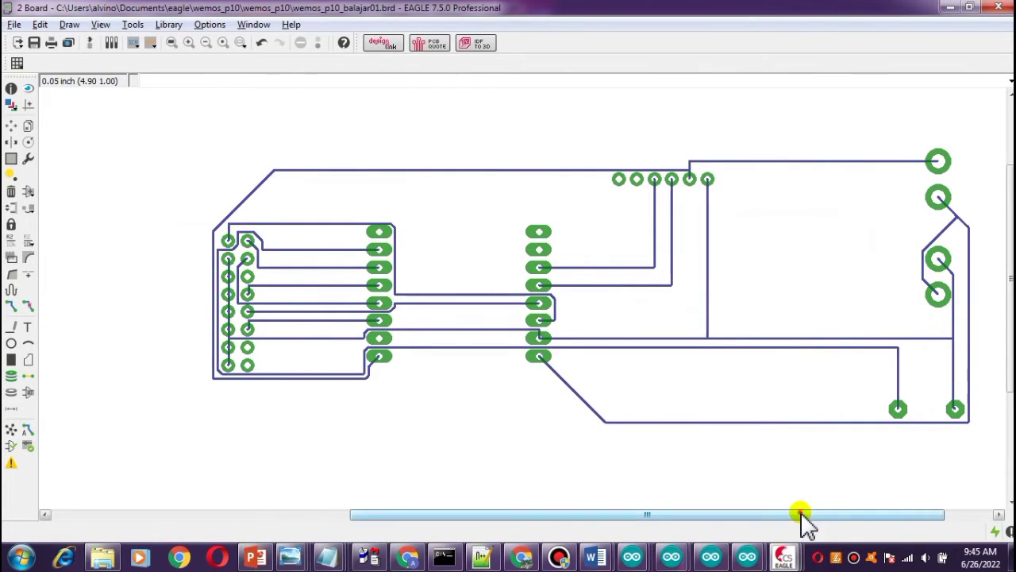
pyautogui.moveTo(800, 511); pyautogui.dragTo(840, 513)
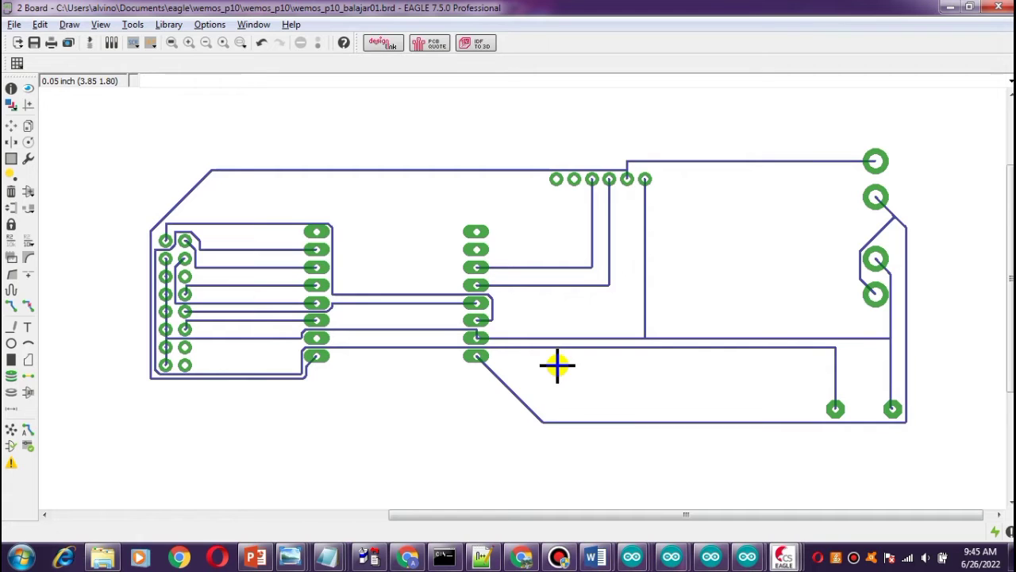
pyautogui.scroll(3, 417, 304)
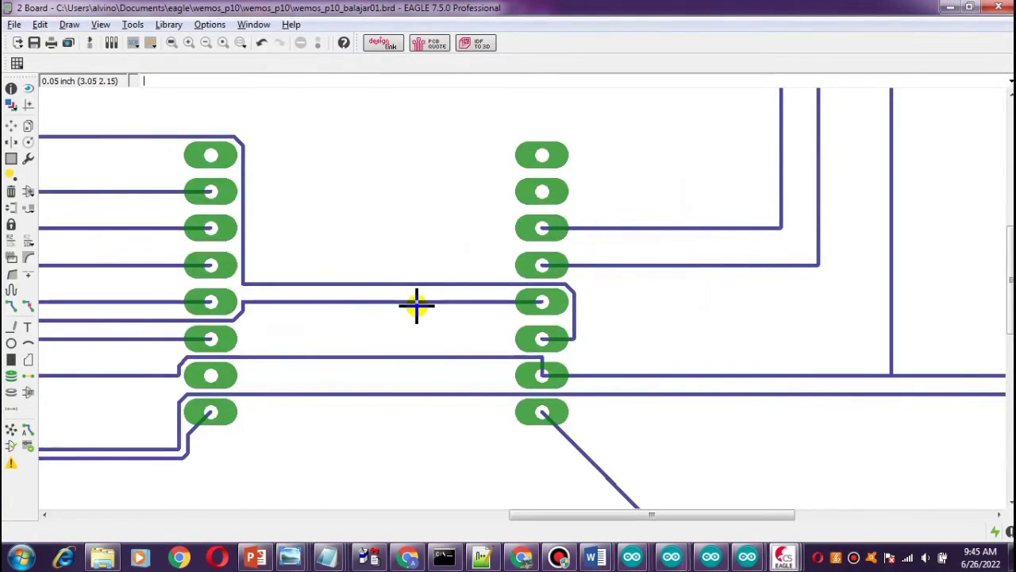
pyautogui.scroll(-5, 416, 304)
pyautogui.scroll(1, 416, 304)
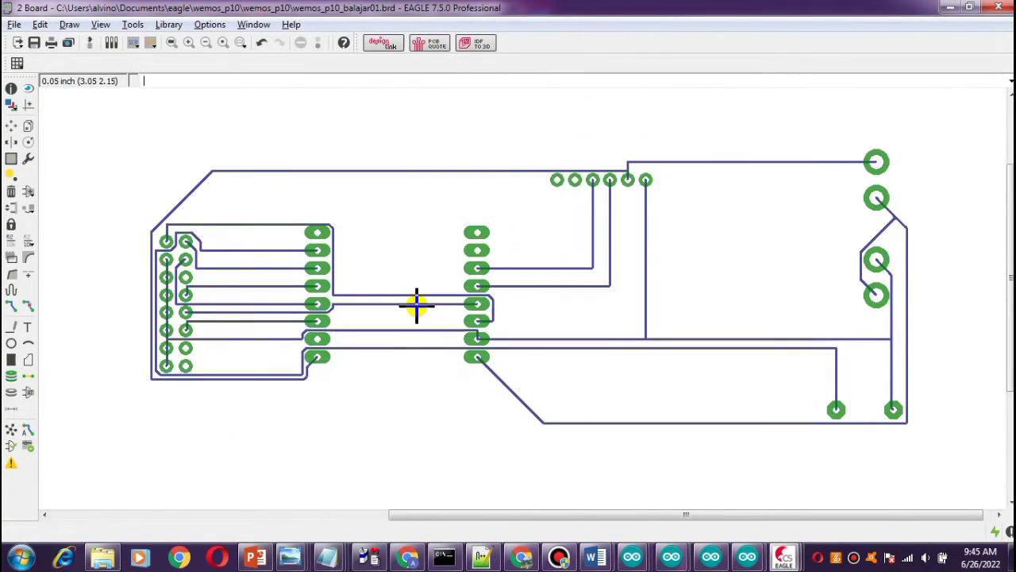
pyautogui.scroll(1, 417, 304)
pyautogui.scroll(-1, 417, 304)
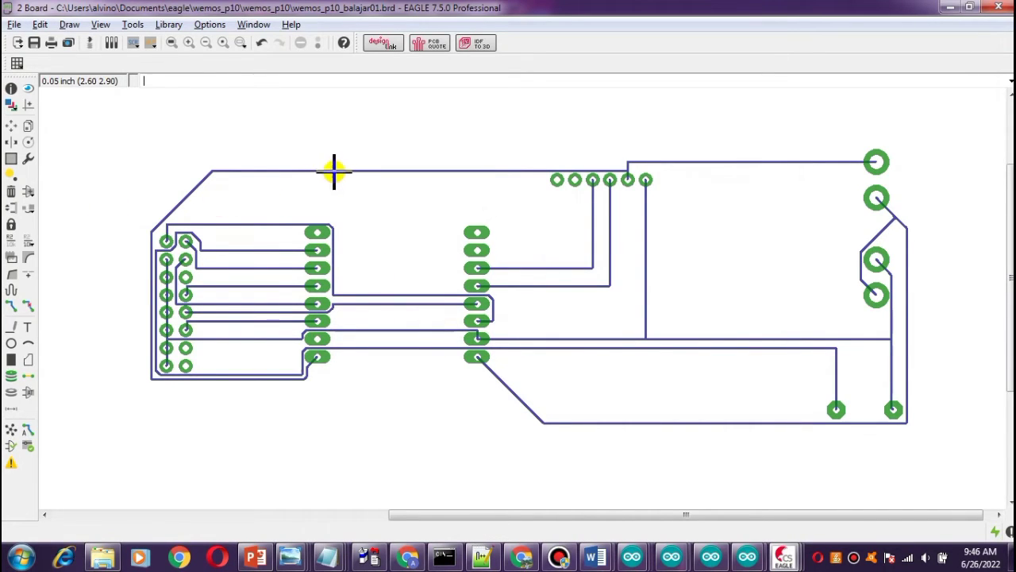
# Set the width of the vertical GND trace to 0.05 in its properties.
pyautogui.rightClick(644, 284)
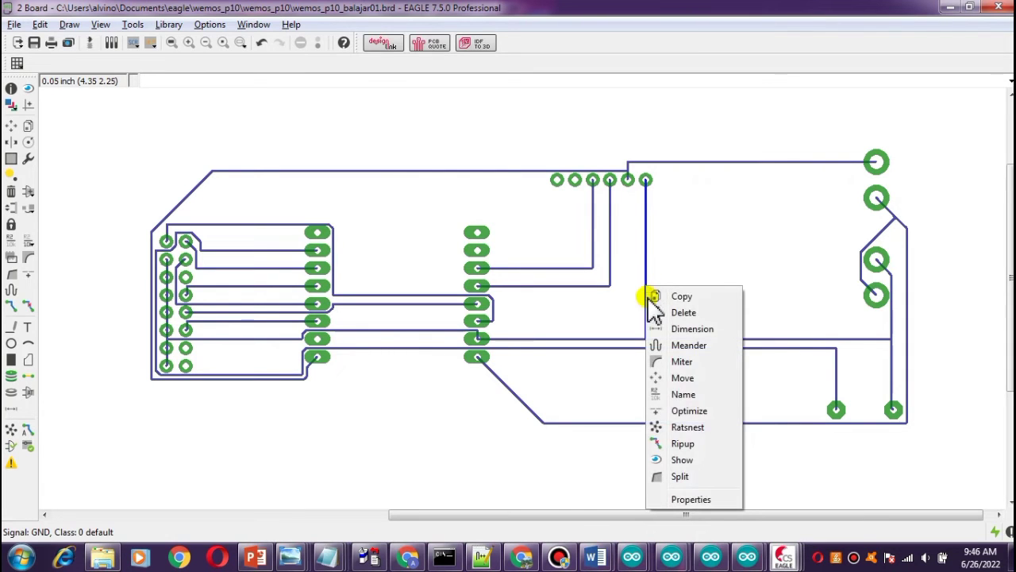
pyautogui.click(684, 498)
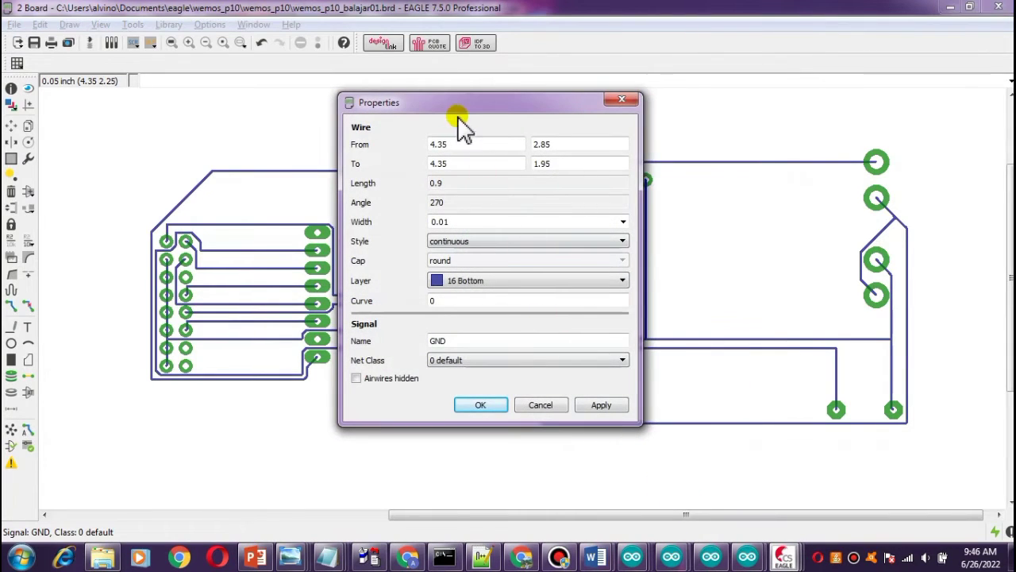
pyautogui.moveTo(458, 111); pyautogui.dragTo(249, 108)
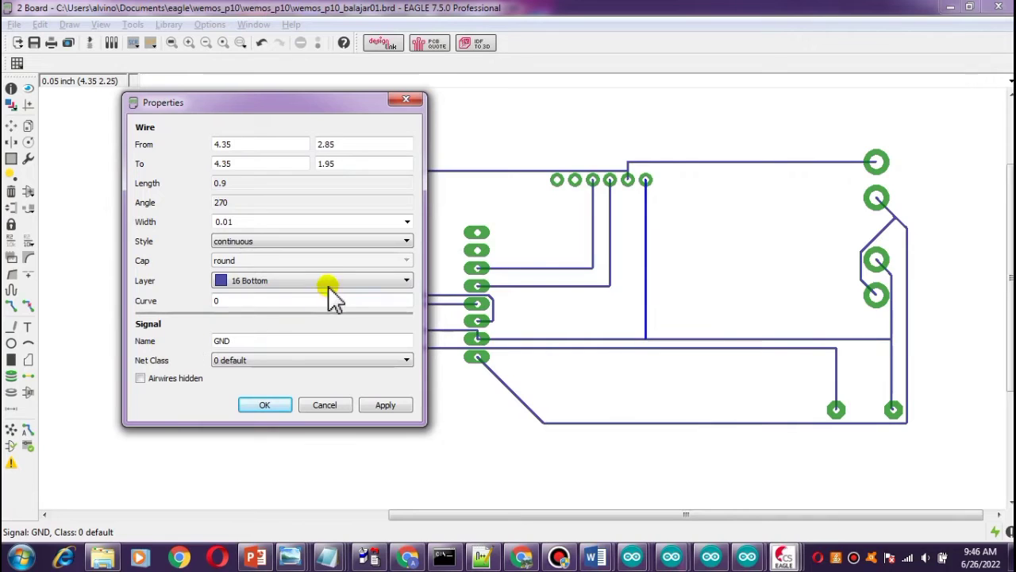
pyautogui.click(407, 222)
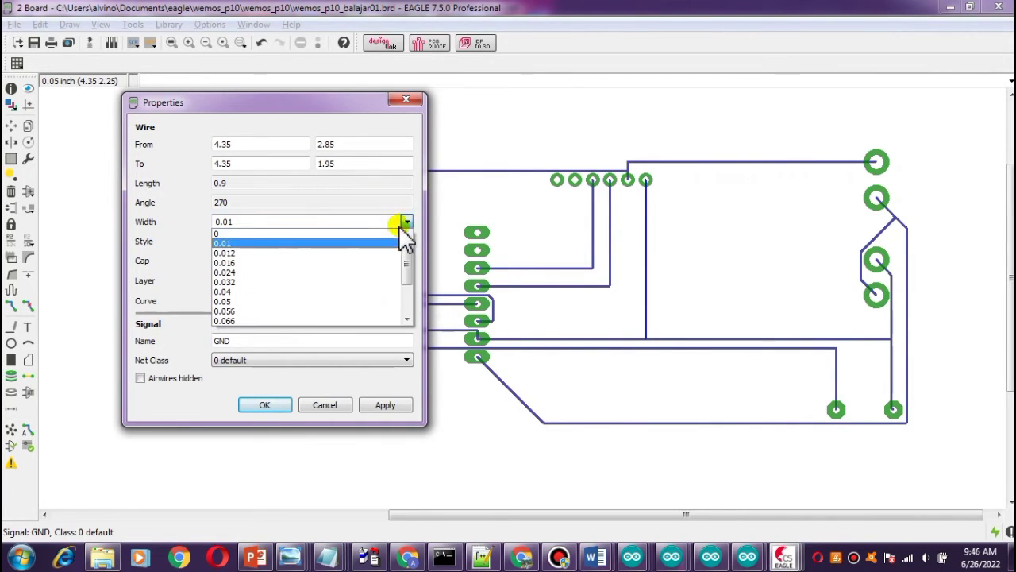
pyautogui.scroll(-2, 306, 305)
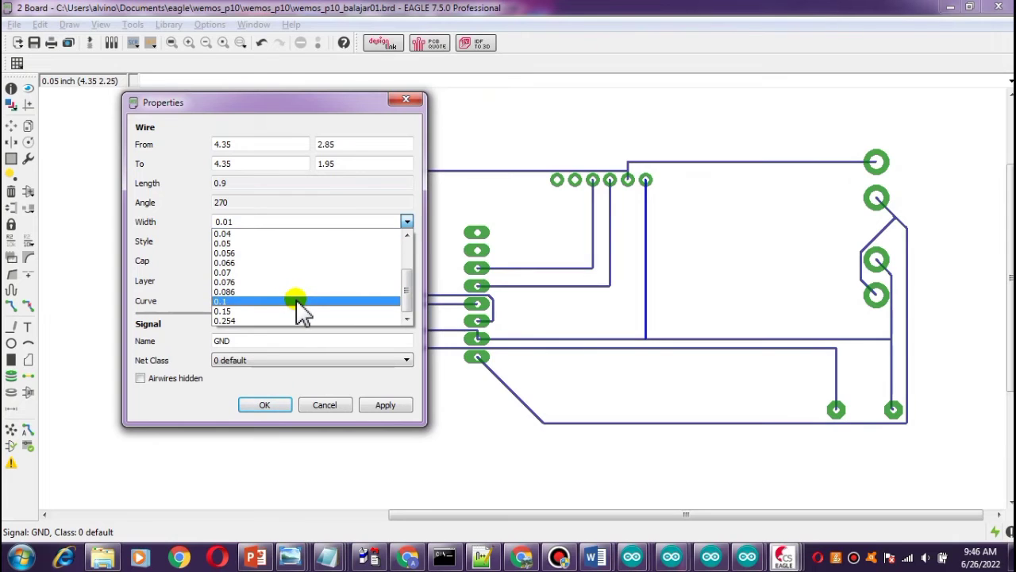
pyautogui.click(300, 301)
pyautogui.click(373, 406)
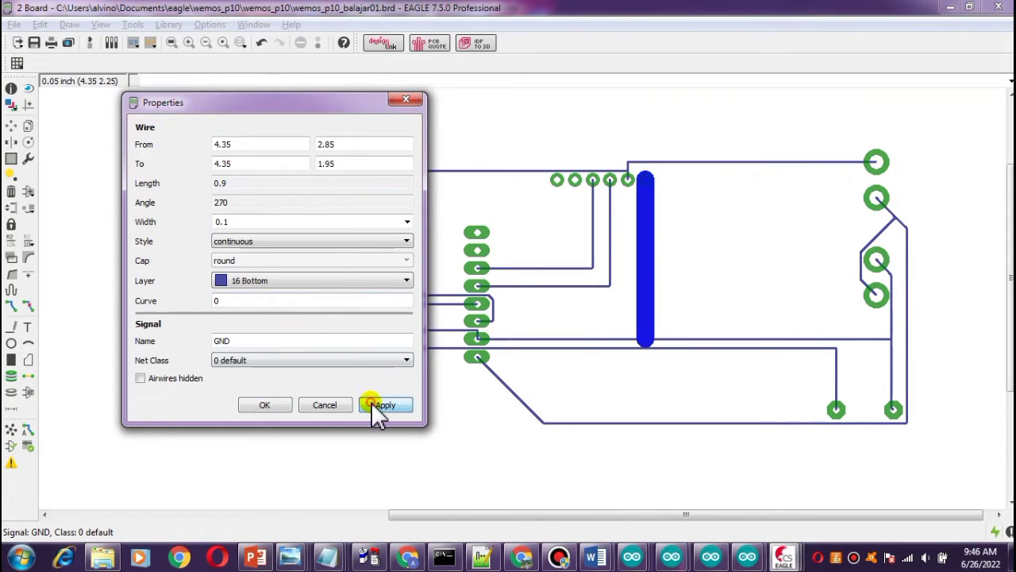
pyautogui.click(407, 222)
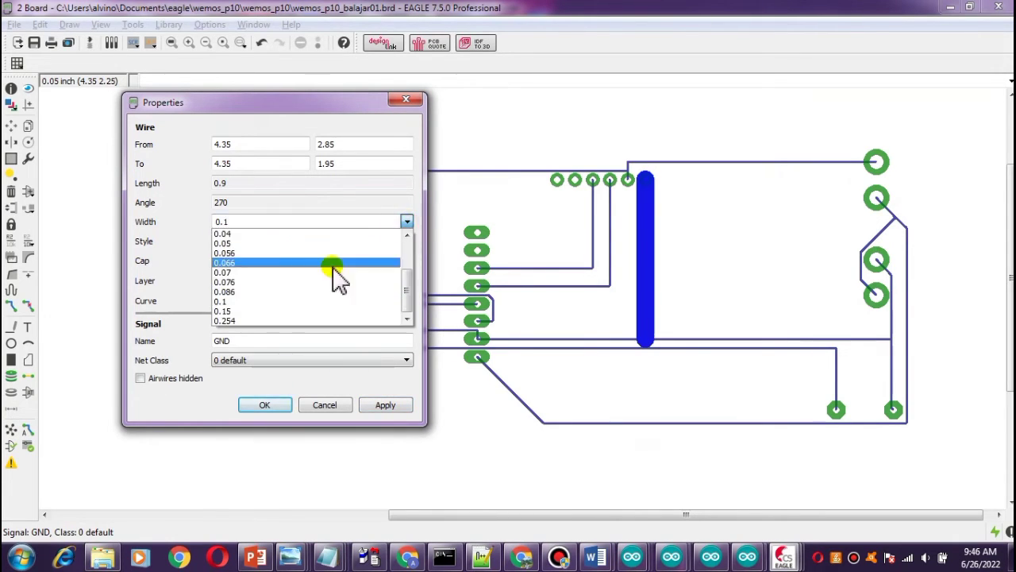
pyautogui.scroll(2, 325, 286)
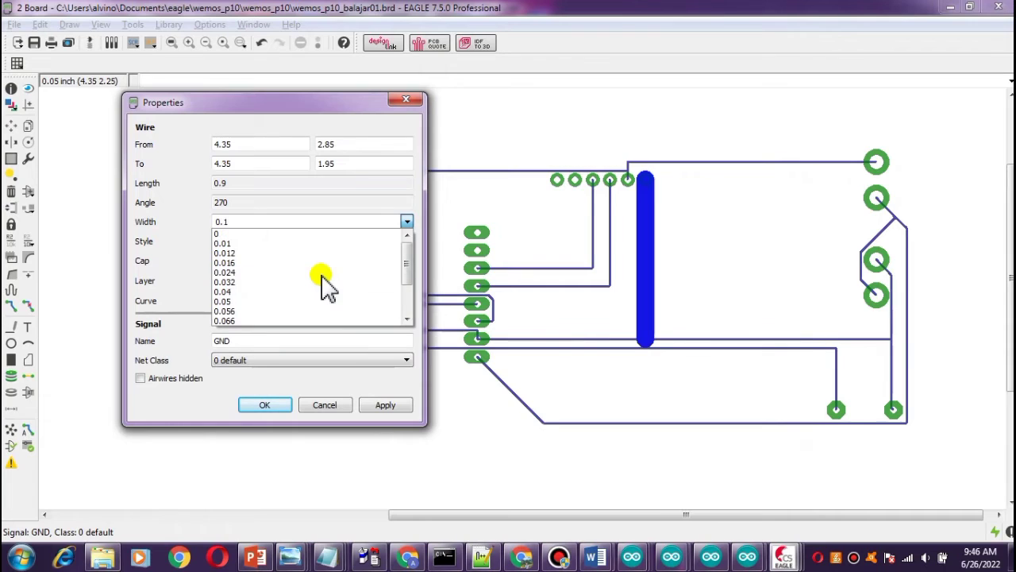
pyautogui.click(283, 300)
pyautogui.click(371, 406)
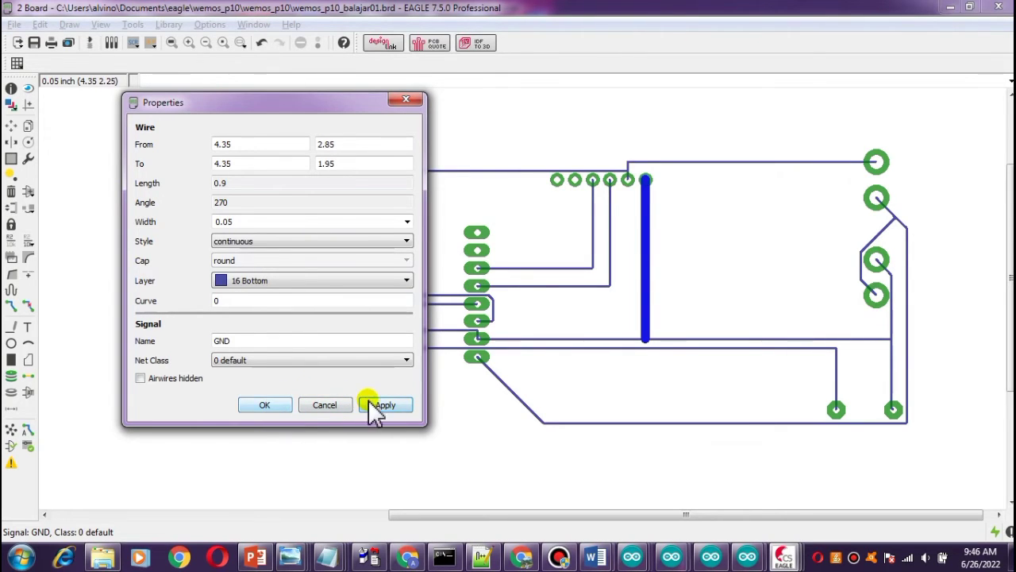
pyautogui.click(270, 406)
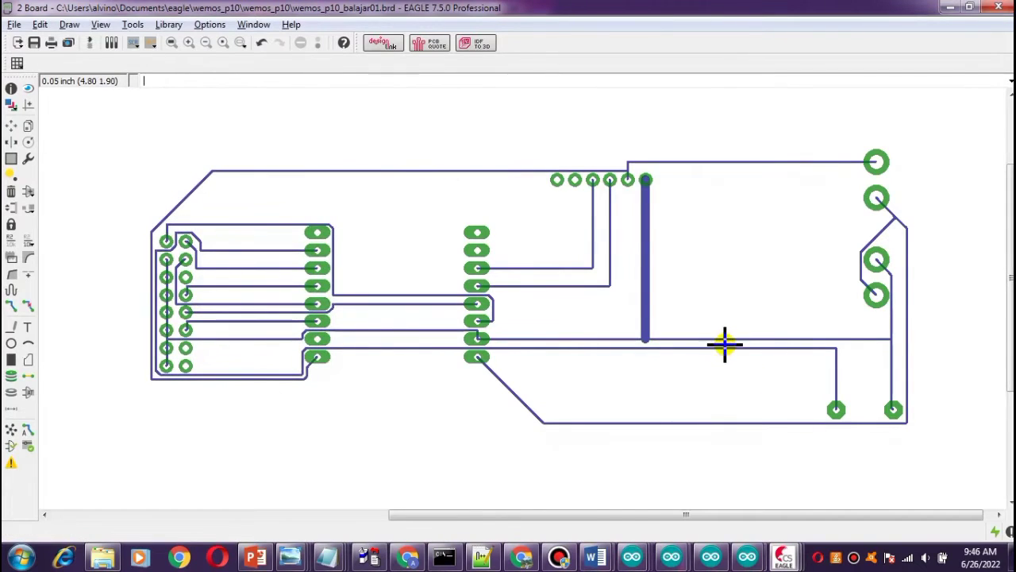
# Set the width of the horizontal GND trace to 0.05 in its properties.
pyautogui.rightClick(725, 339)
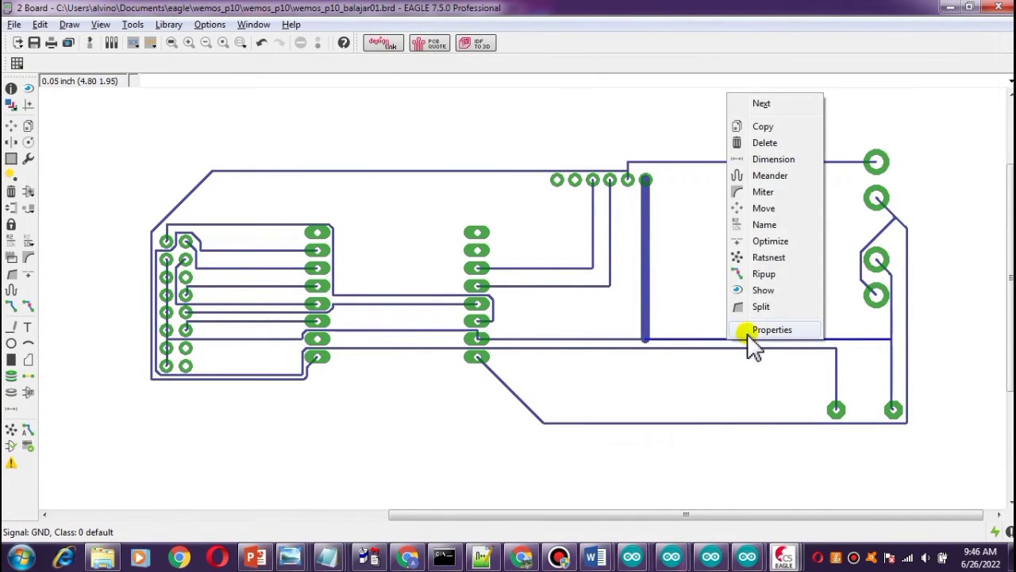
pyautogui.click(760, 329)
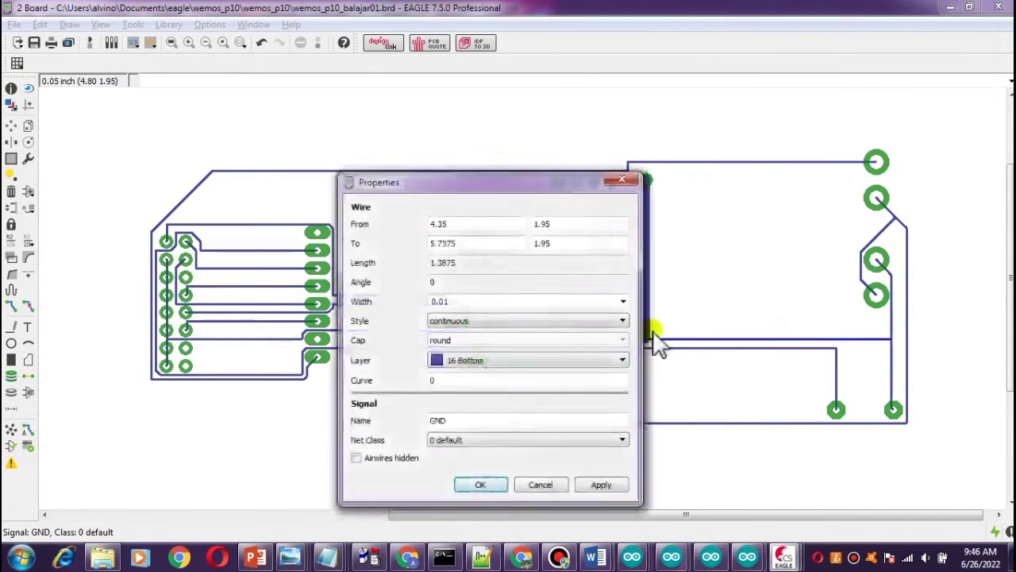
pyautogui.click(624, 301)
pyautogui.click(517, 382)
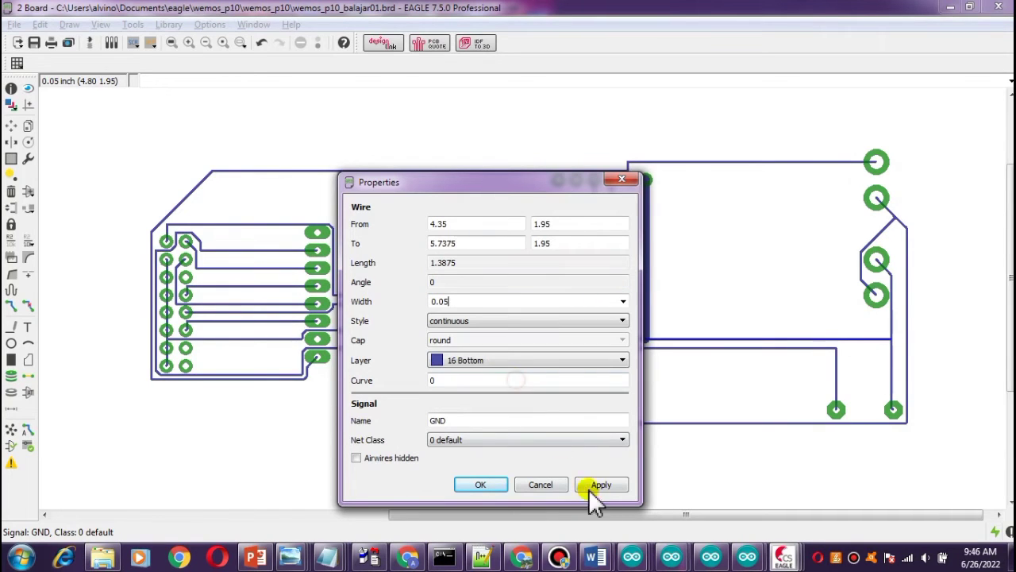
pyautogui.click(599, 486)
pyautogui.click(482, 484)
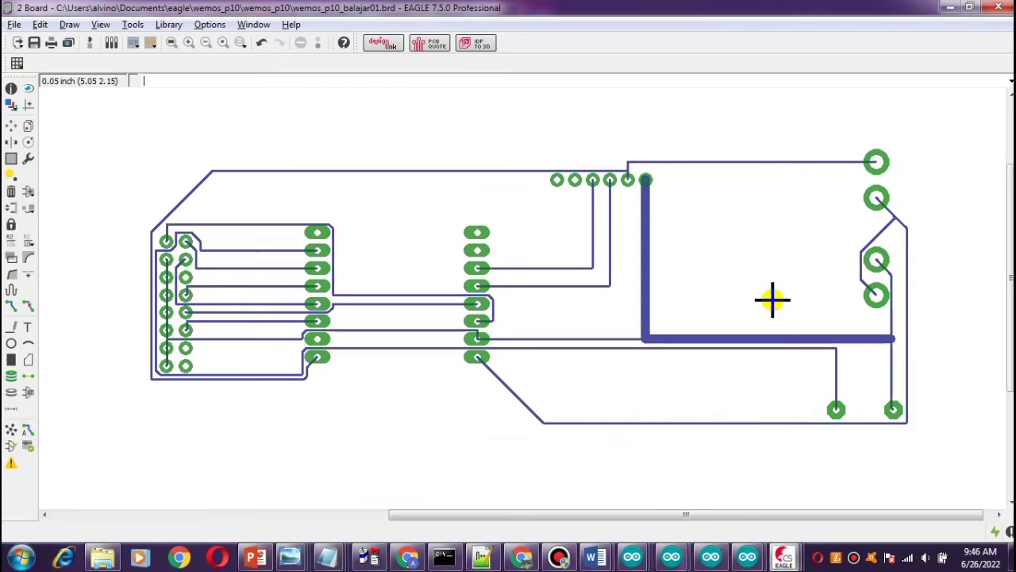
# Set the width of the top TEST trace leading to the speaker pad to 0.05 in its properties.
pyautogui.rightClick(727, 161)
pyautogui.click(776, 373)
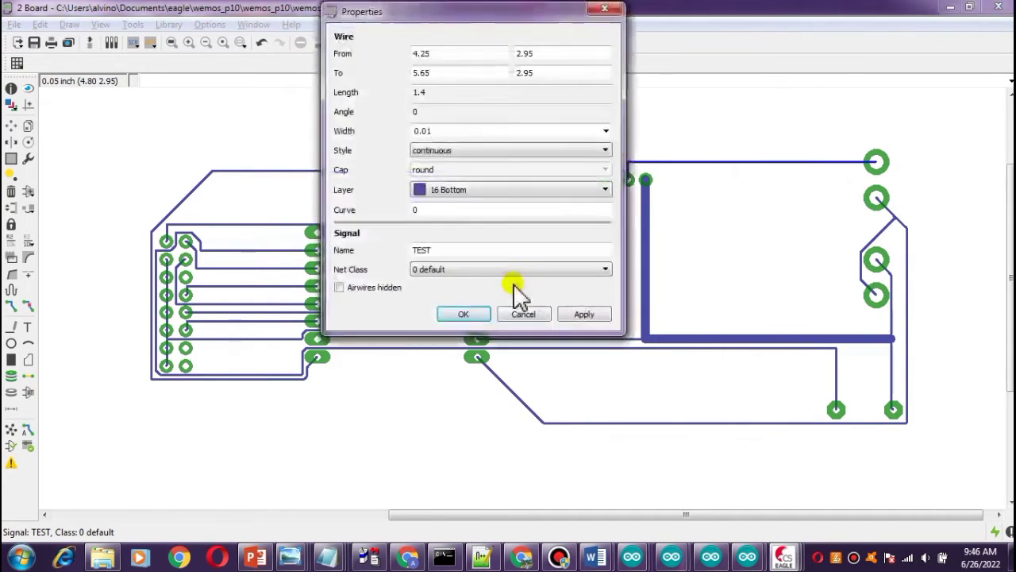
pyautogui.click(605, 131)
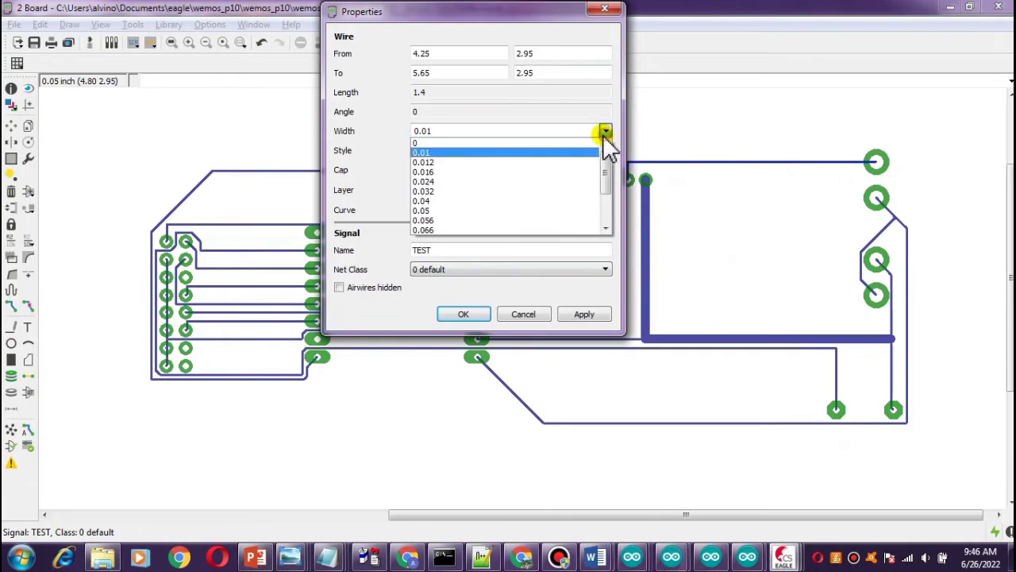
pyautogui.click(516, 211)
pyautogui.click(582, 314)
pyautogui.click(465, 313)
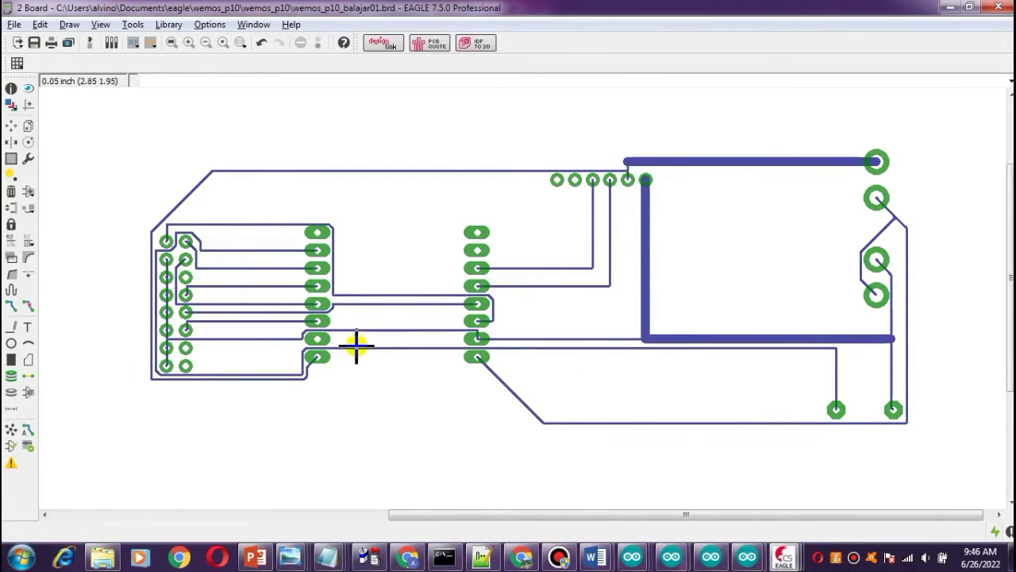
# Inspect the widened traces and the rest of the bottom-layer routing across the board.
pyautogui.scroll(2, 406, 413)
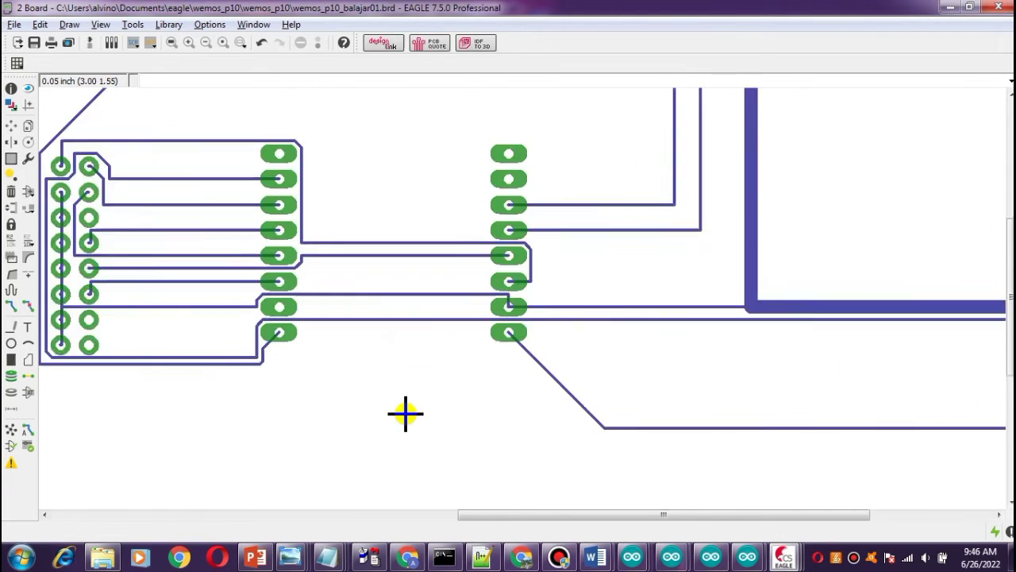
pyautogui.scroll(-1, 406, 412)
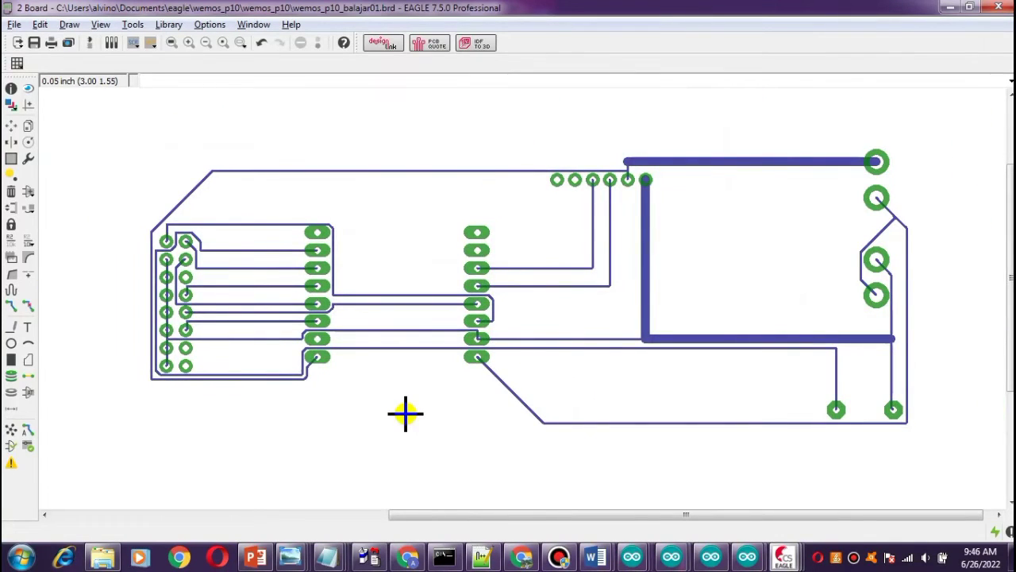
pyautogui.scroll(-1, 405, 413)
pyautogui.scroll(-2, 409, 414)
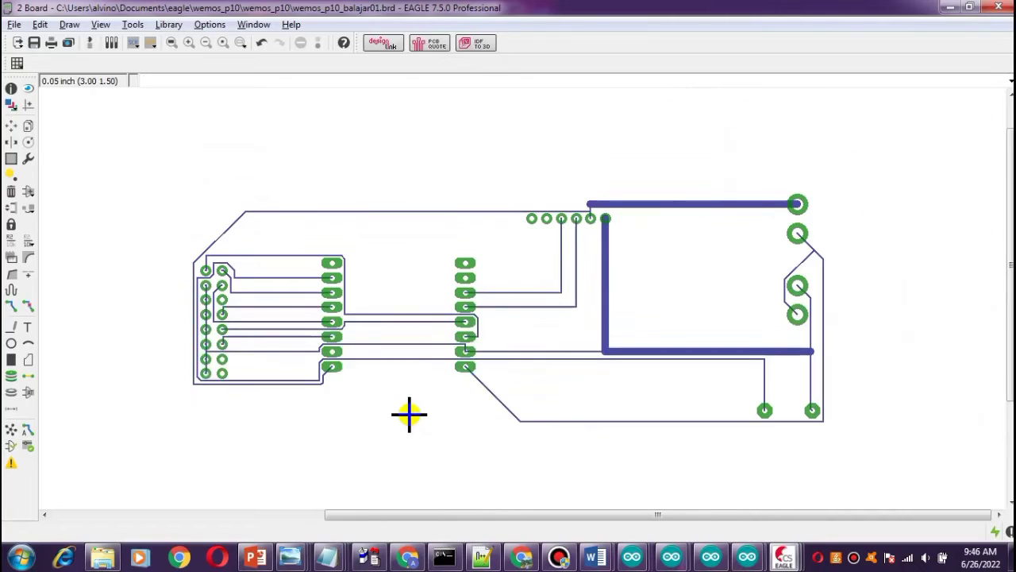
pyautogui.scroll(-2, 409, 414)
pyautogui.scroll(2, 409, 413)
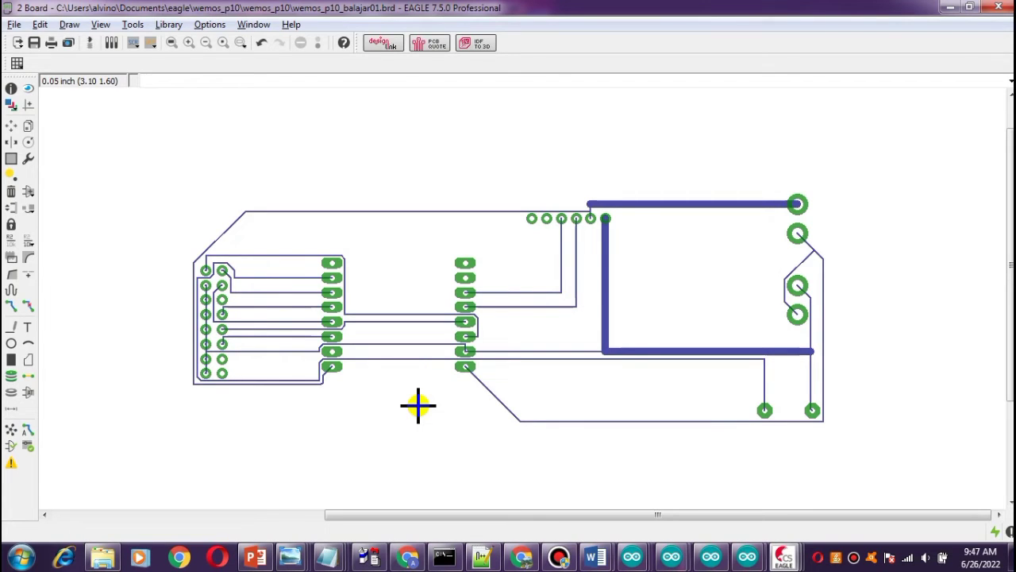
pyautogui.scroll(-1, 403, 425)
pyautogui.scroll(5, 403, 425)
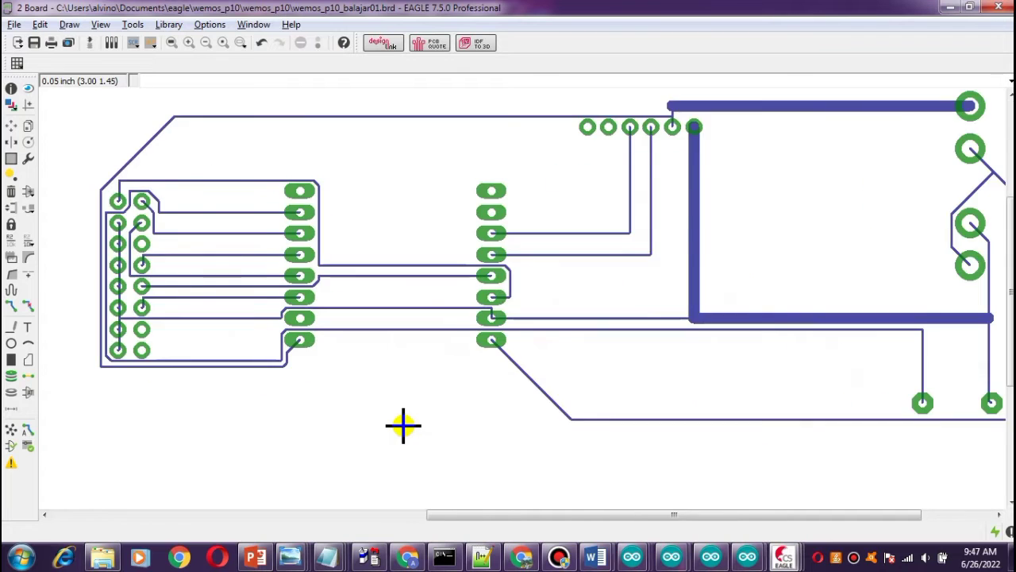
pyautogui.scroll(-3, 403, 425)
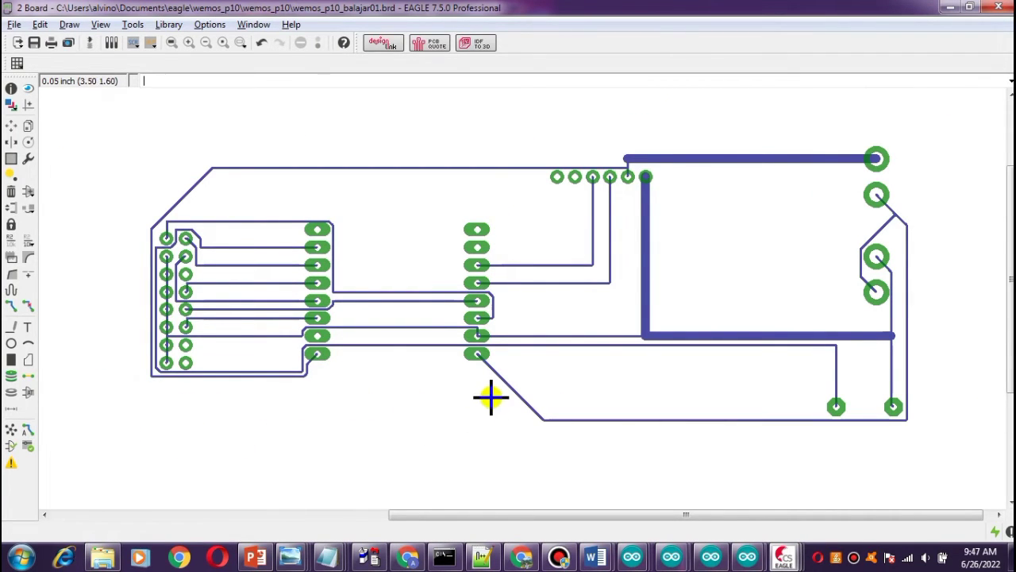
# Move the lower bend of the diagonal trace to the bottom speaker pads slightly to the left.
pyautogui.click(11, 126)
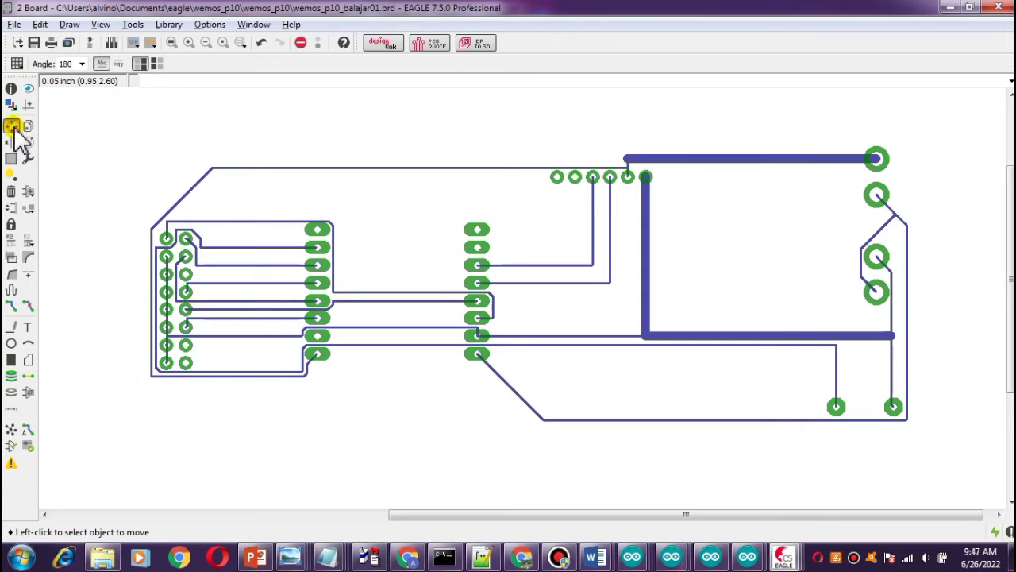
pyautogui.click(538, 419)
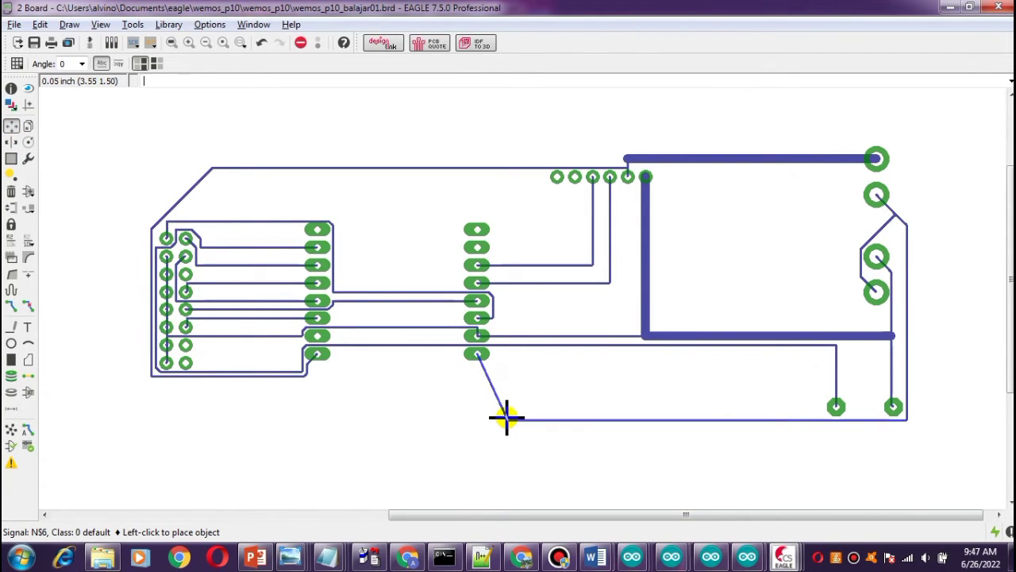
pyautogui.click(507, 418)
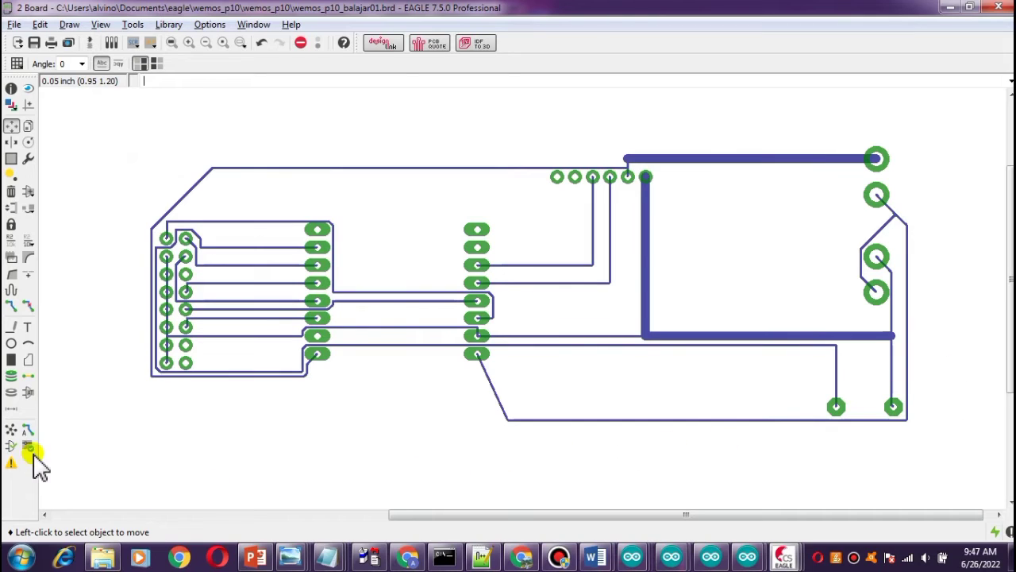
# Draw a bottom-layer polygon rectangle enclosing the whole board.
pyautogui.click(28, 362)
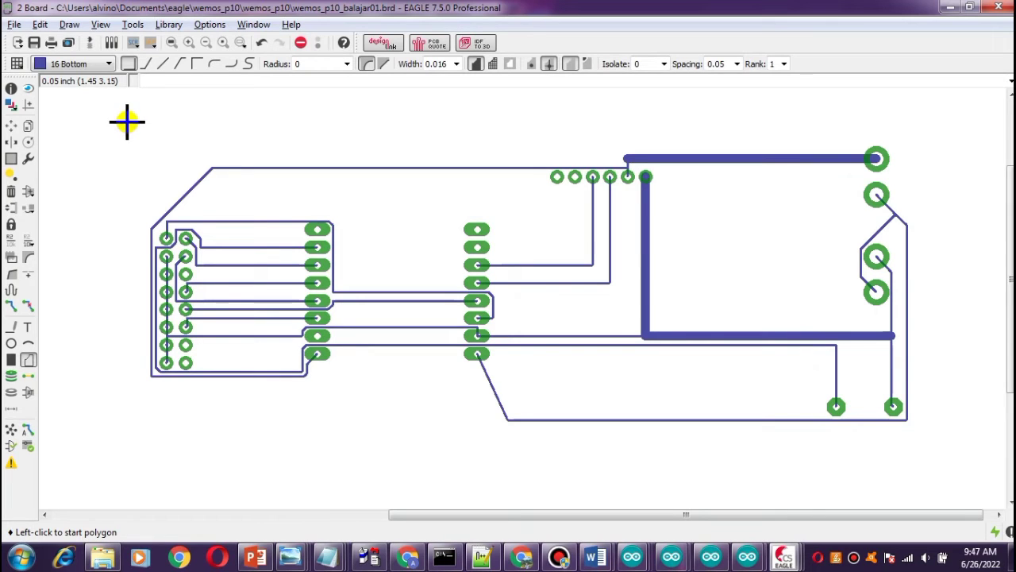
pyautogui.click(129, 123)
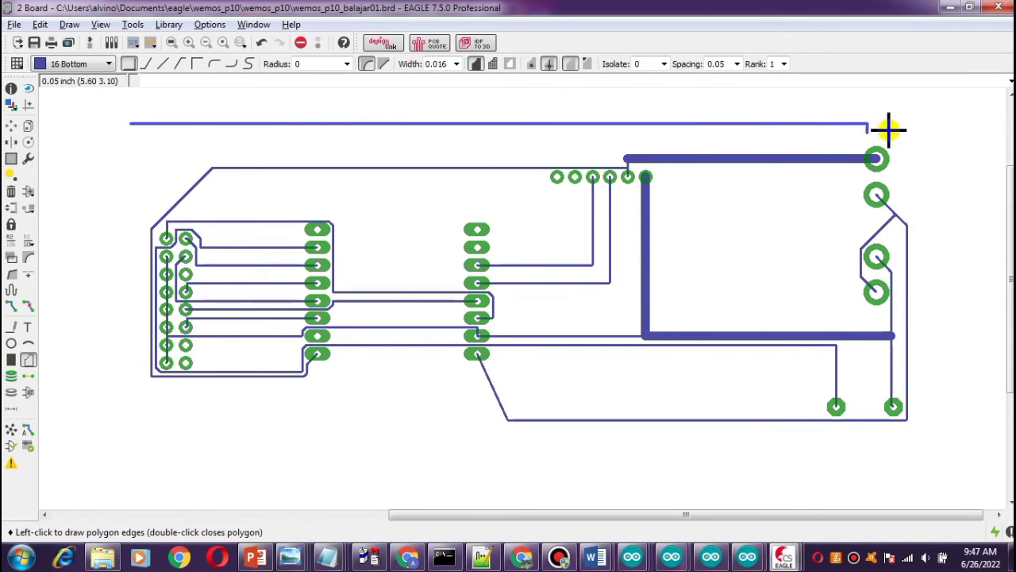
pyautogui.click(940, 125)
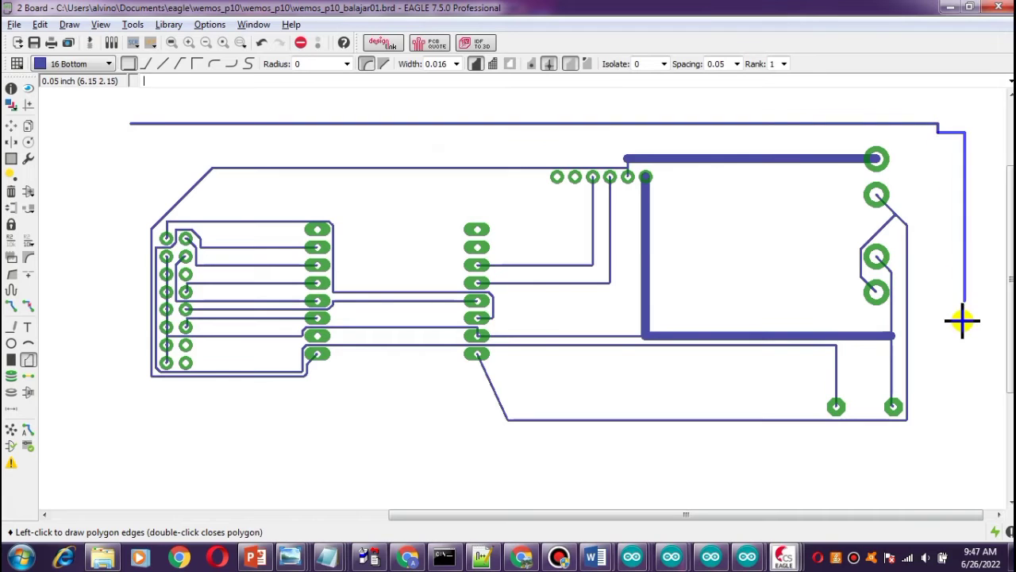
pyautogui.click(937, 442)
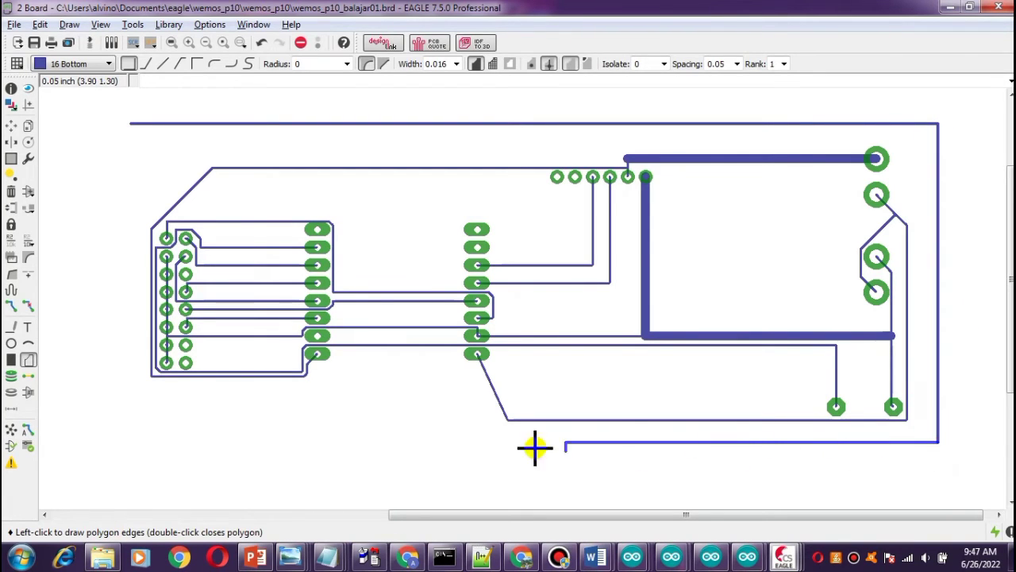
pyautogui.click(115, 437)
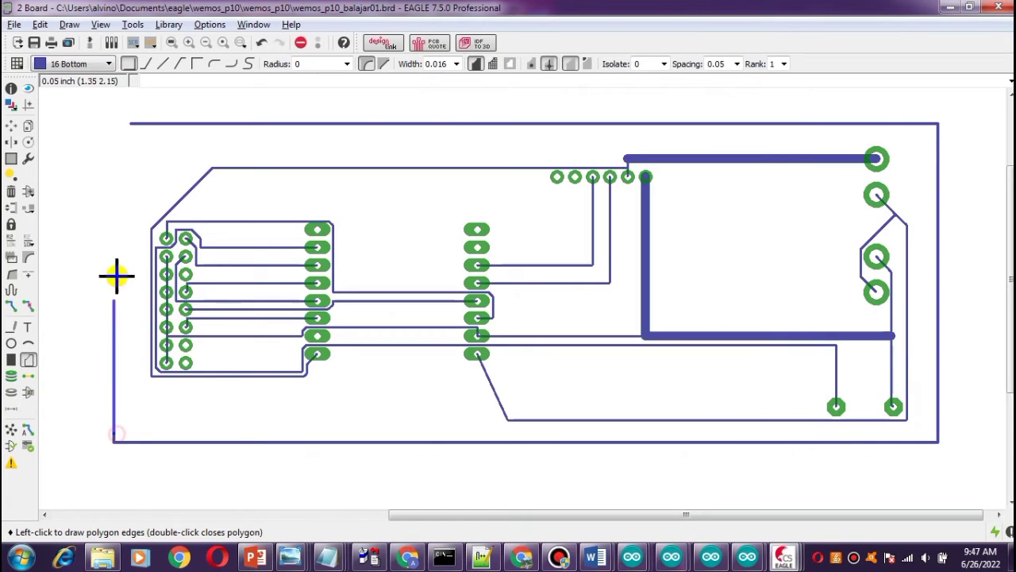
pyautogui.click(131, 121)
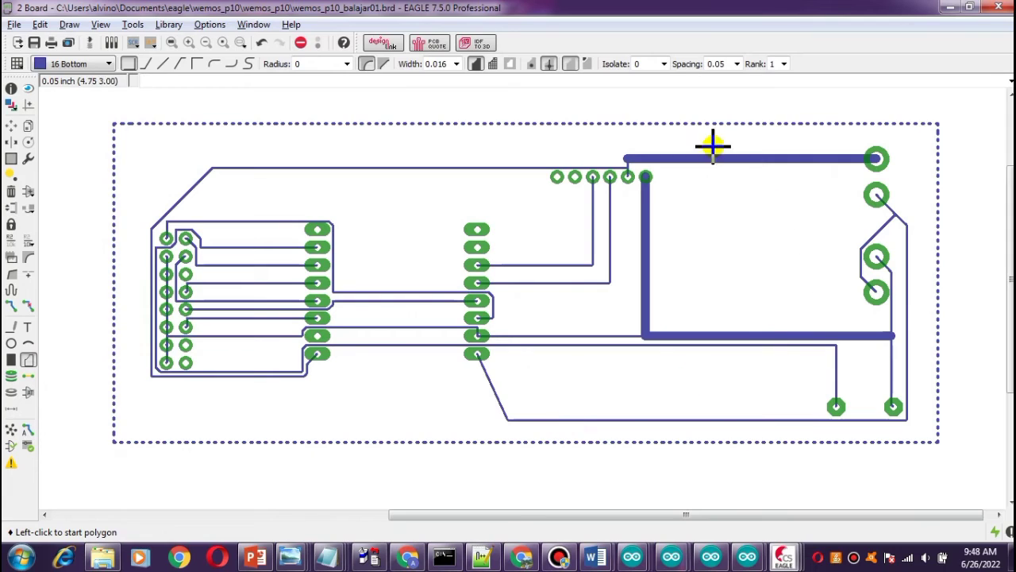
# Set the polygon isolation to 0.05 and run Ratsnest to pour the copper fill.
pyautogui.click(662, 64)
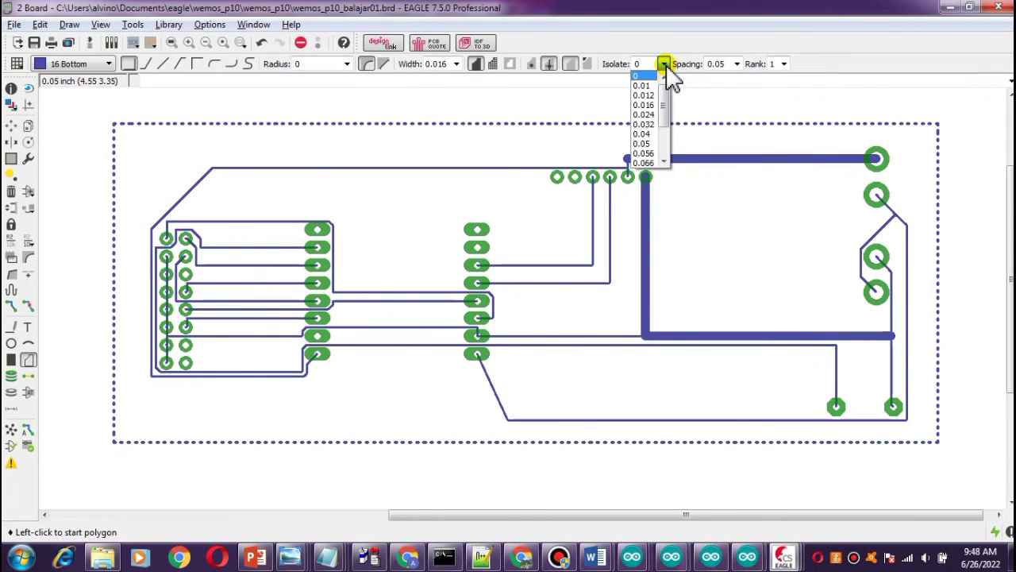
pyautogui.click(643, 143)
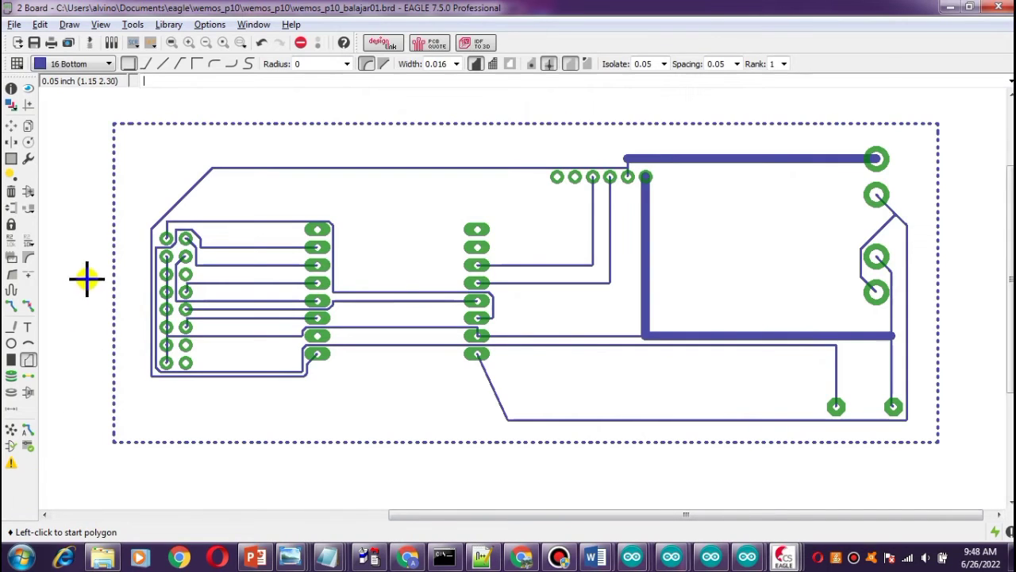
pyautogui.click(12, 435)
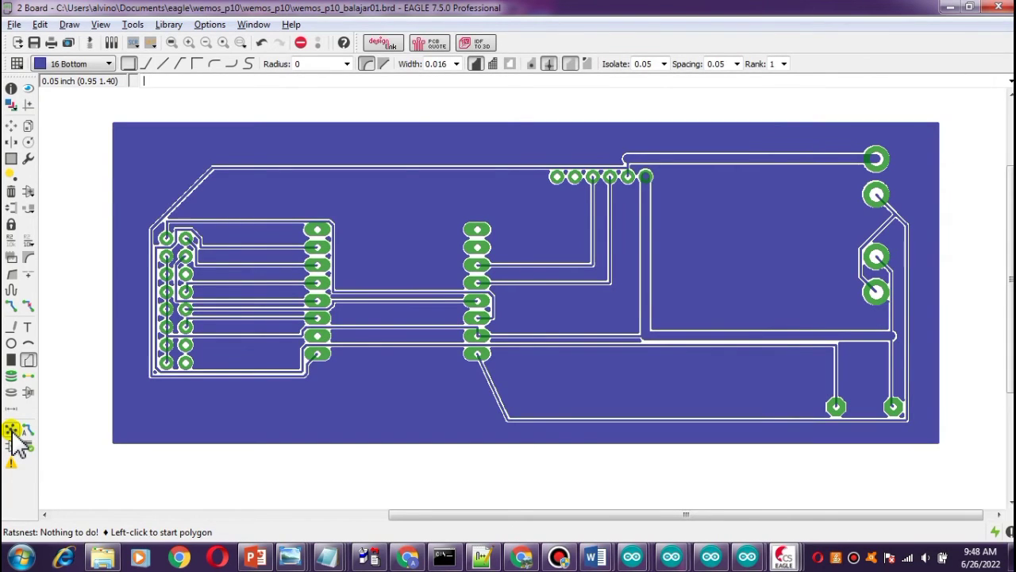
# Undo the poured polygon.
pyautogui.scroll(1, 298, 423)
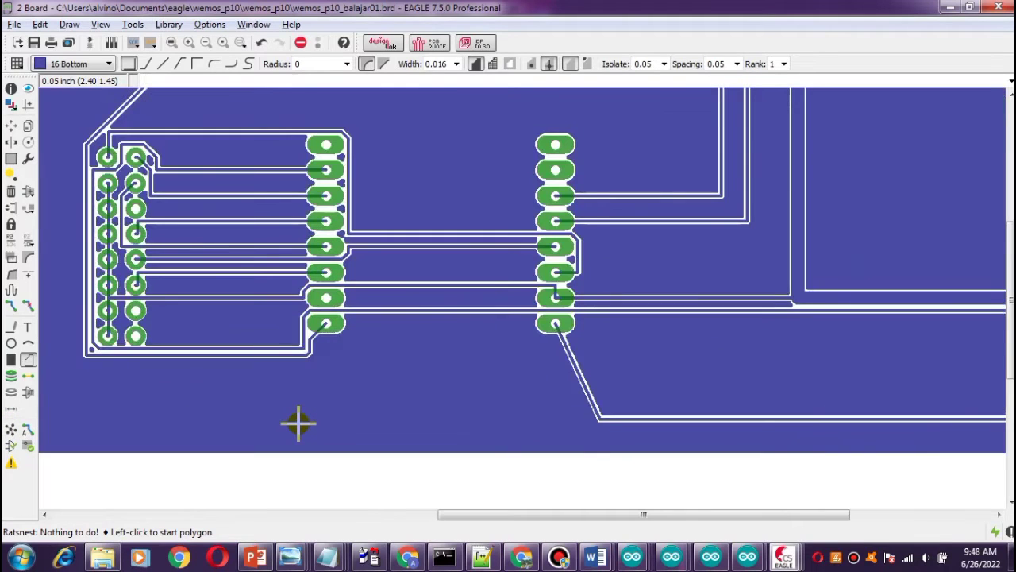
pyautogui.scroll(-1, 299, 423)
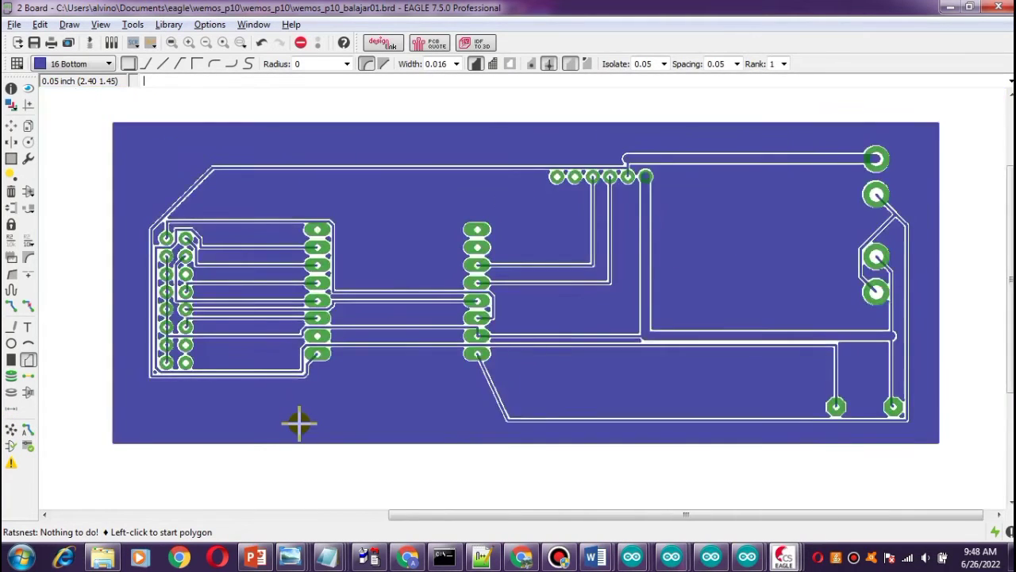
pyautogui.scroll(-1, 298, 423)
pyautogui.hotkey('ctrl', 'z')
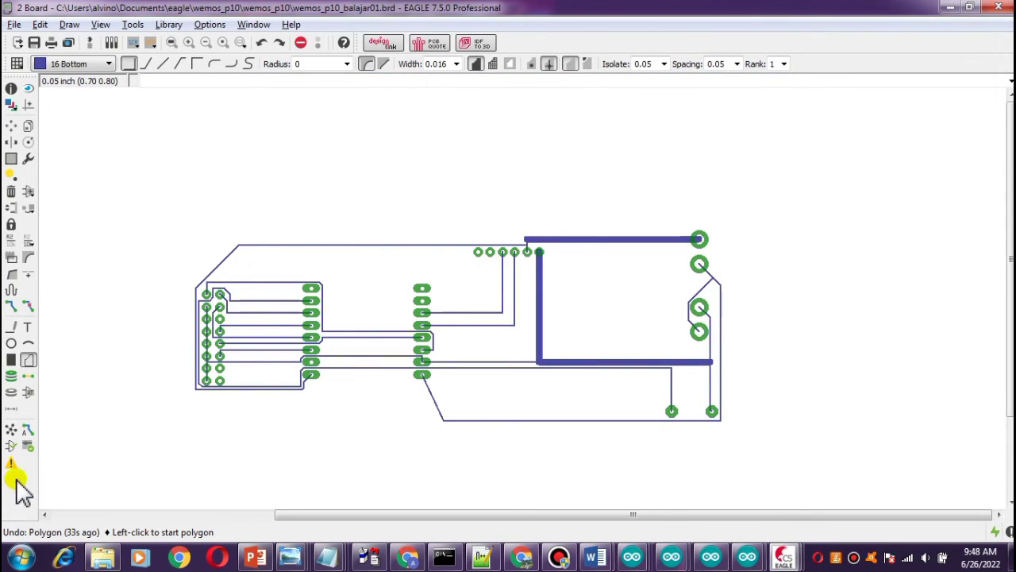
# Draw a new bottom-layer polygon rectangle enclosing the board's traces and pads.
pyautogui.click(152, 191)
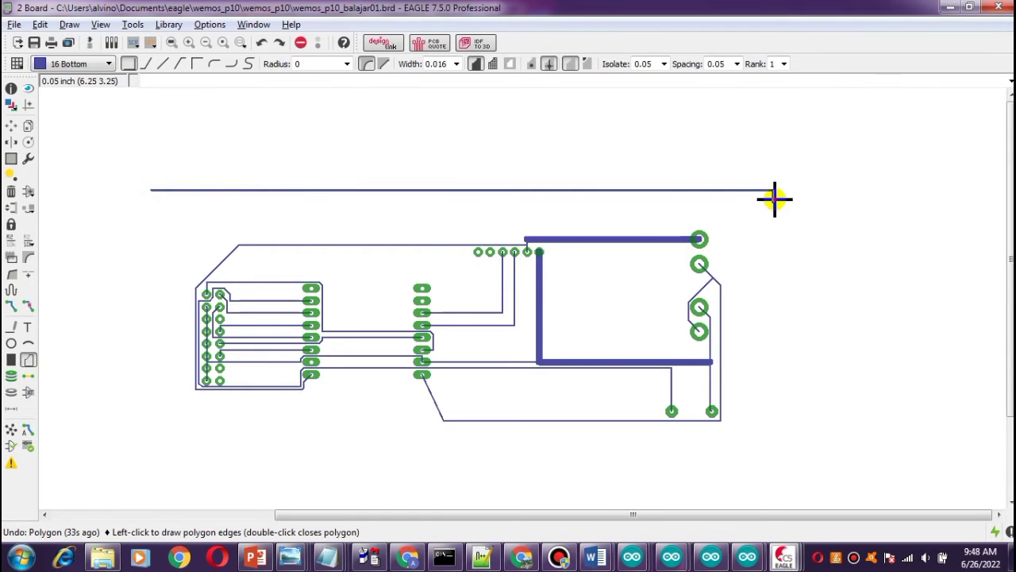
pyautogui.click(773, 438)
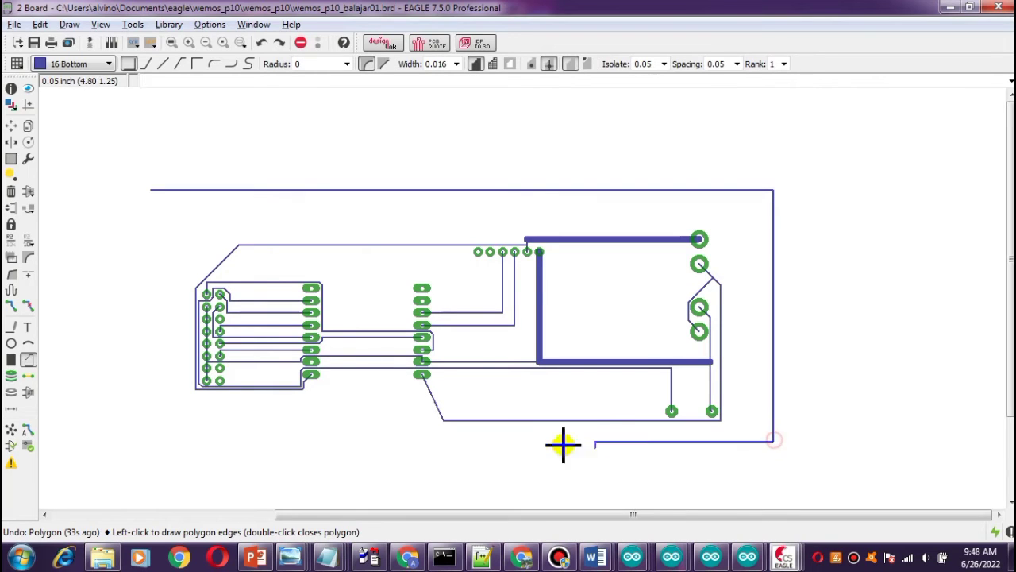
pyautogui.click(132, 426)
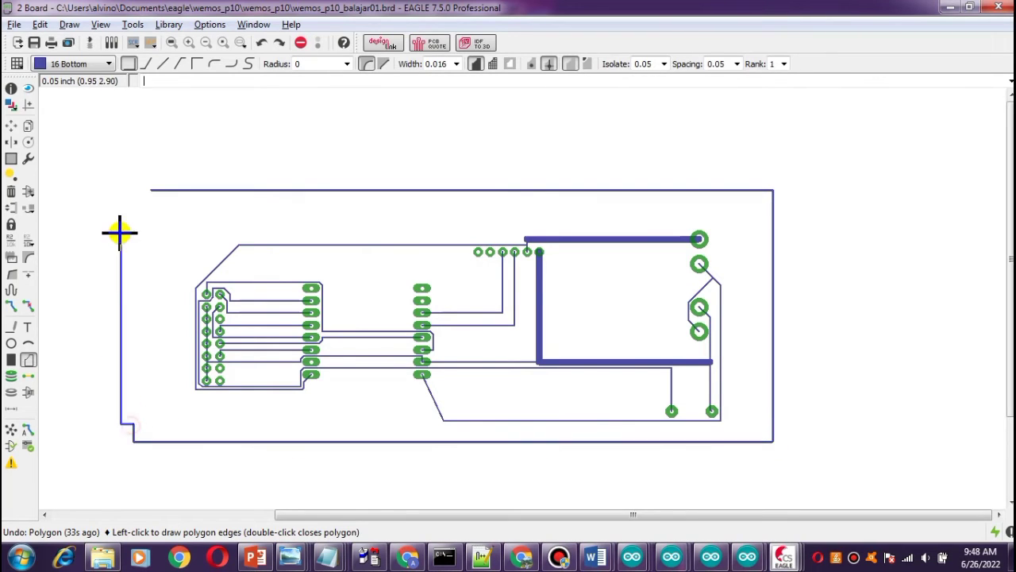
pyautogui.doubleClick(144, 192)
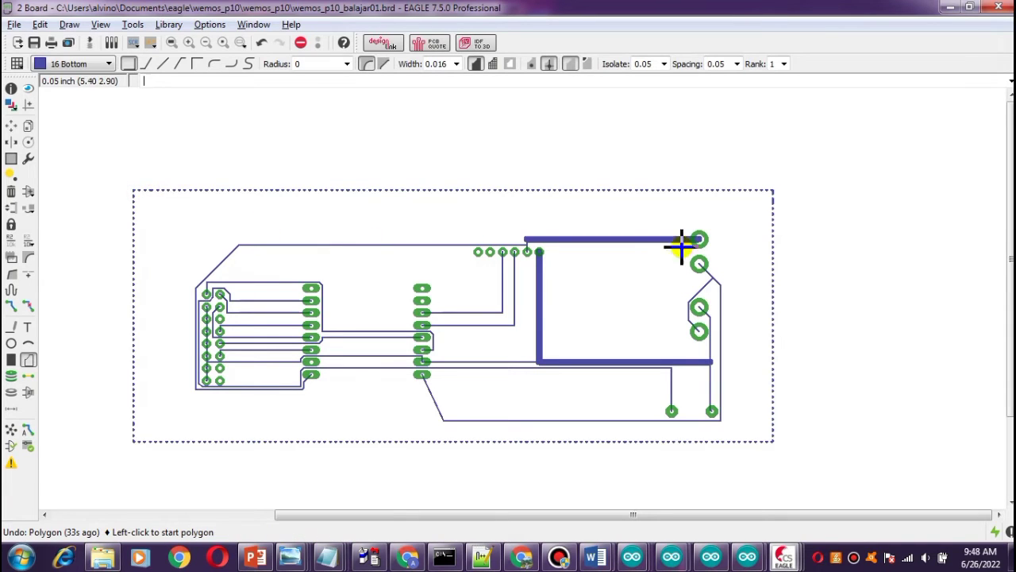
# Set the polygon isolation to 0.07.
pyautogui.click(663, 64)
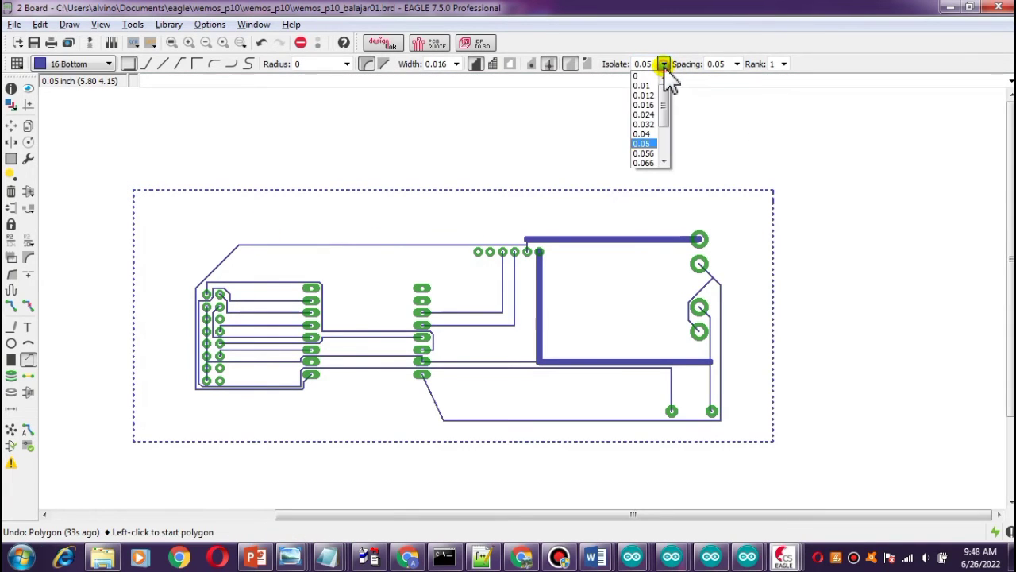
pyautogui.scroll(-1, 666, 116)
pyautogui.moveTo(664, 117); pyautogui.dragTo(663, 124)
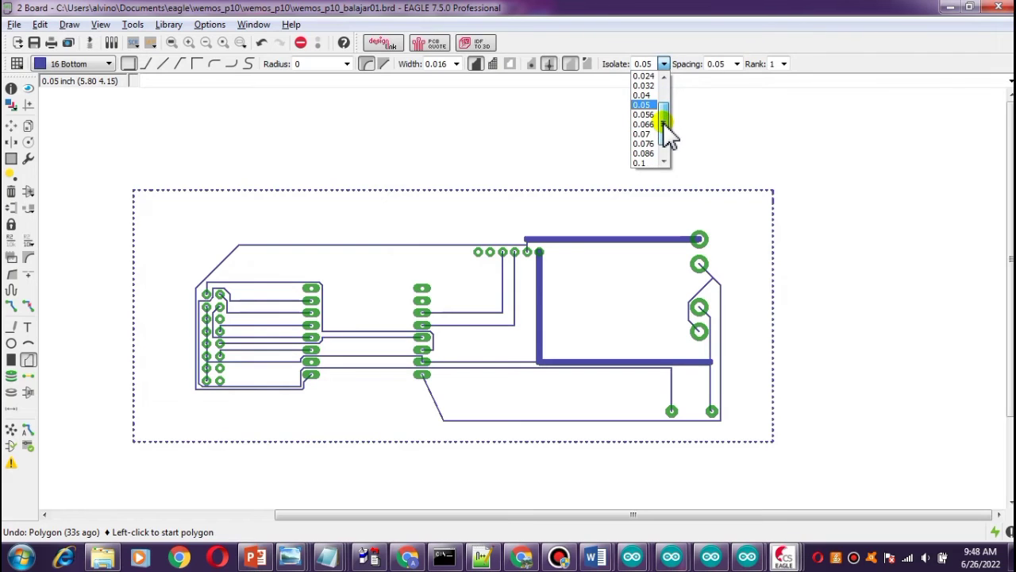
pyautogui.click(641, 133)
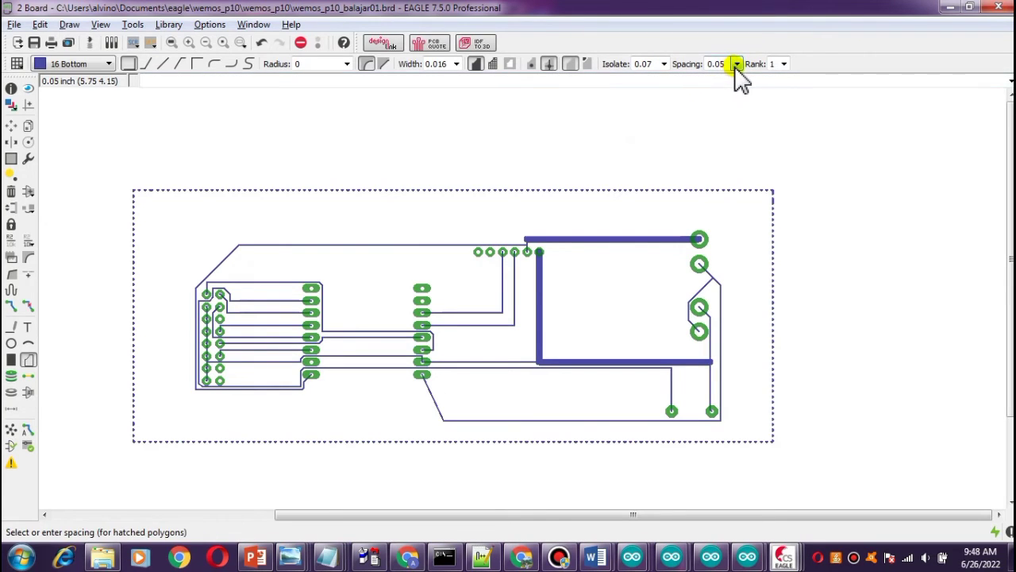
# Set the polygon spacing to 0.07 and the polygon outline width to 0.05.
pyautogui.click(737, 64)
pyautogui.click(716, 162)
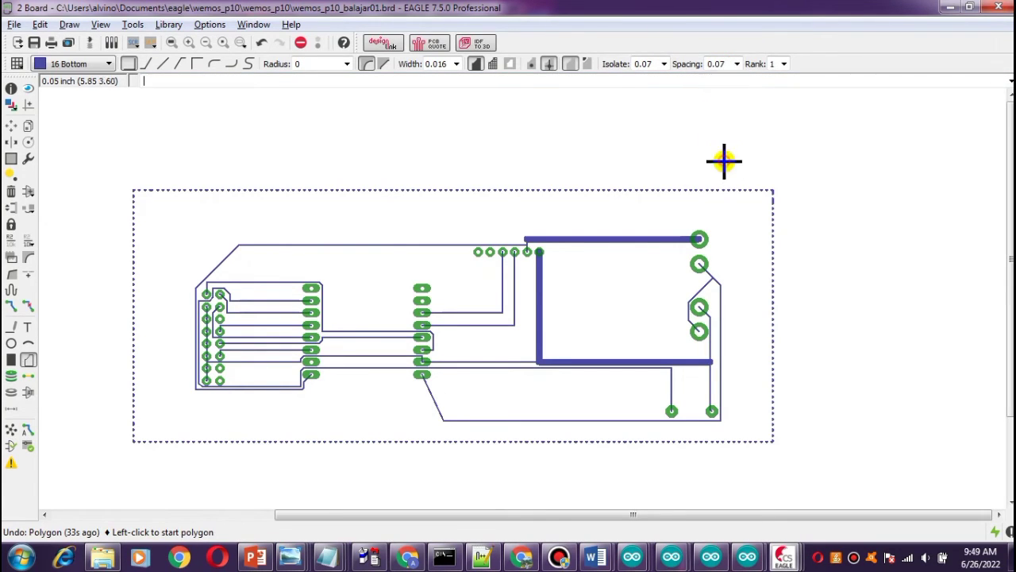
pyautogui.click(457, 63)
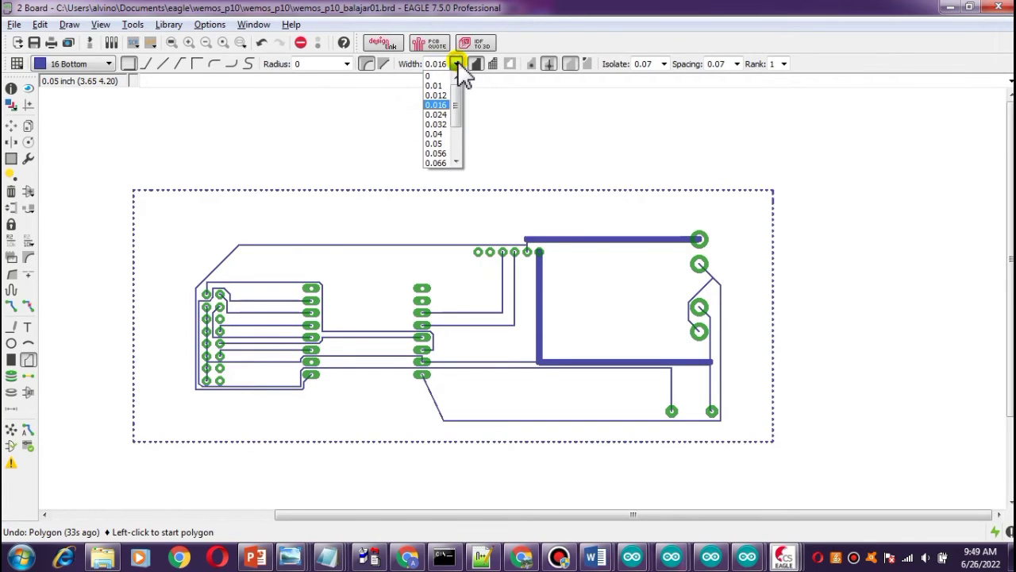
pyautogui.click(439, 144)
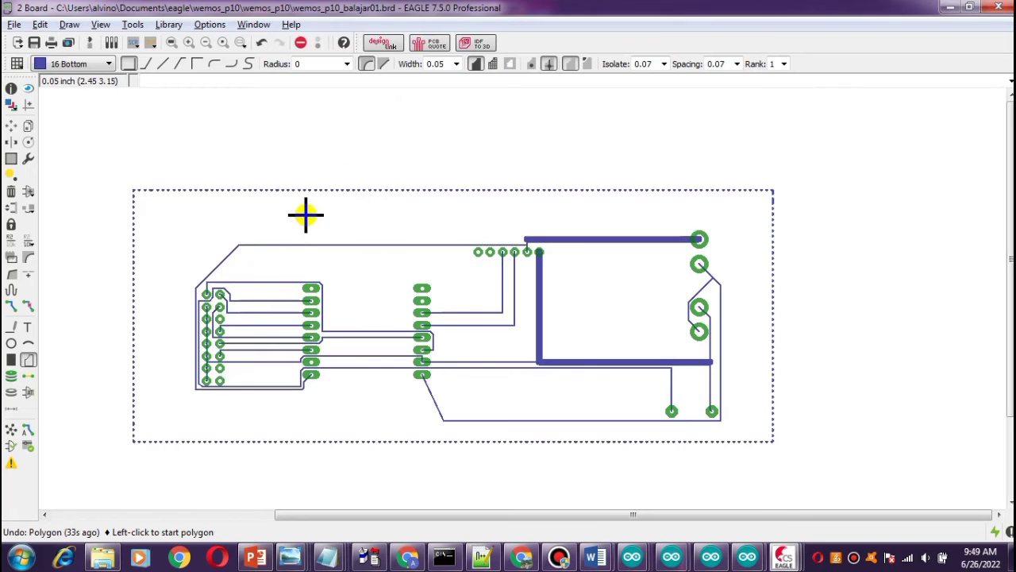
# Run Ratsnest to pour the copper fill into the bottom-layer polygon.
pyautogui.click(11, 433)
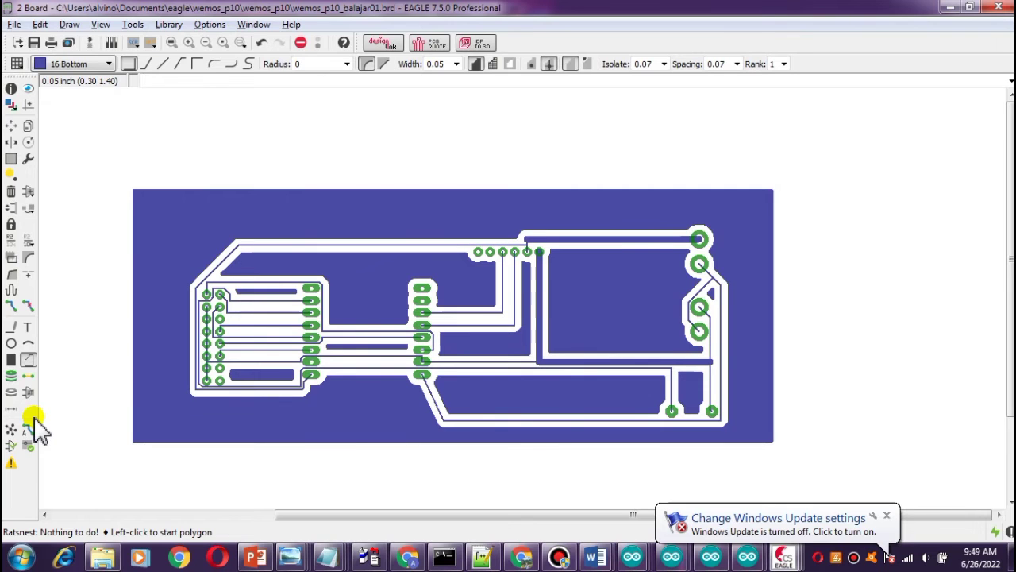
pyautogui.scroll(-1, 429, 392)
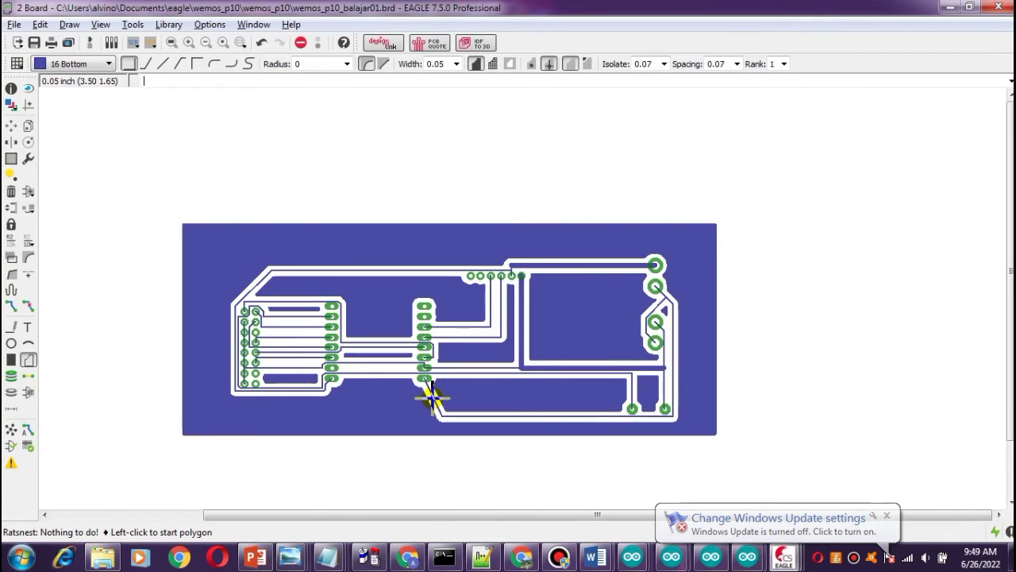
pyautogui.scroll(2, 428, 392)
pyautogui.scroll(-2, 414, 393)
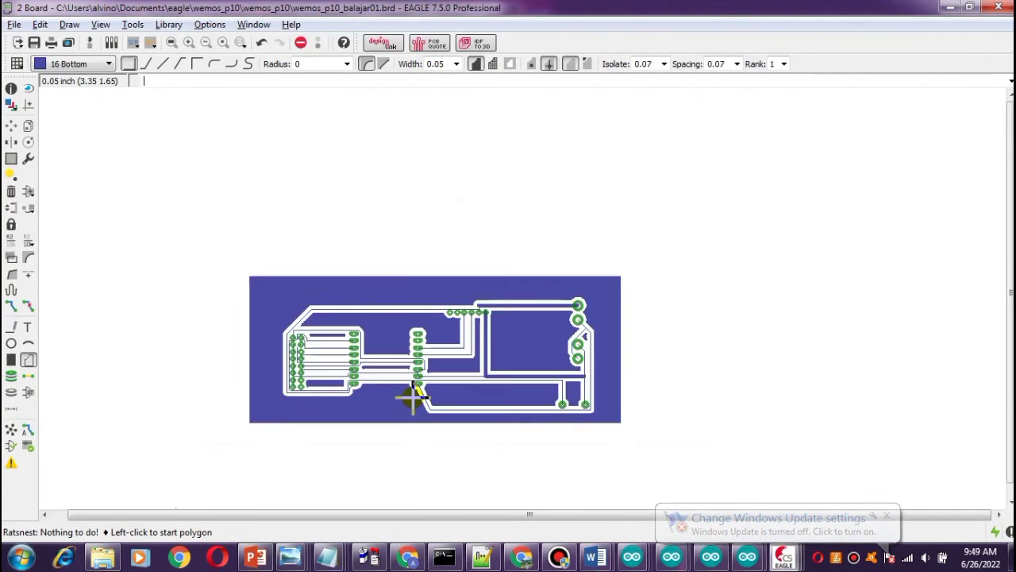
pyautogui.scroll(2, 400, 393)
pyautogui.scroll(2, 285, 391)
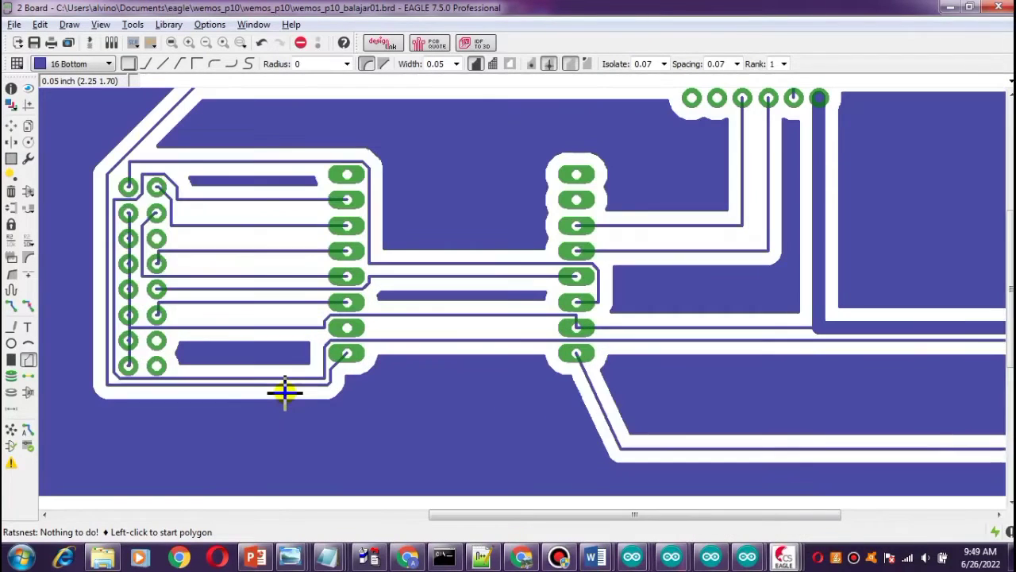
pyautogui.scroll(-2, 285, 391)
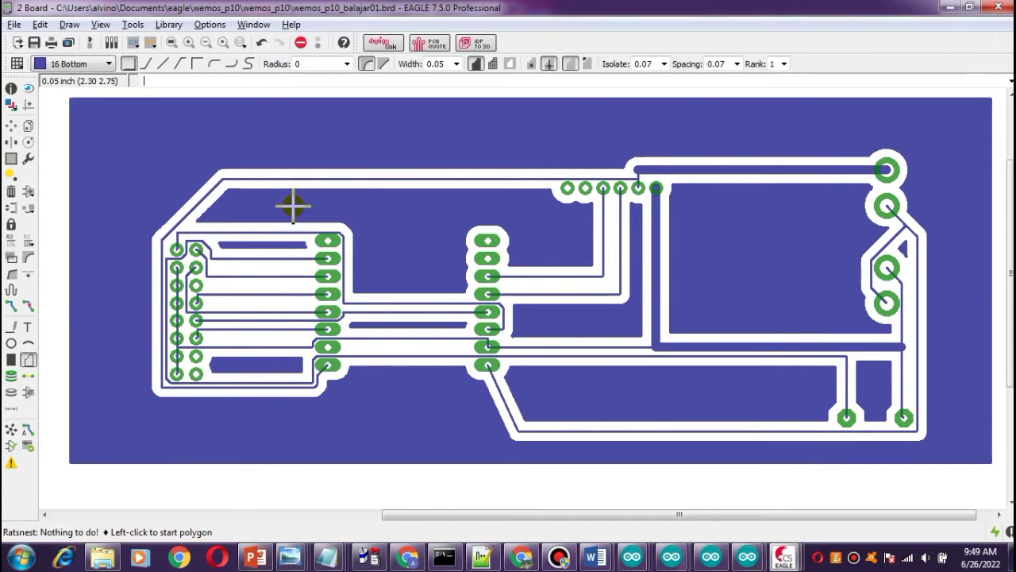
# Save the board, then print it to a PDF file on A4 portrait paper with Top center alignment.
pyautogui.click(34, 42)
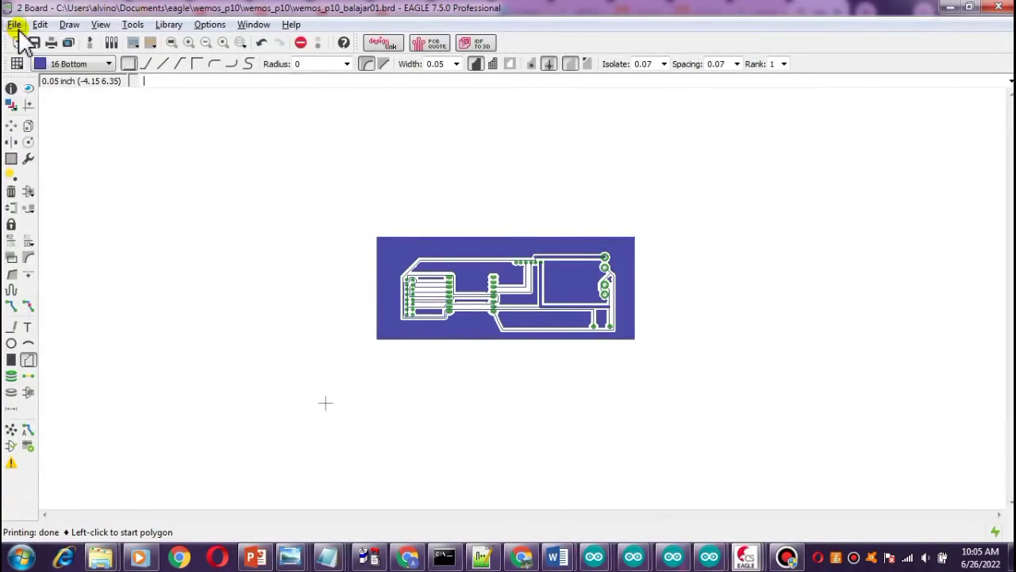
pyautogui.click(14, 25)
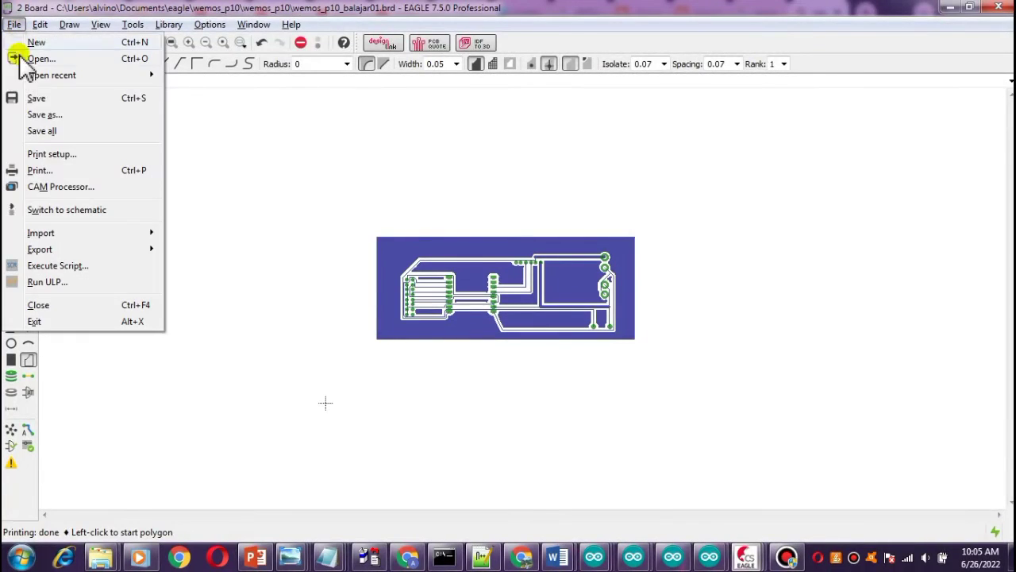
pyautogui.click(63, 170)
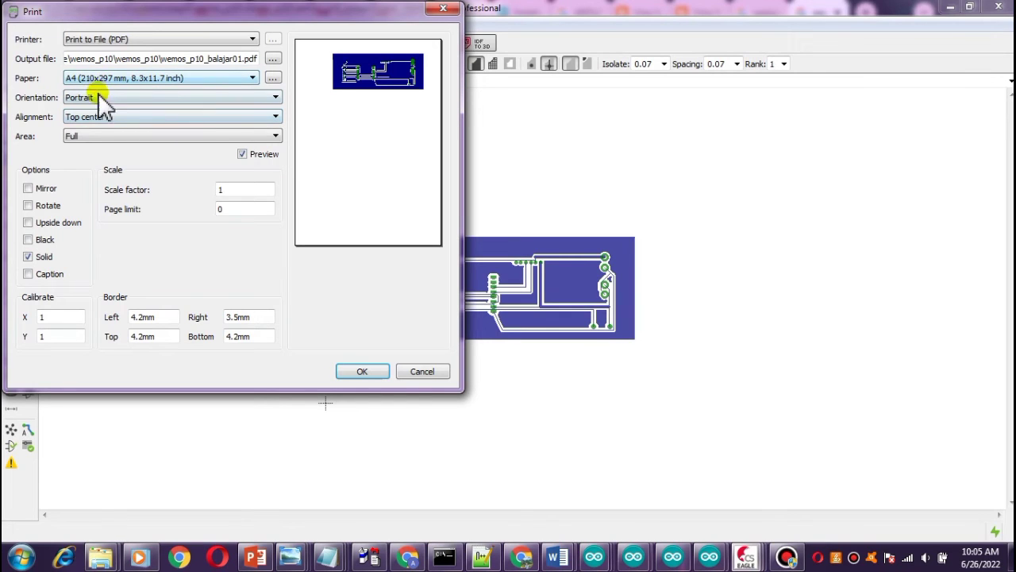
pyautogui.click(150, 119)
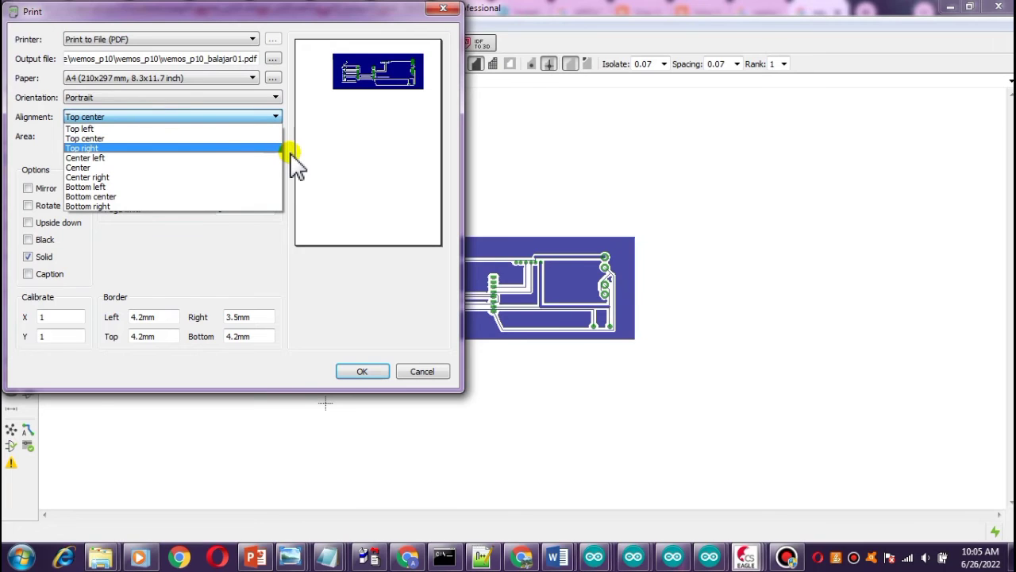
pyautogui.click(191, 139)
pyautogui.click(137, 317)
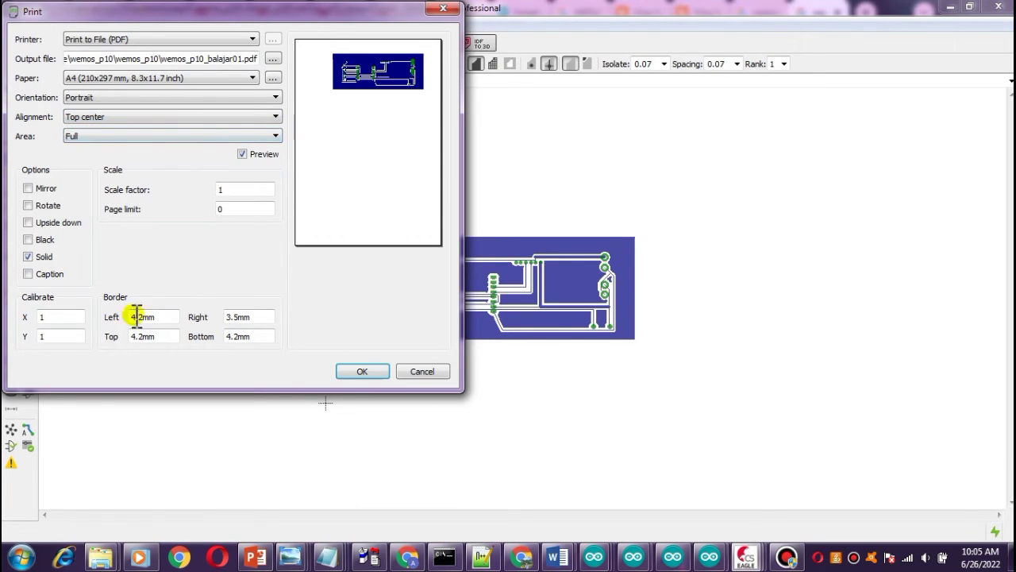
pyautogui.click(361, 371)
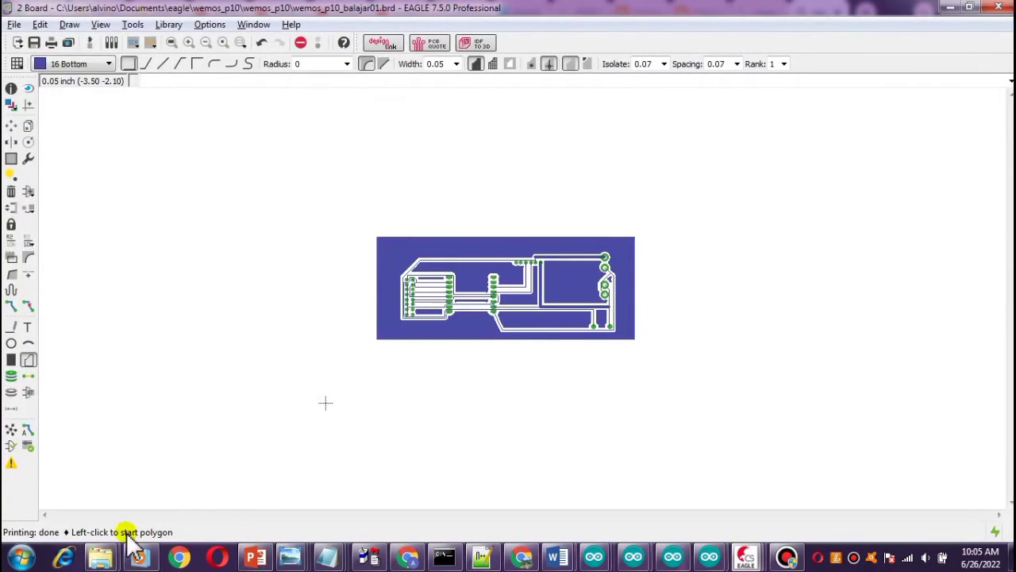
# Switch to the project folder and open the printed wemos_p10_balajar01 PDF to check the board layout.
pyautogui.click(102, 559)
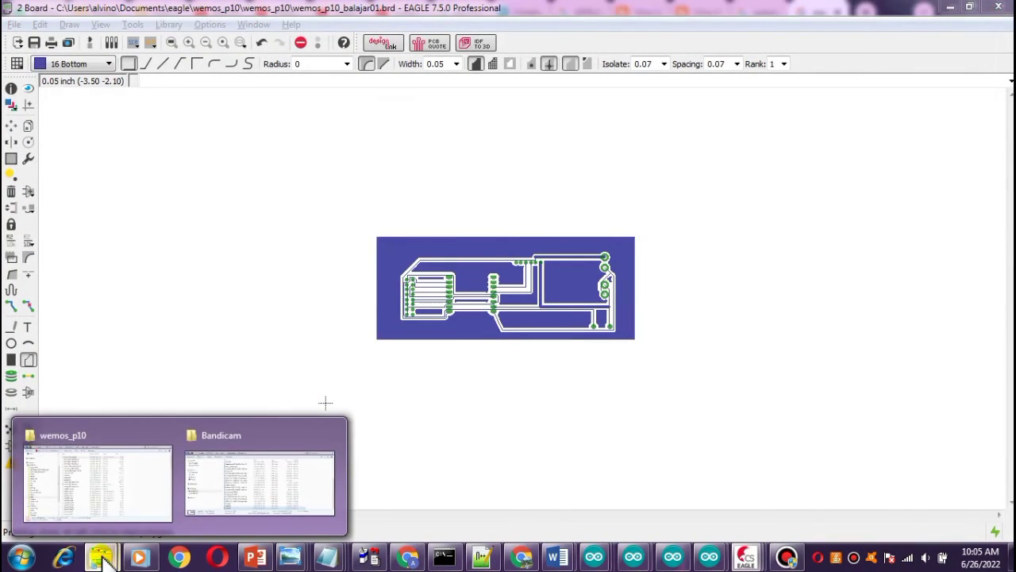
pyautogui.click(127, 493)
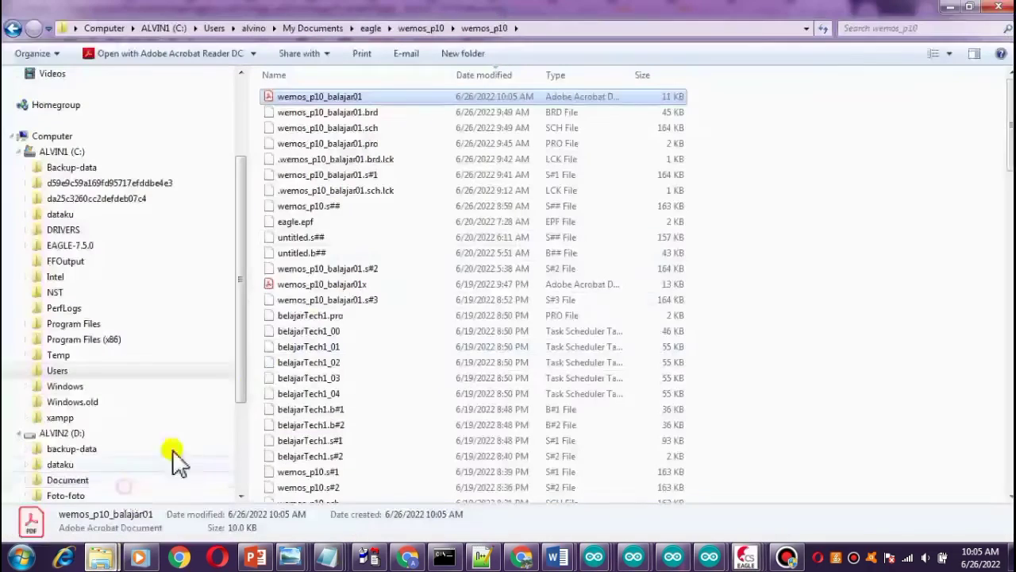
pyautogui.doubleClick(334, 105)
pyautogui.scroll(-3, 460, 307)
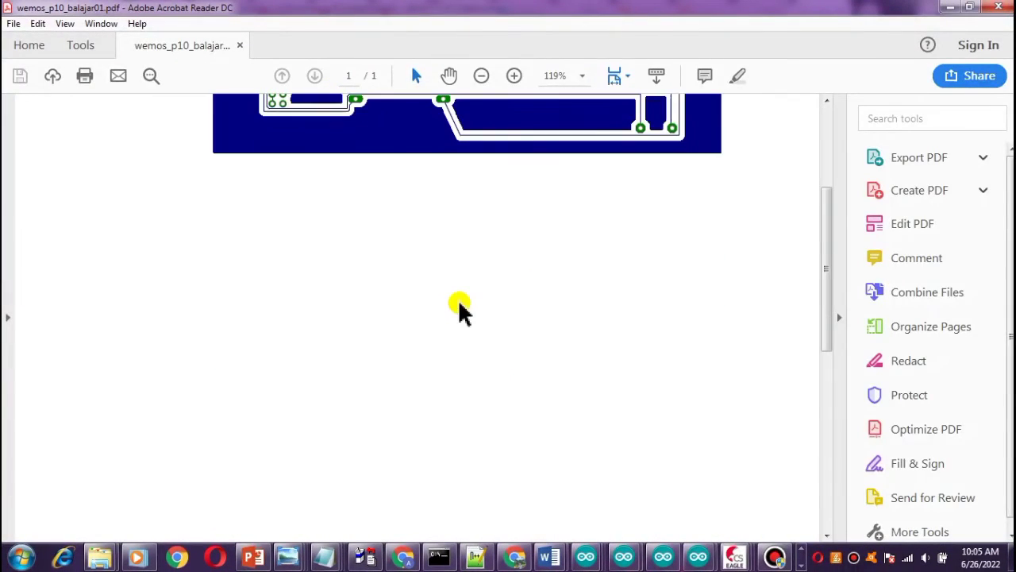
pyautogui.scroll(3, 468, 239)
pyautogui.click(482, 75)
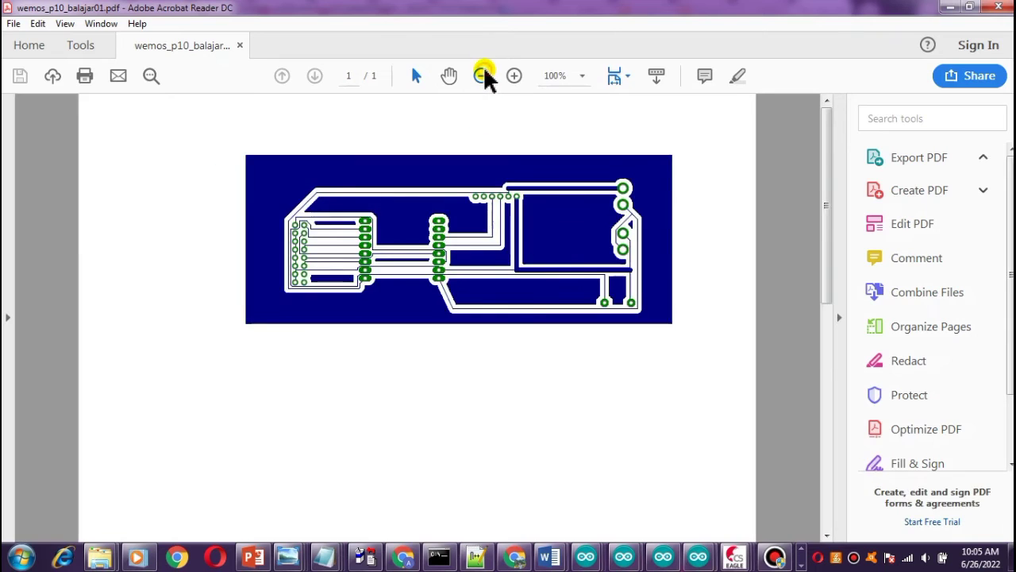
pyautogui.click(482, 76)
pyautogui.click(483, 69)
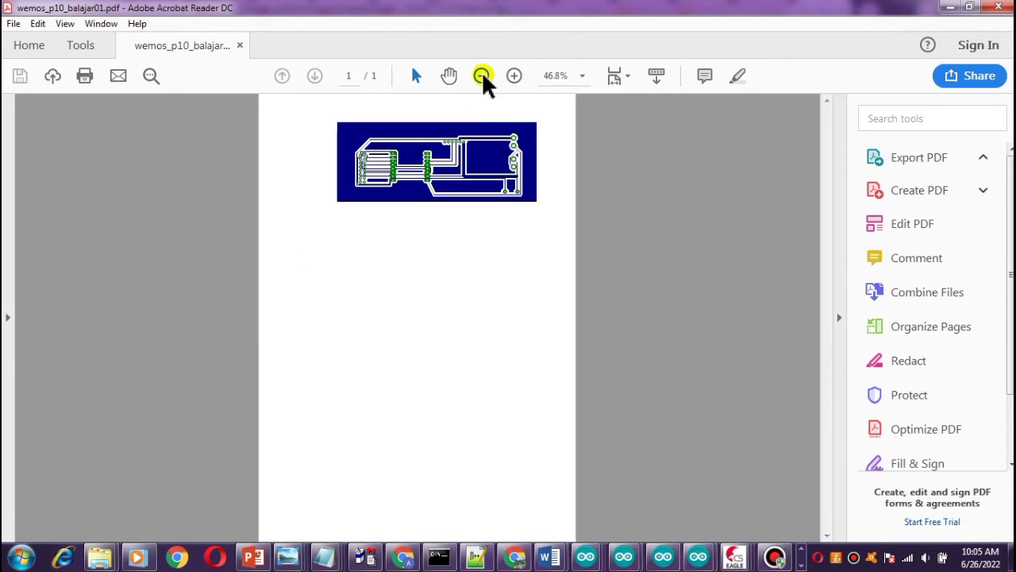